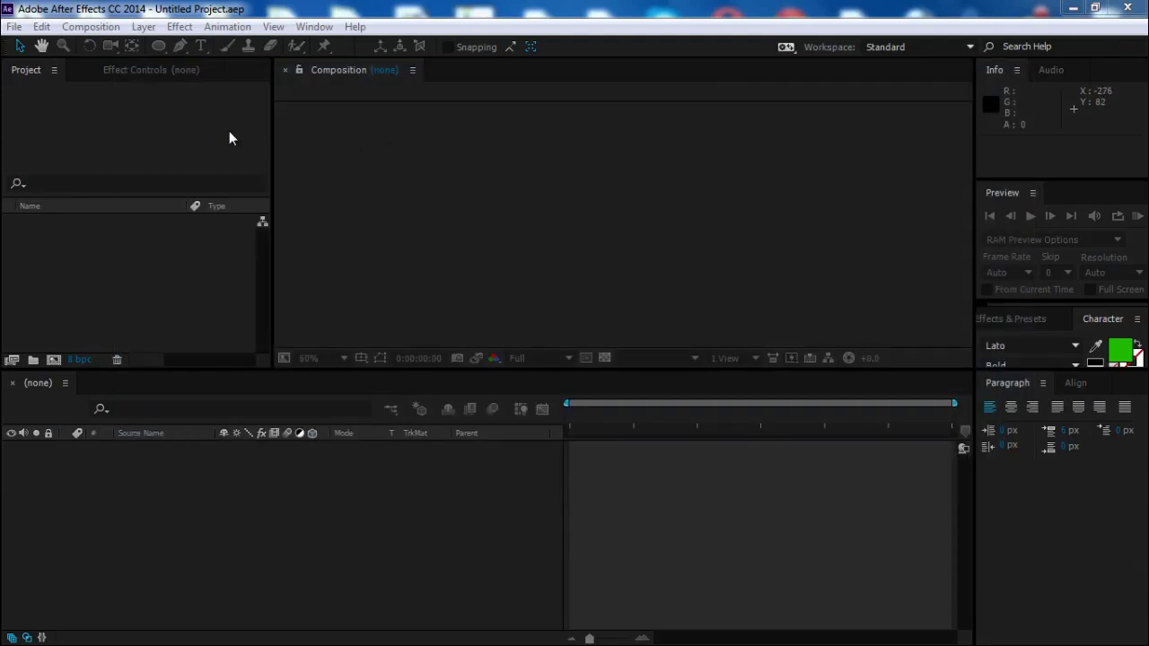
Create a new composition named Logo using the HDTV 1080 25 preset.
left_click(91, 26)
left_click(145, 48)
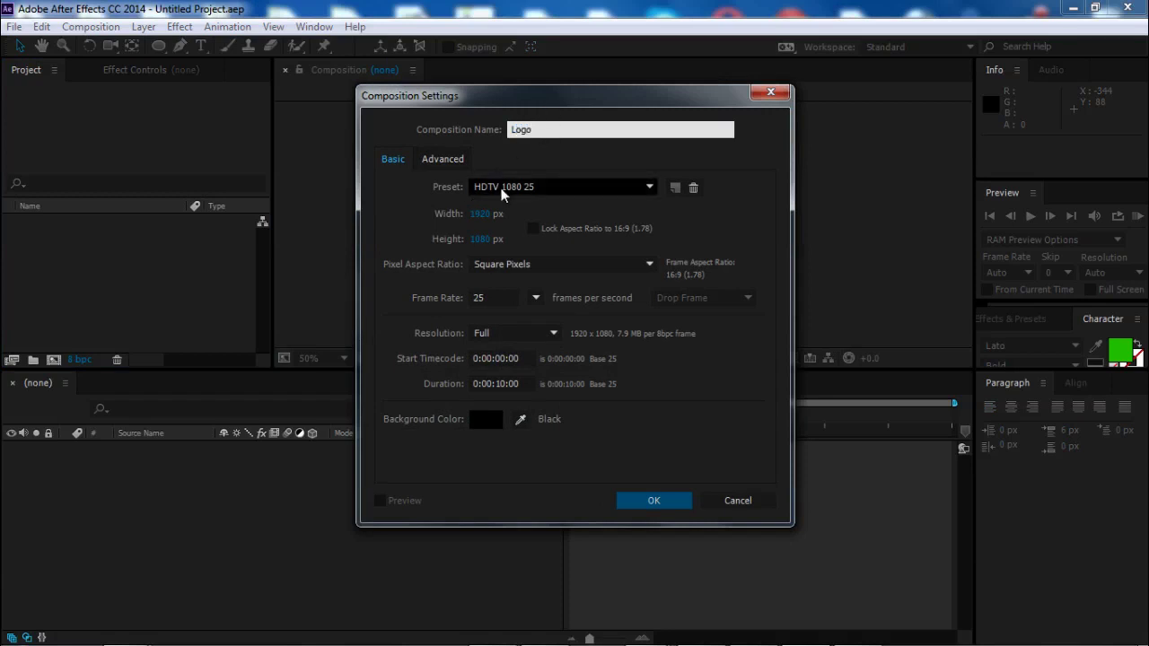
left_click(653, 500)
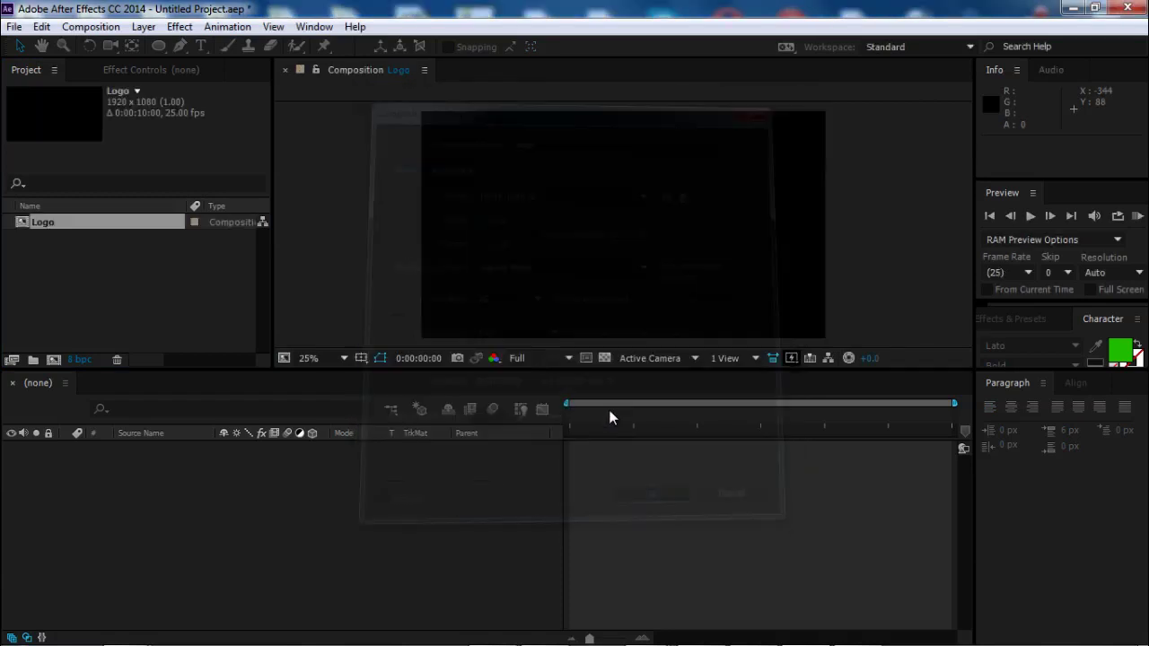
Add a comp-sized purple solid as the background layer and lock it.
left_click(143, 26)
mouse_move(275, 27)
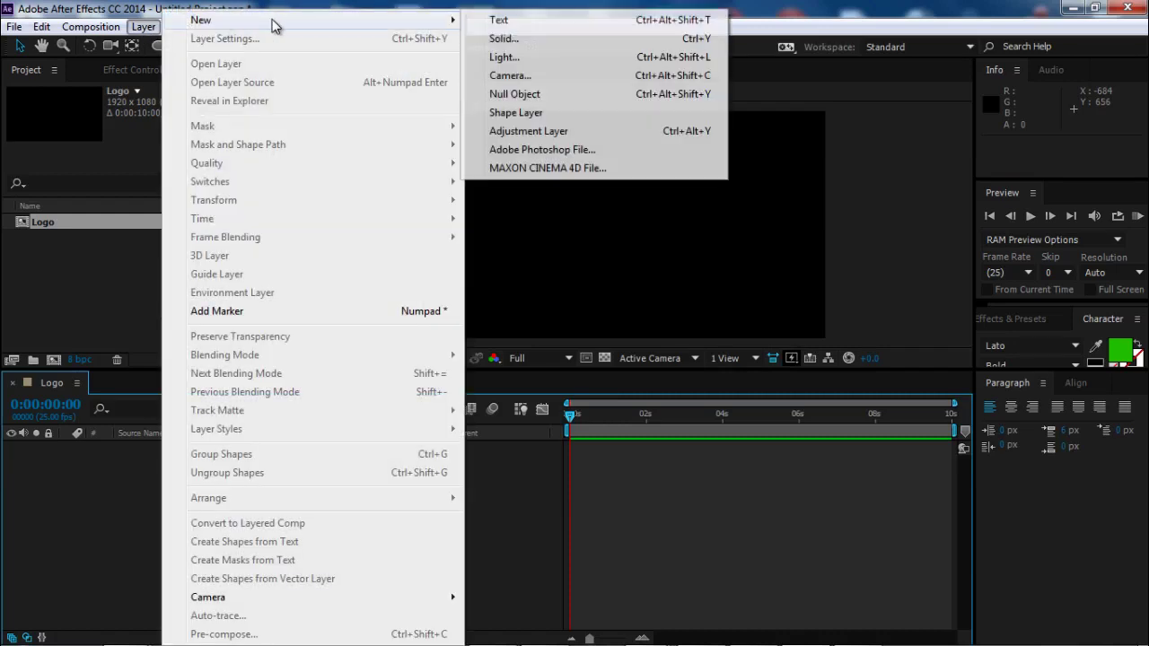
left_click(521, 38)
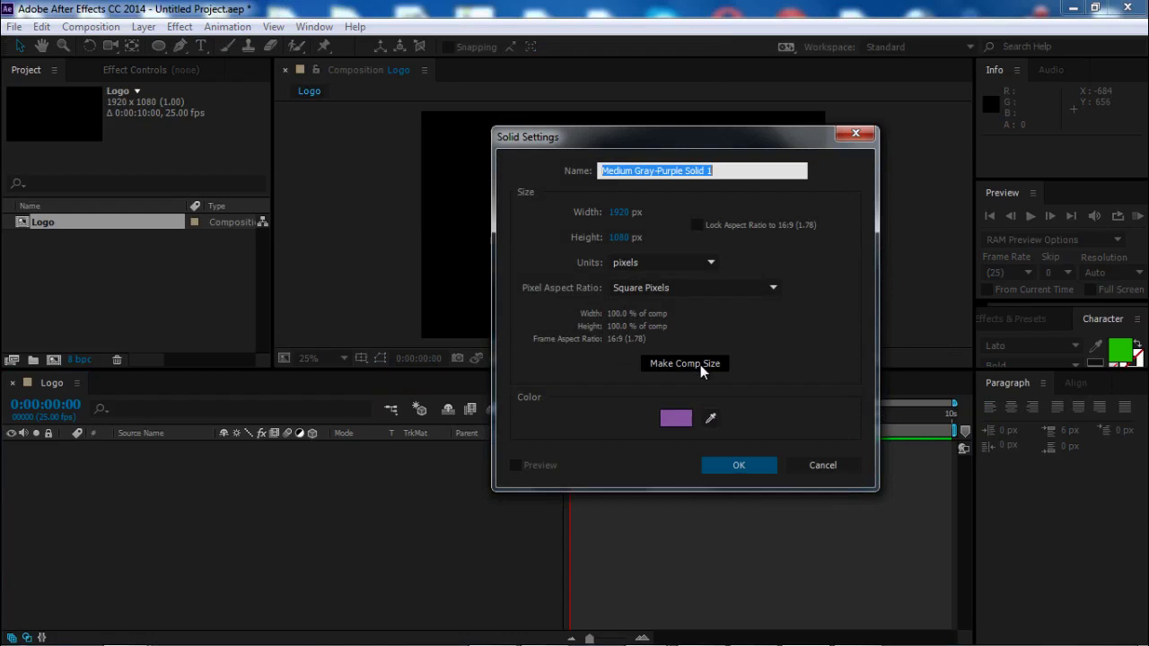
left_click(700, 365)
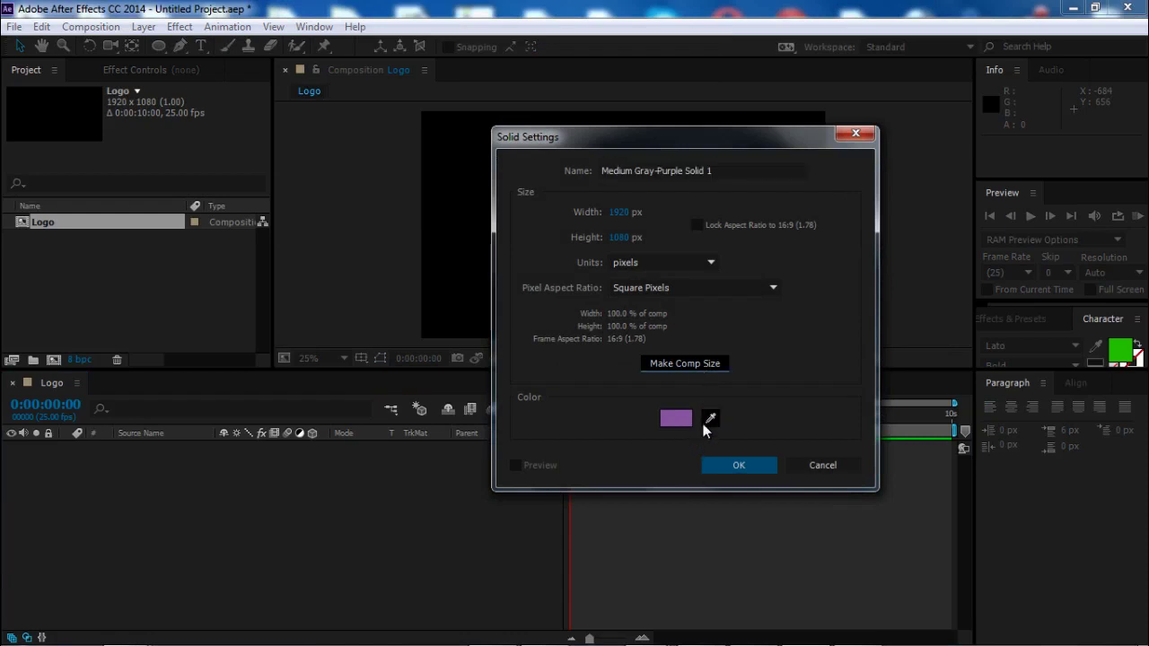
left_click(729, 465)
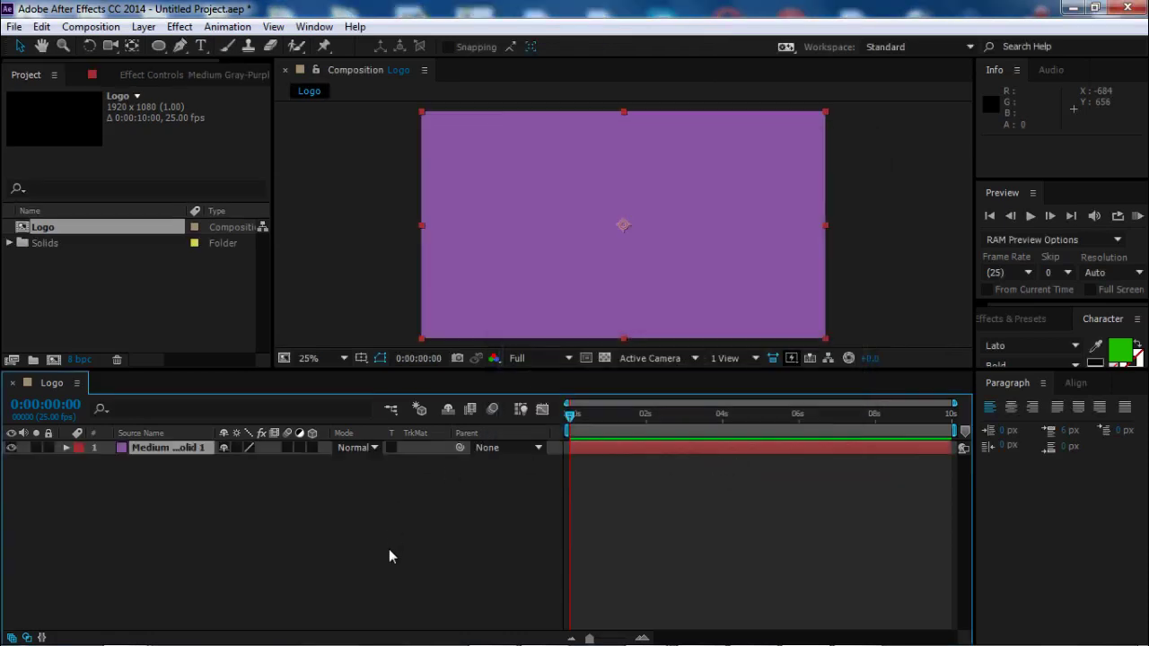
left_click(313, 523)
left_click(48, 447)
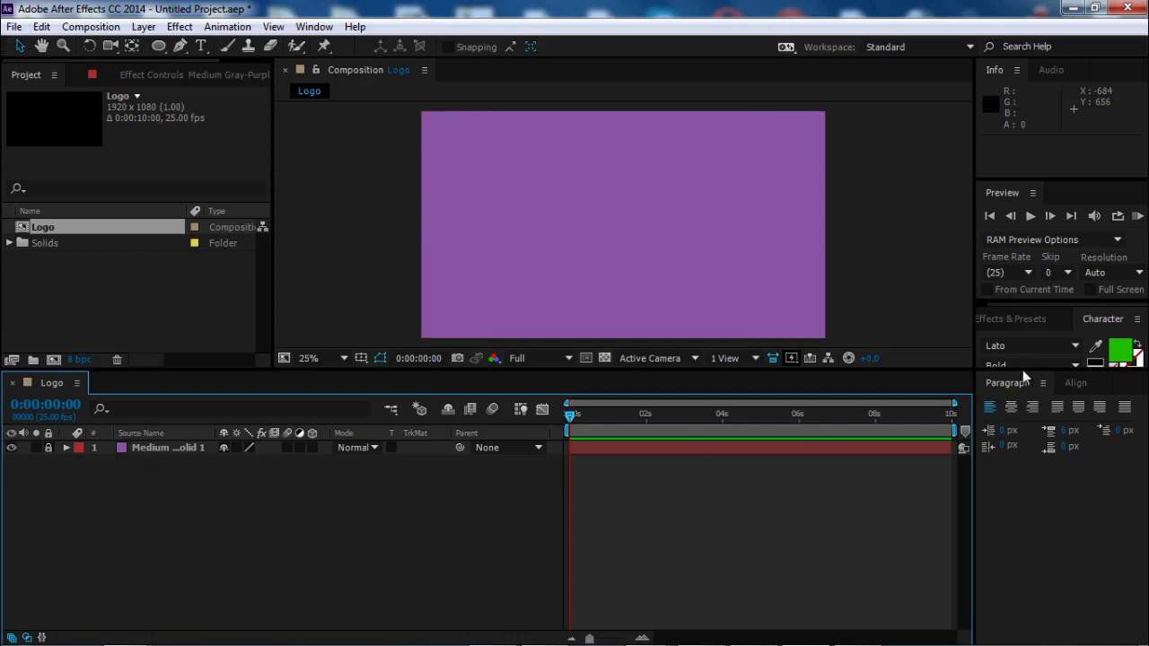
Type the word TEXT as a new text layer in the Logo composition.
left_click(201, 46)
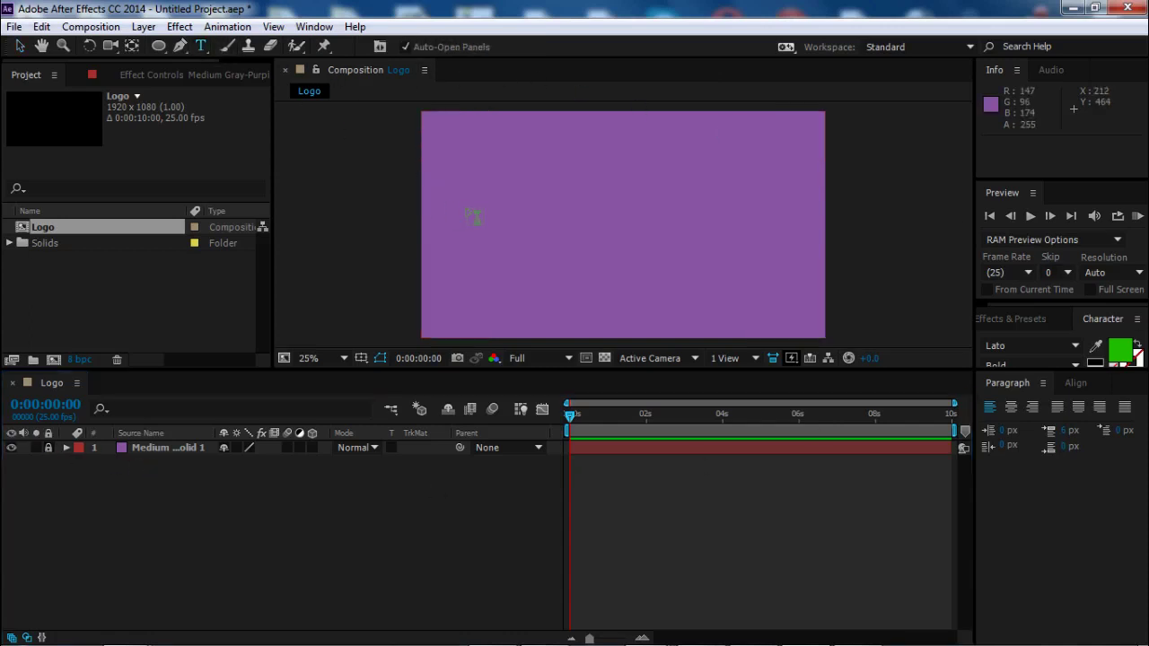
left_click(468, 218)
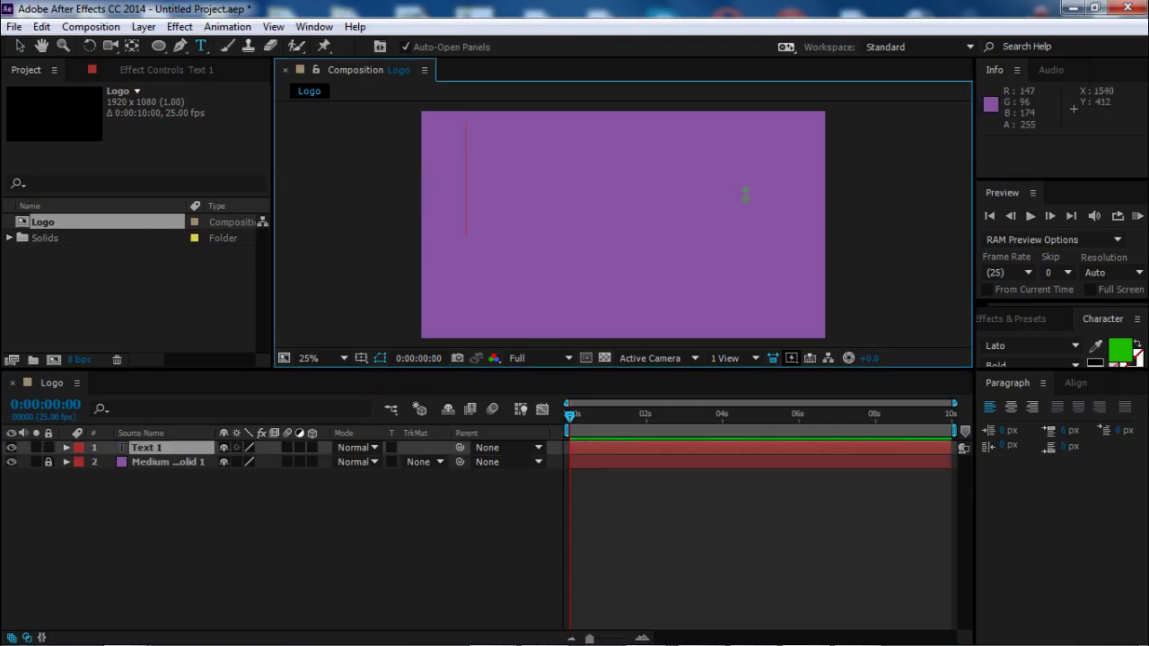
type("TE")
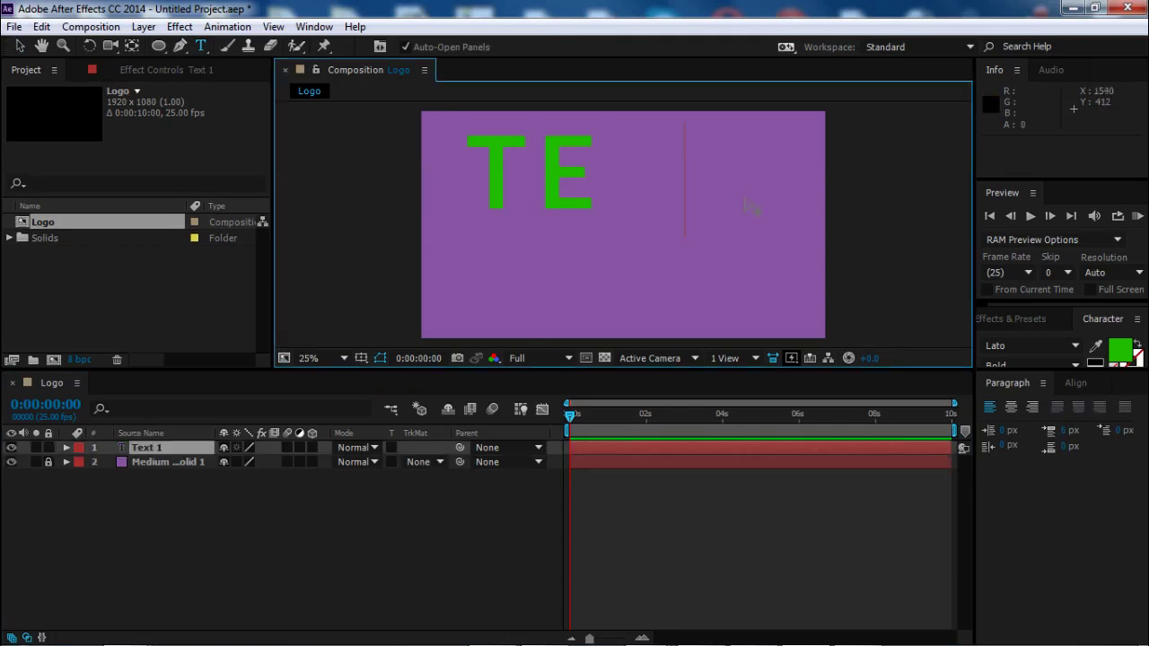
type("XT")
left_click_drag(313, 369, 314, 420)
left_click(19, 46)
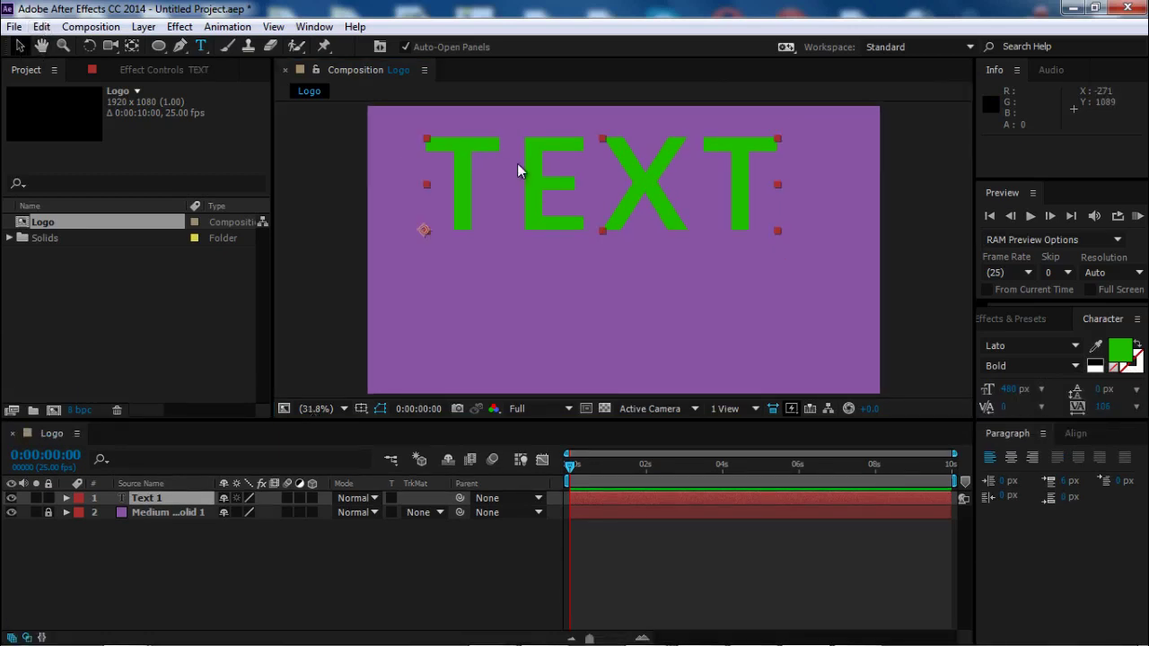
Centre the TEXT layer vertically and horizontally using the Align panel.
left_click(1086, 435)
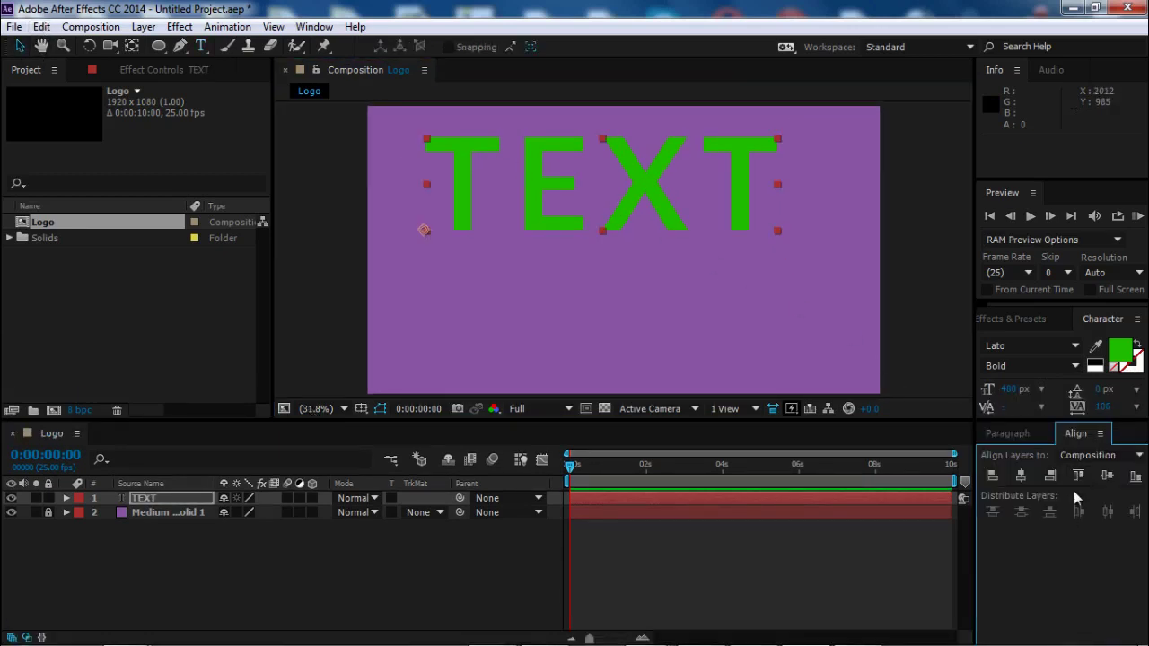
left_click(1106, 475)
left_click(1023, 476)
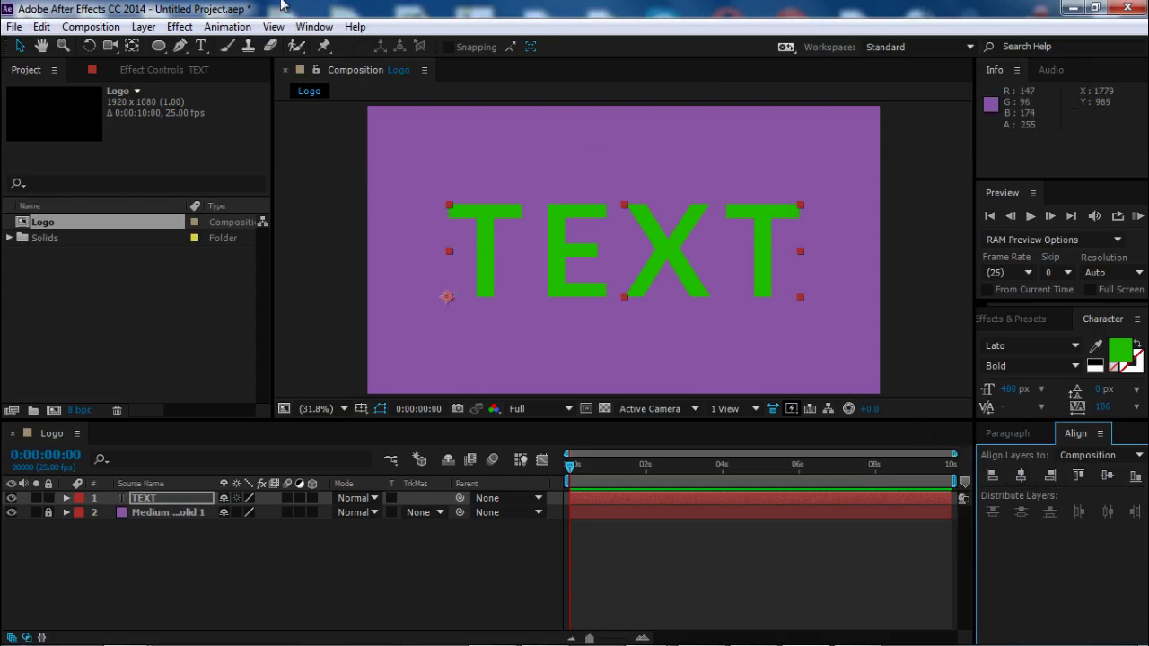
left_click(319, 29)
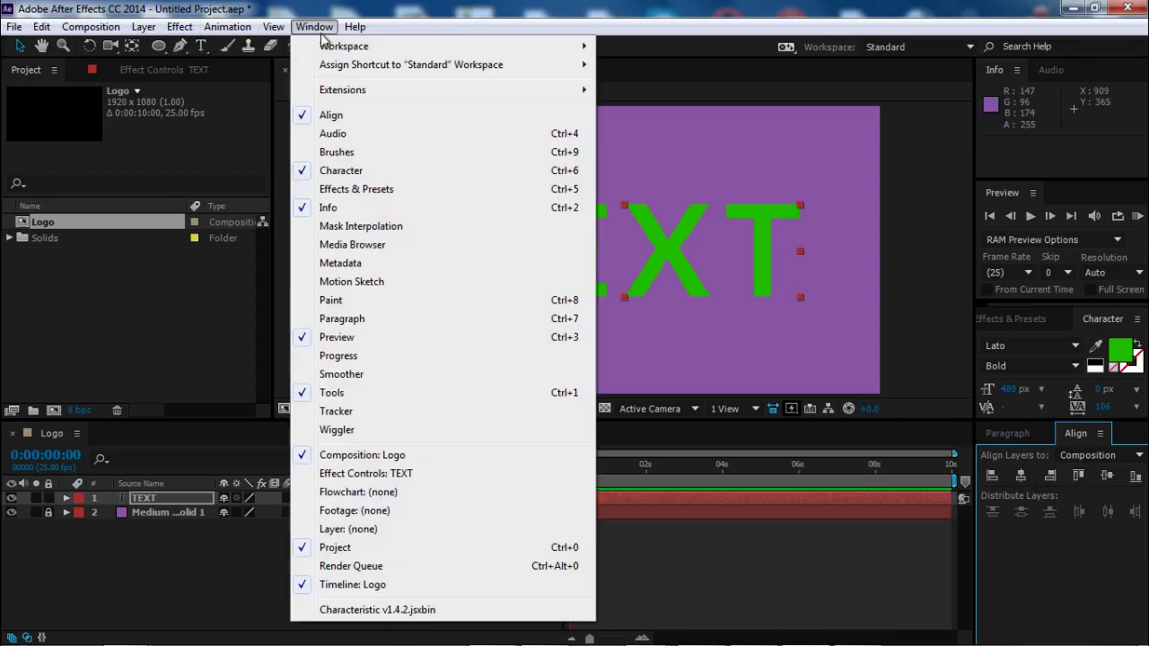
left_click(599, 17)
scroll(632, 169, "up", 1)
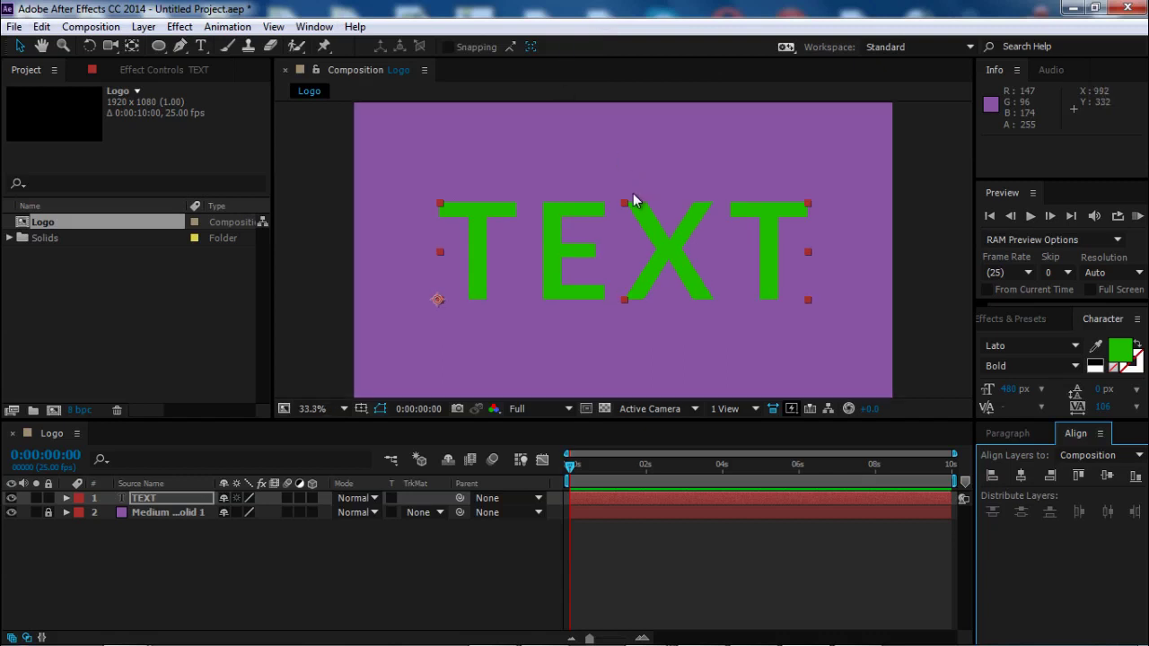
scroll(632, 196, "up", 3)
scroll(633, 199, "down", 2)
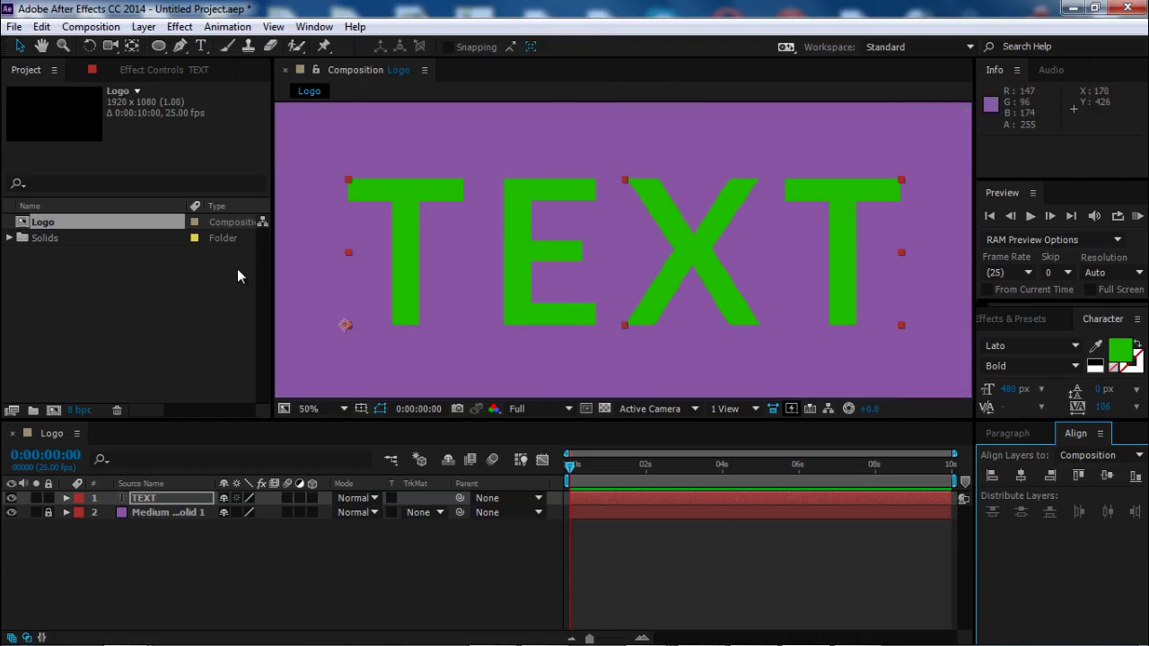
Draw two Pen-tool stroke paths tracing the first T's stem and top bar.
left_click(179, 50)
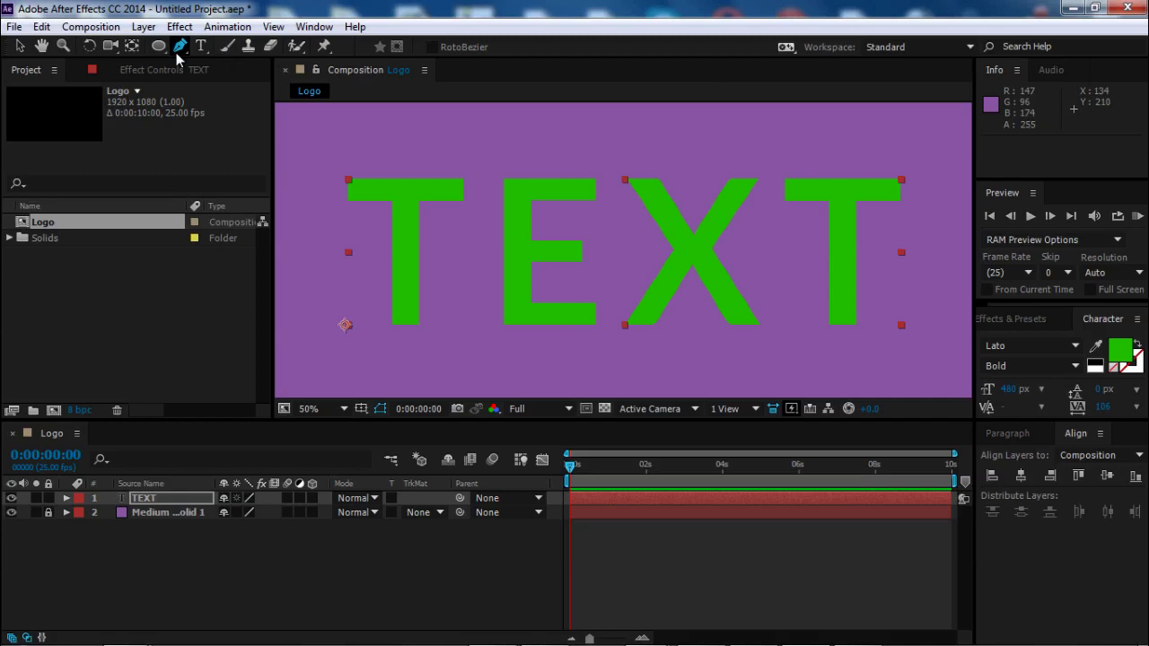
key("F2")
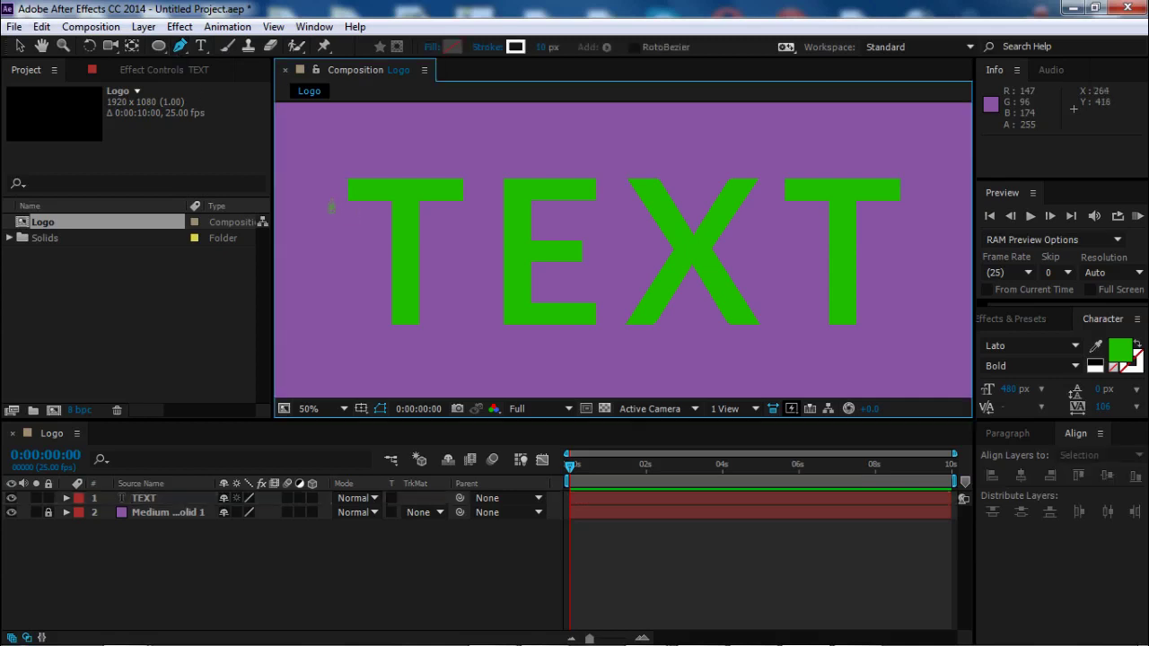
left_click(332, 203)
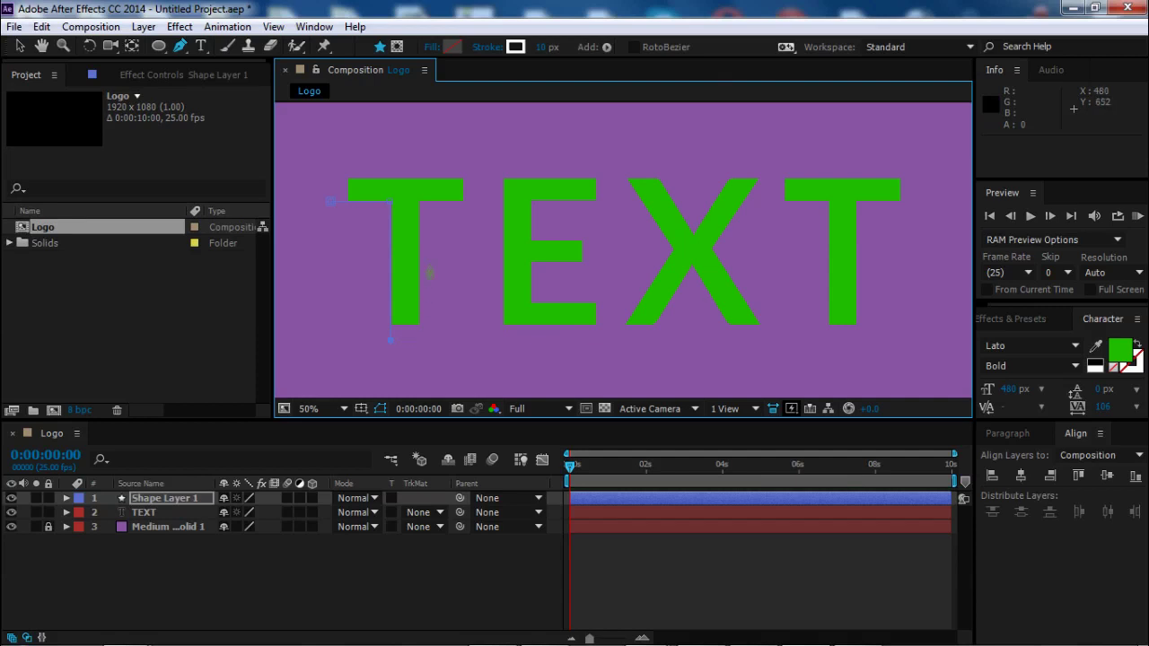
key("F2")
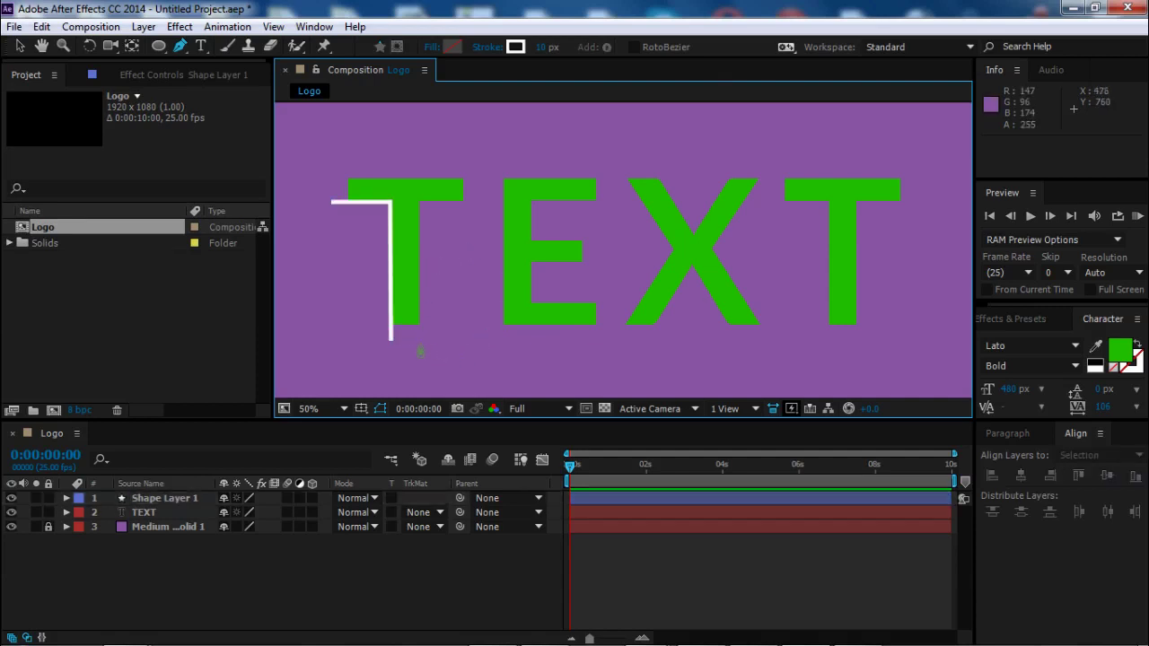
left_click(419, 354)
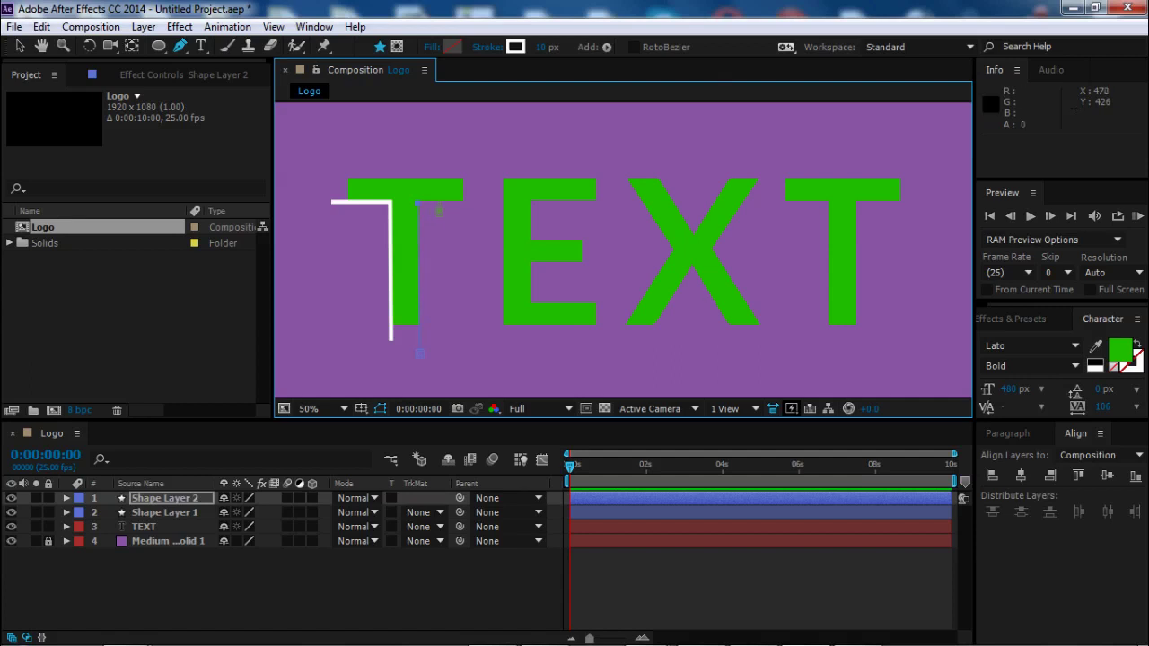
left_click(419, 206)
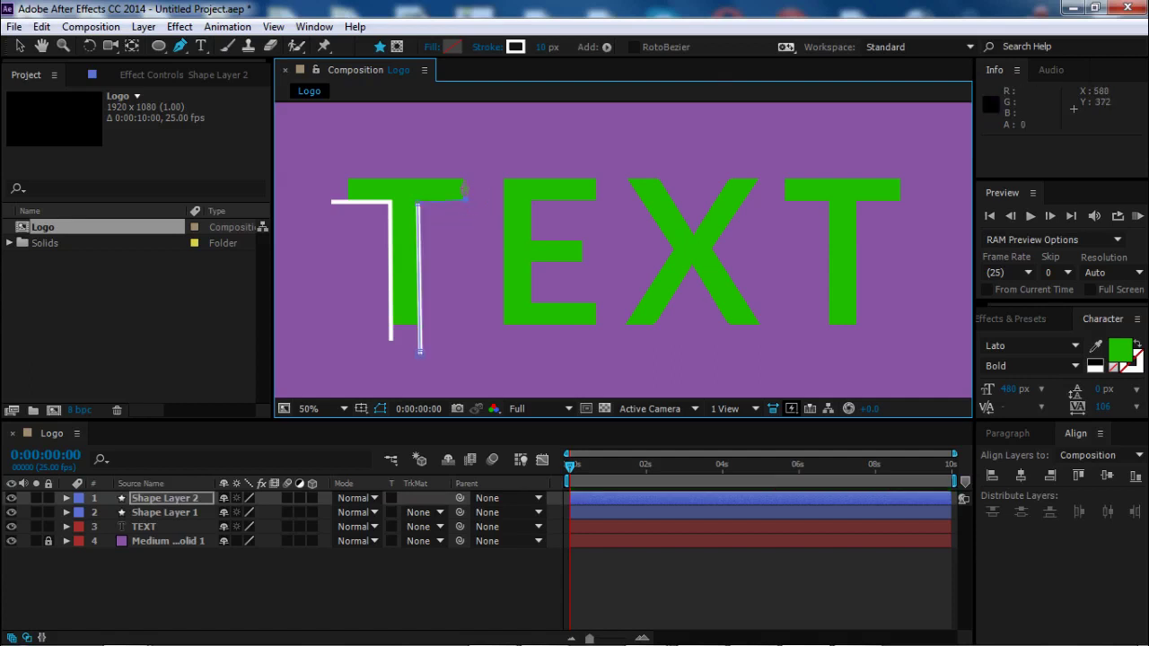
left_click(464, 198)
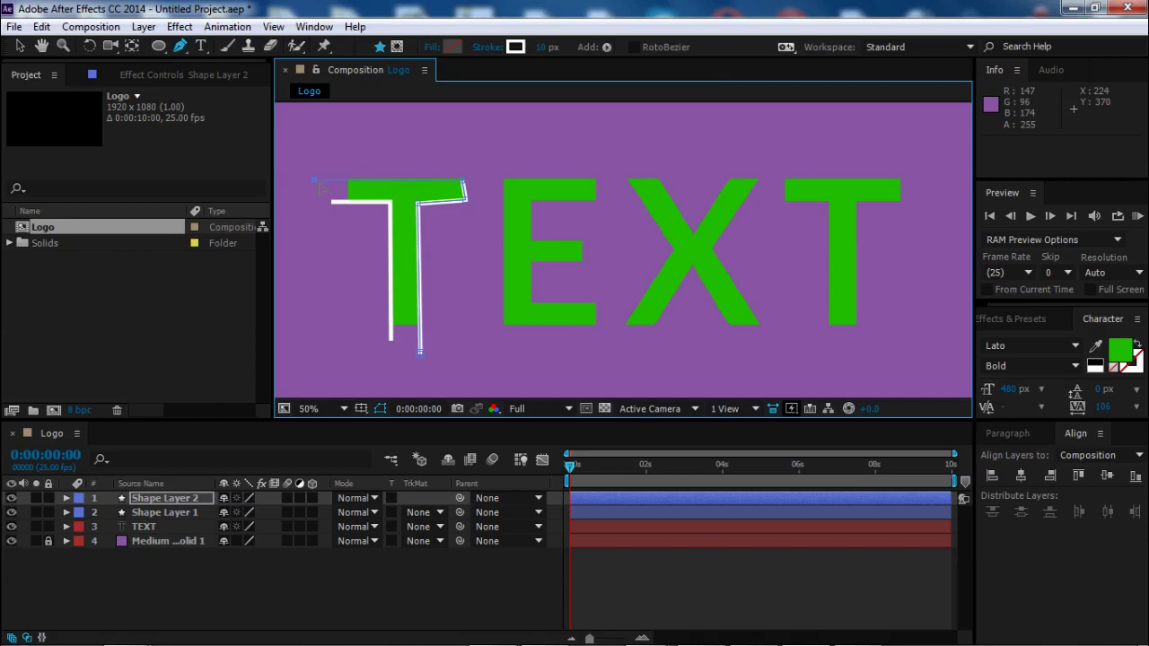
Adjust the T path's top-right corner and stem vertices to fit the letter.
left_click(18, 47)
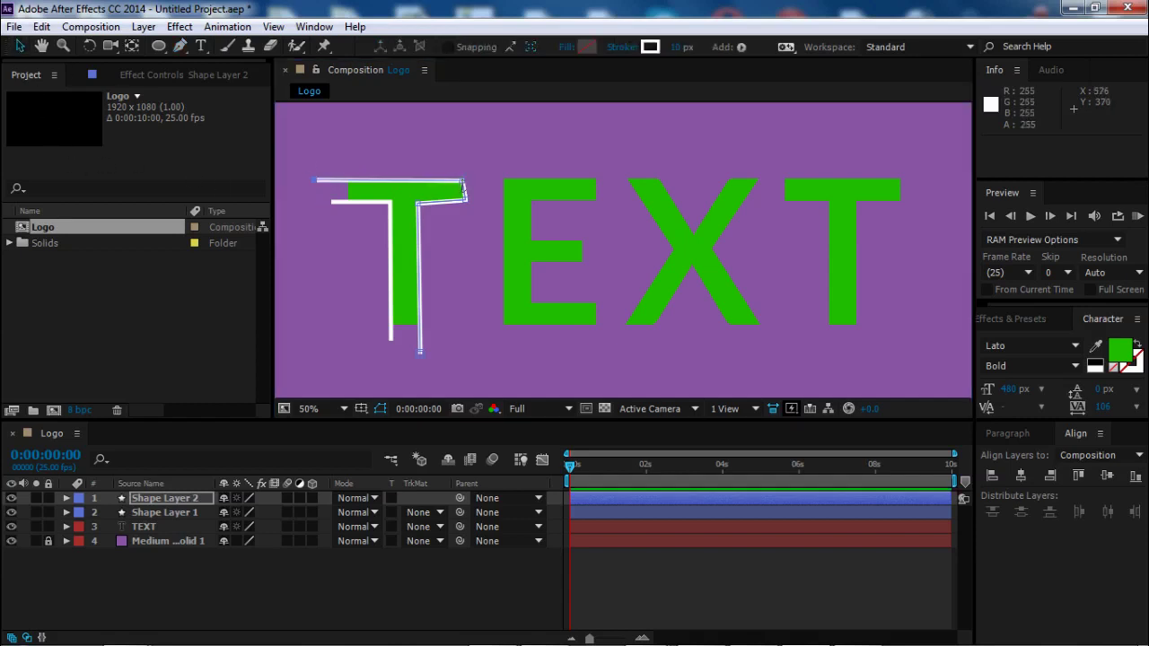
left_click_drag(463, 183, 466, 210)
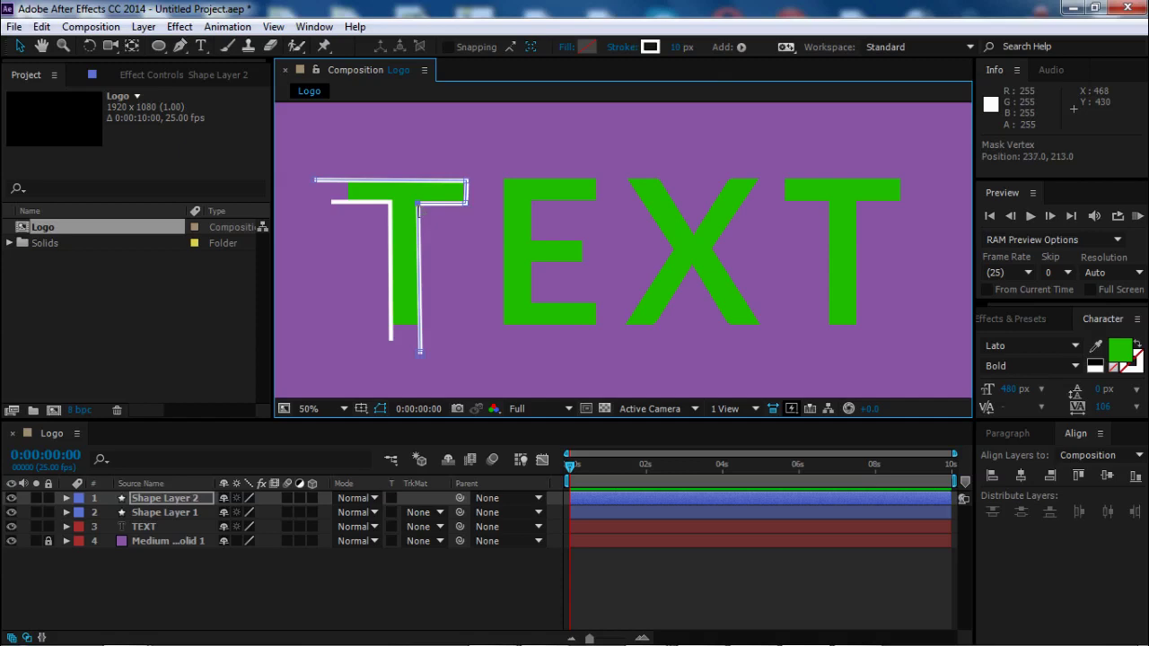
left_click_drag(418, 210, 419, 212)
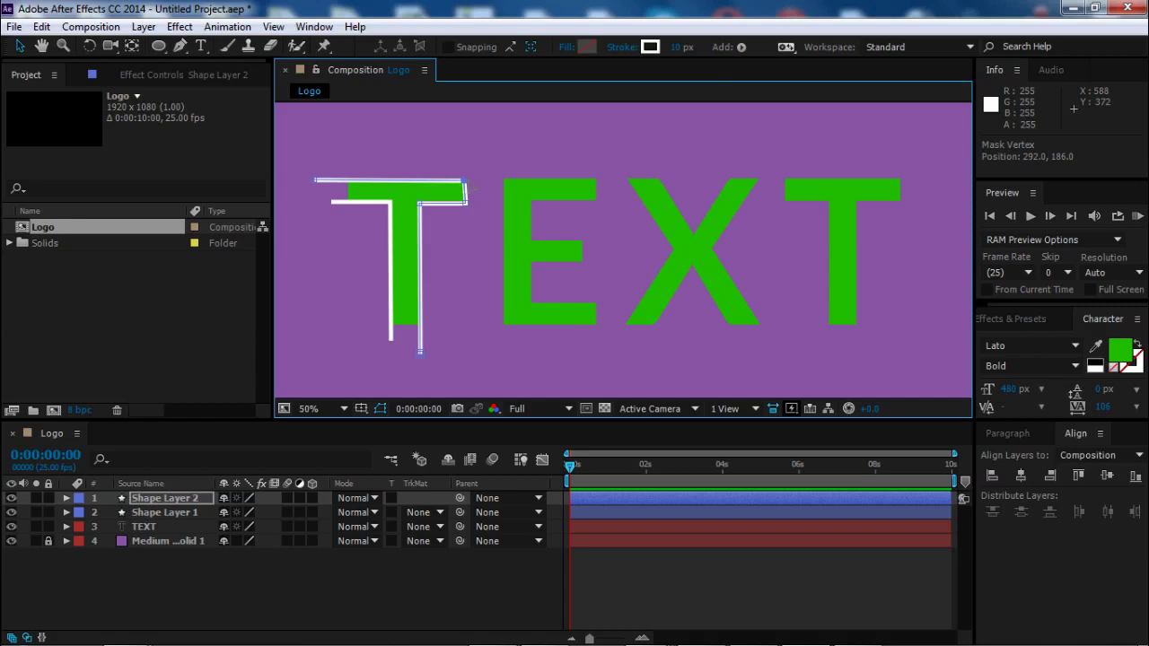
Draw a stroke path around the E's top and right edge, levelling its top point.
key("F2")
left_click(180, 46)
left_click(505, 178)
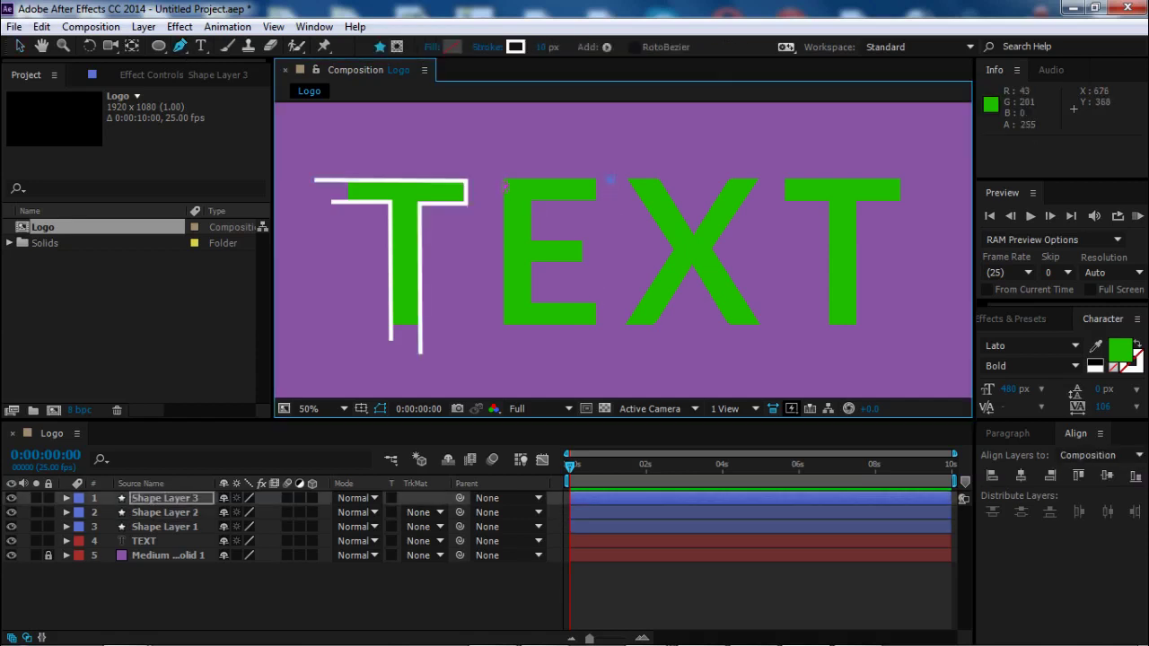
left_click(611, 180)
left_click(599, 325)
left_click_drag(610, 180, 610, 176)
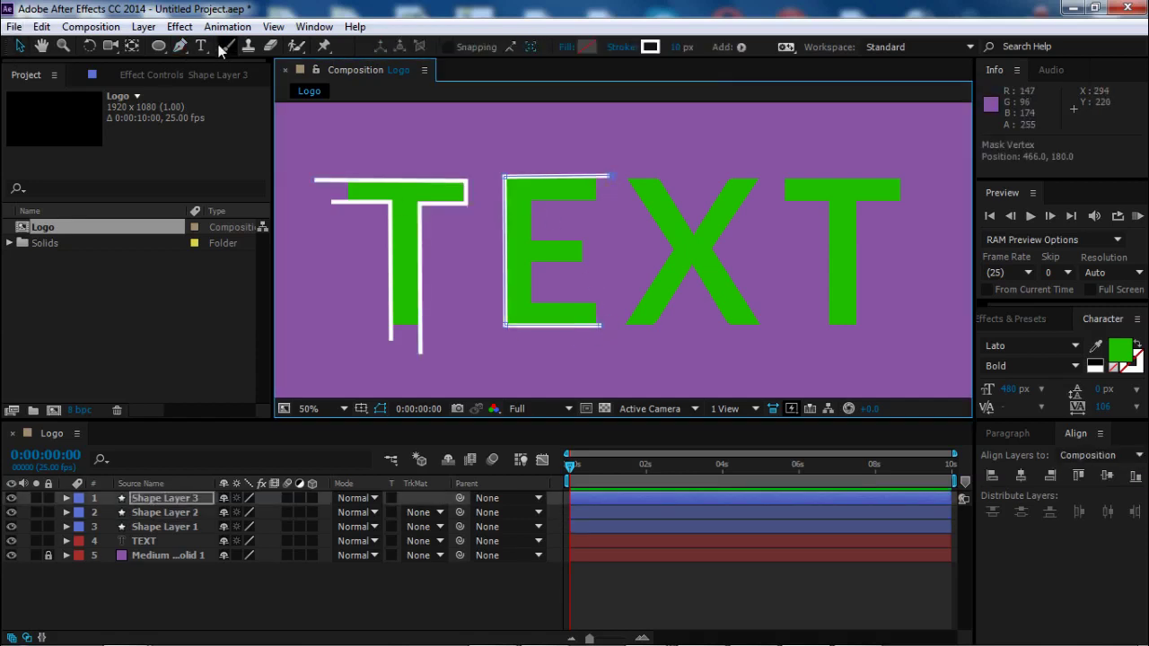
Trace the E's inner outline and middle and lower bars with two more strokes.
key("F2")
left_click(621, 199)
left_click(529, 199)
left_click(529, 242)
left_click(592, 241)
key("F2")
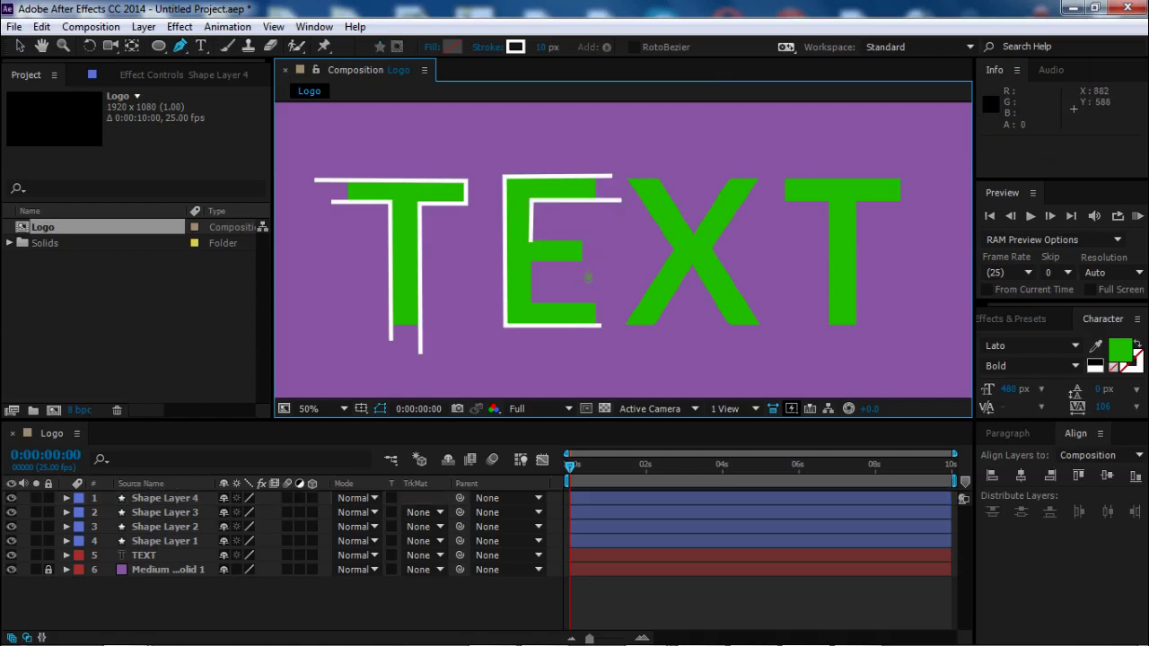
left_click(600, 262)
left_click(529, 262)
left_click(530, 303)
left_click(606, 303)
Draw the first diagonal stroke lines through the X.
key("F2")
left_click(609, 153)
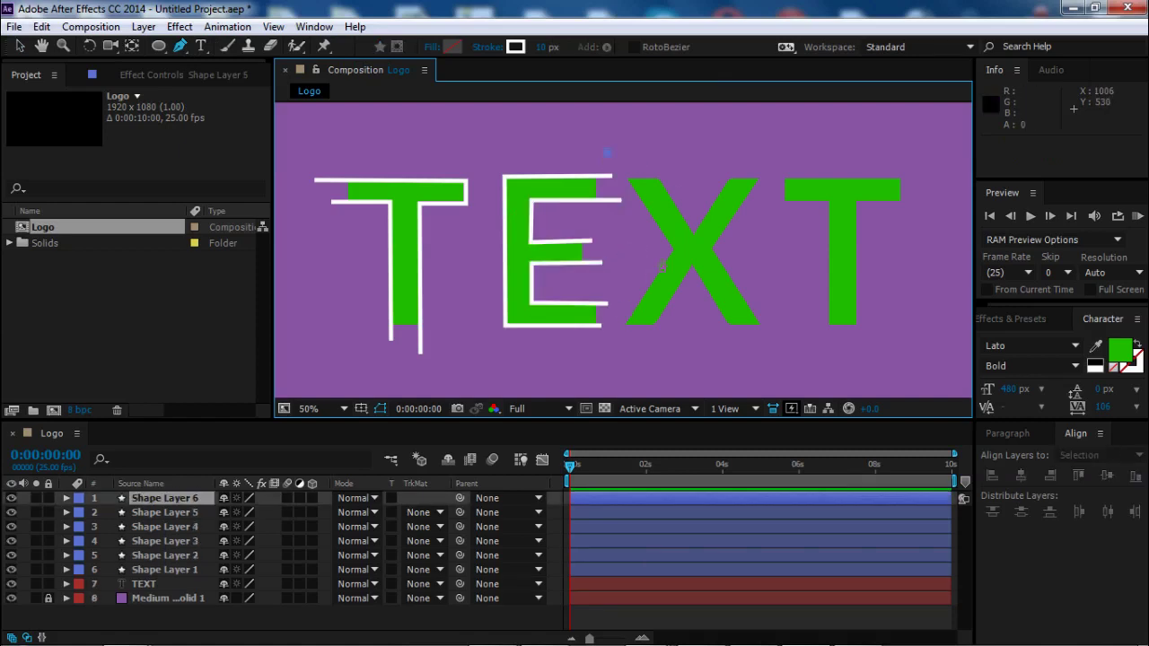
left_click(673, 246)
left_click(620, 330)
key("F2")
left_click(630, 360)
left_click(683, 276)
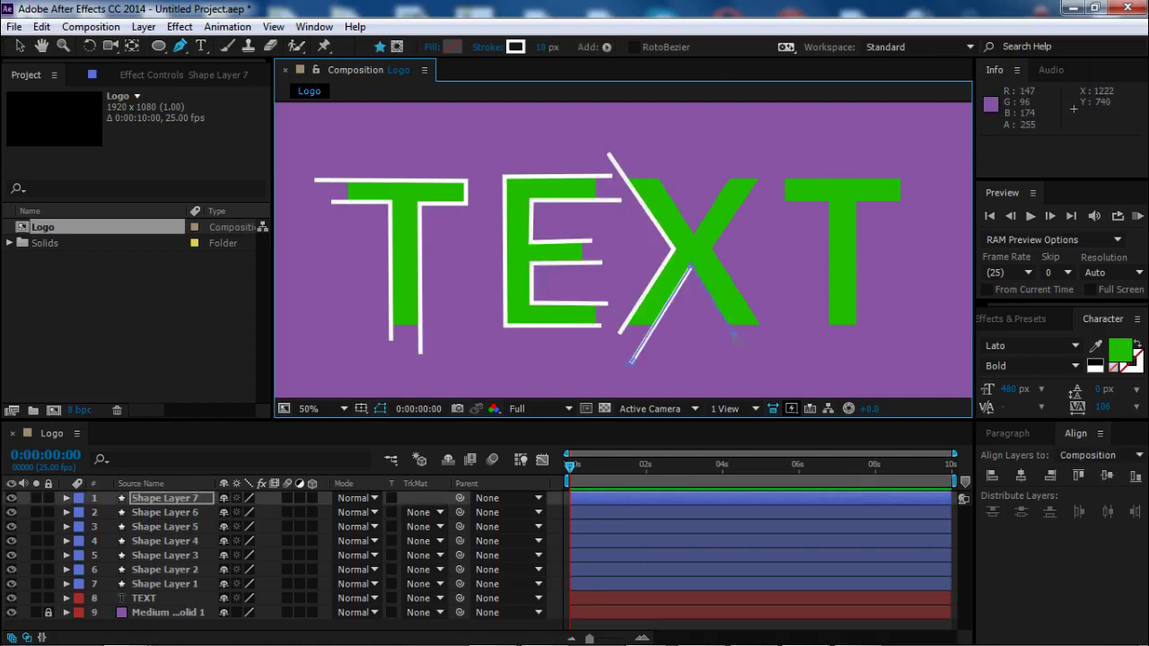
left_click(733, 334)
Add strokes along the X's right side and a V shape across its top.
key("F2")
left_click(777, 155)
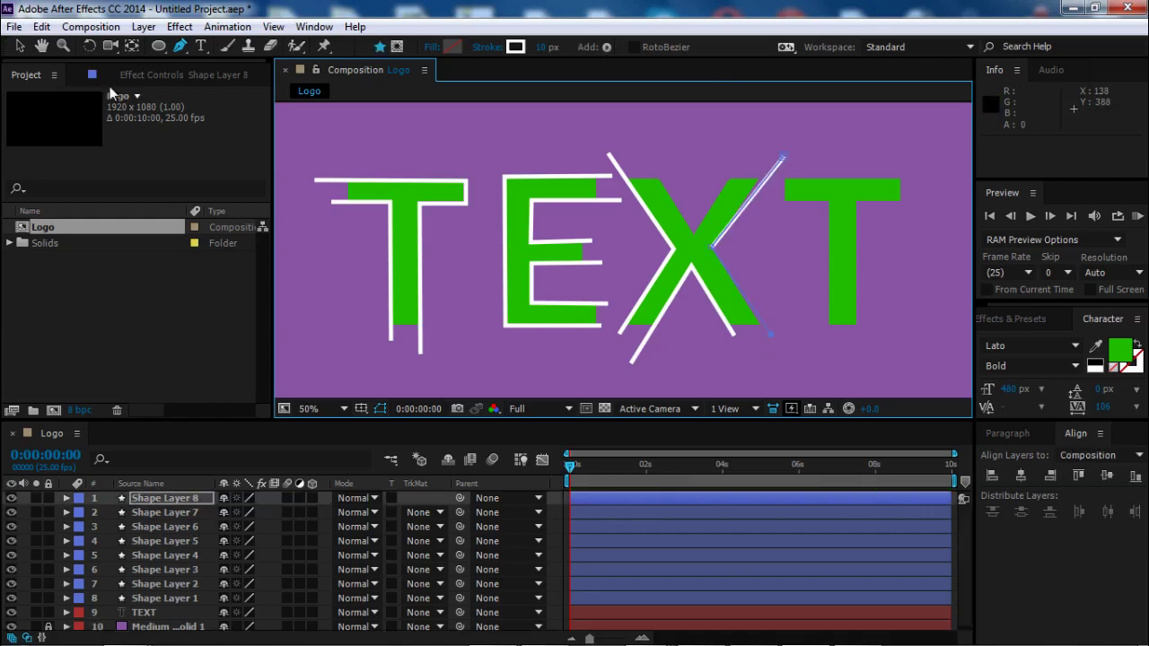
left_click(710, 248)
left_click(768, 336)
key("F2")
left_click(650, 169)
left_click(691, 230)
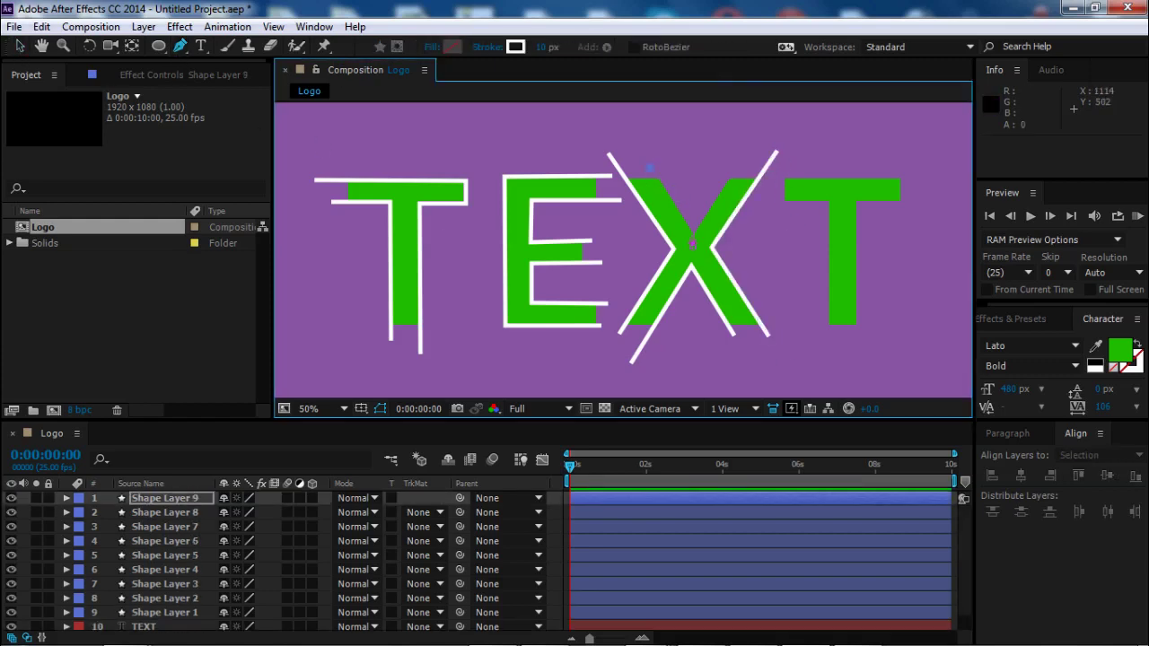
left_click(734, 173)
Trace the final T's top bar and stem with new stroke paths.
key("F2")
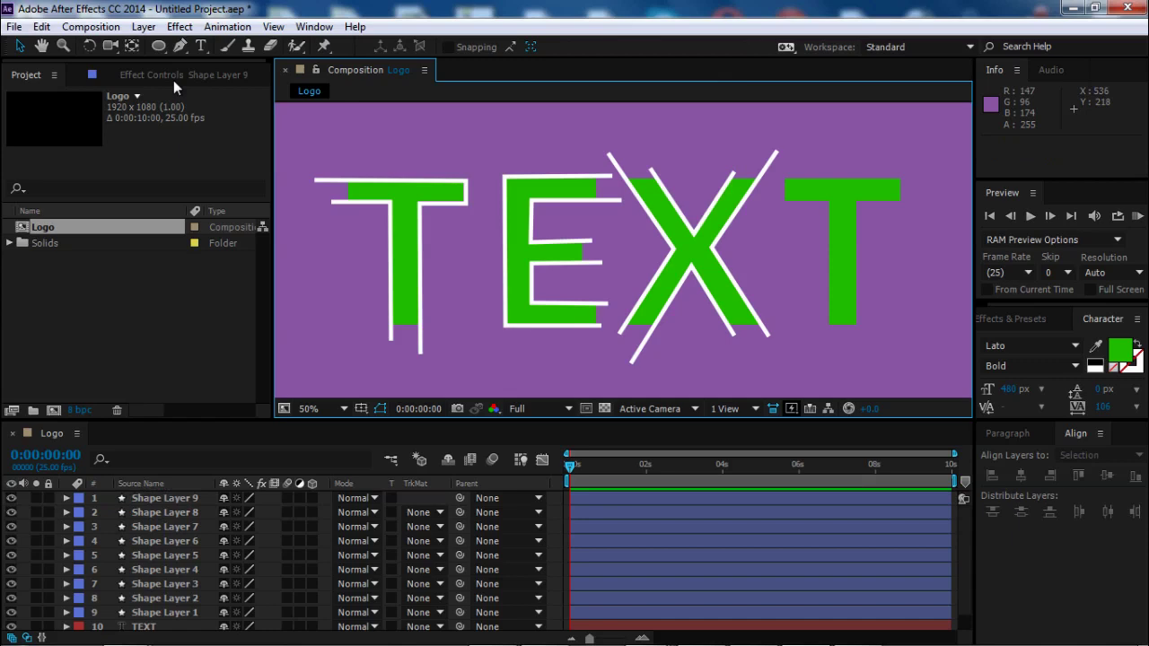
key("g")
left_click(767, 177)
left_click(915, 178)
key("F2")
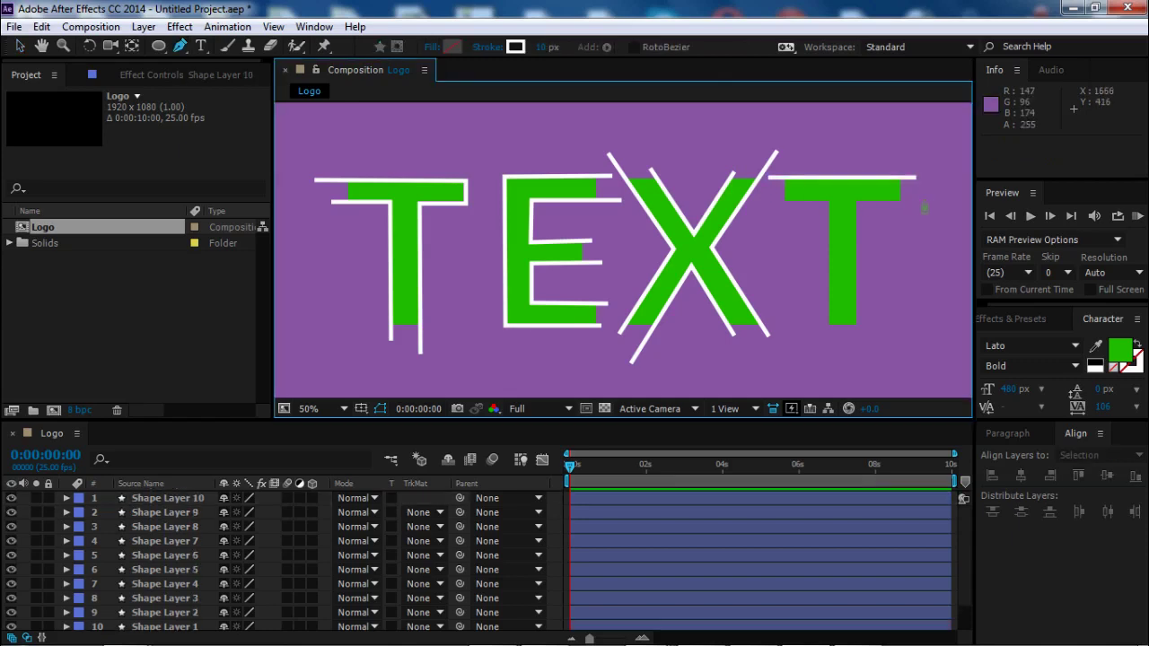
left_click(857, 200)
left_click(927, 199)
key("F2")
left_click(827, 205)
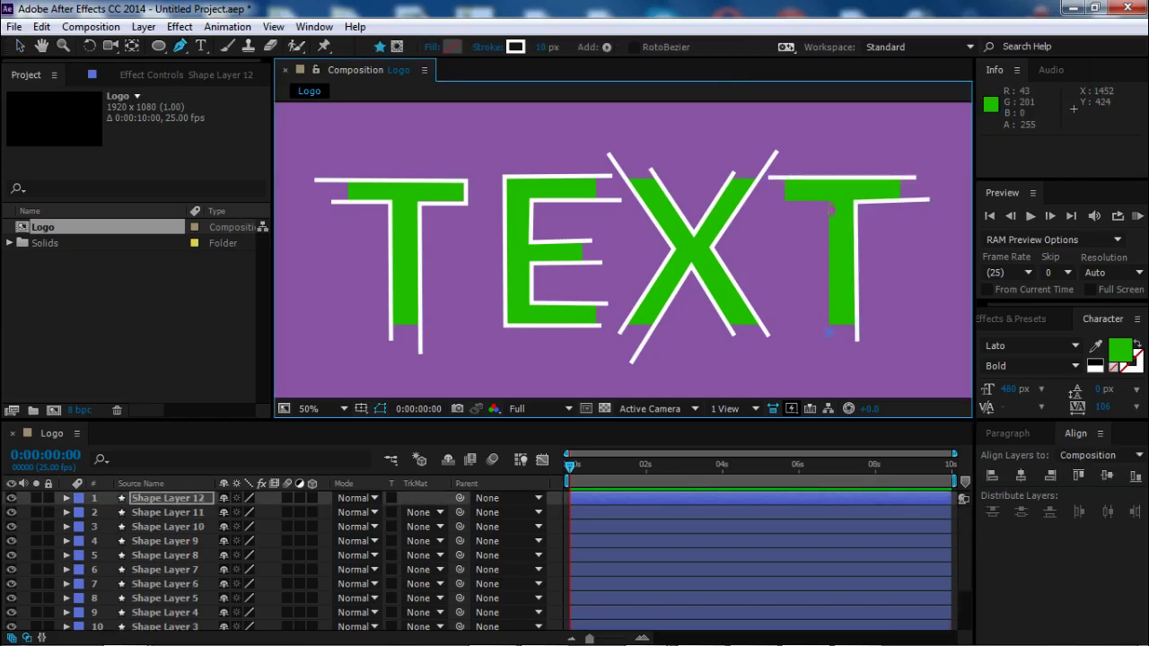
left_click(829, 333)
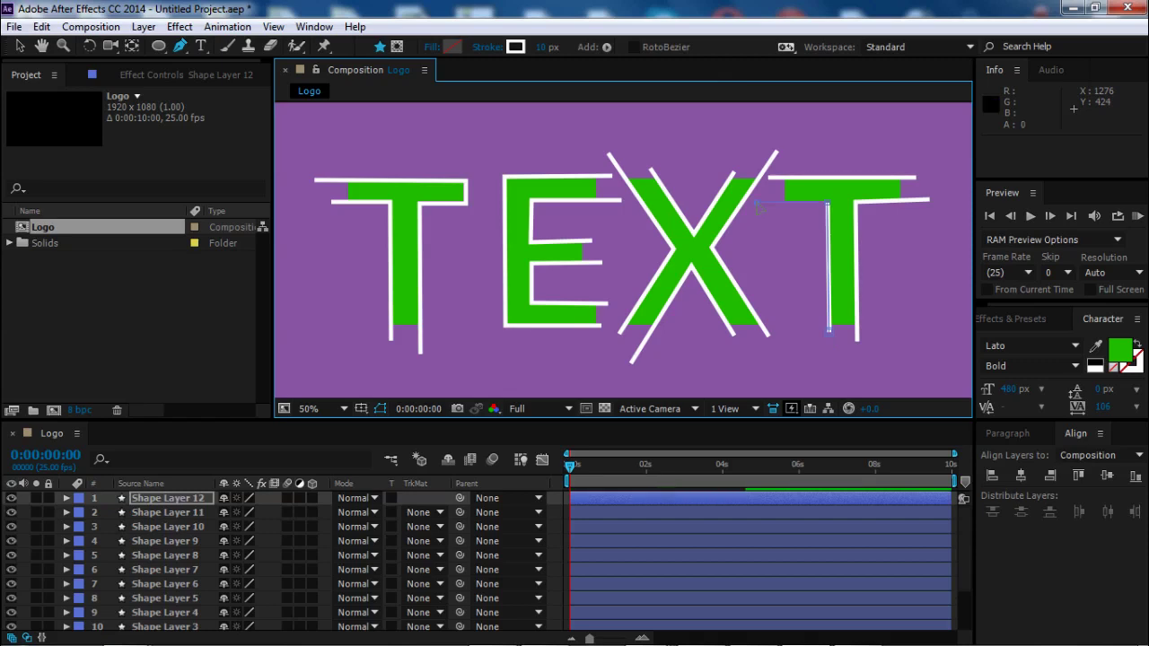
left_click(759, 204)
Enlarge the timeline to show all twelve shape layers and select the top one.
left_click(20, 46)
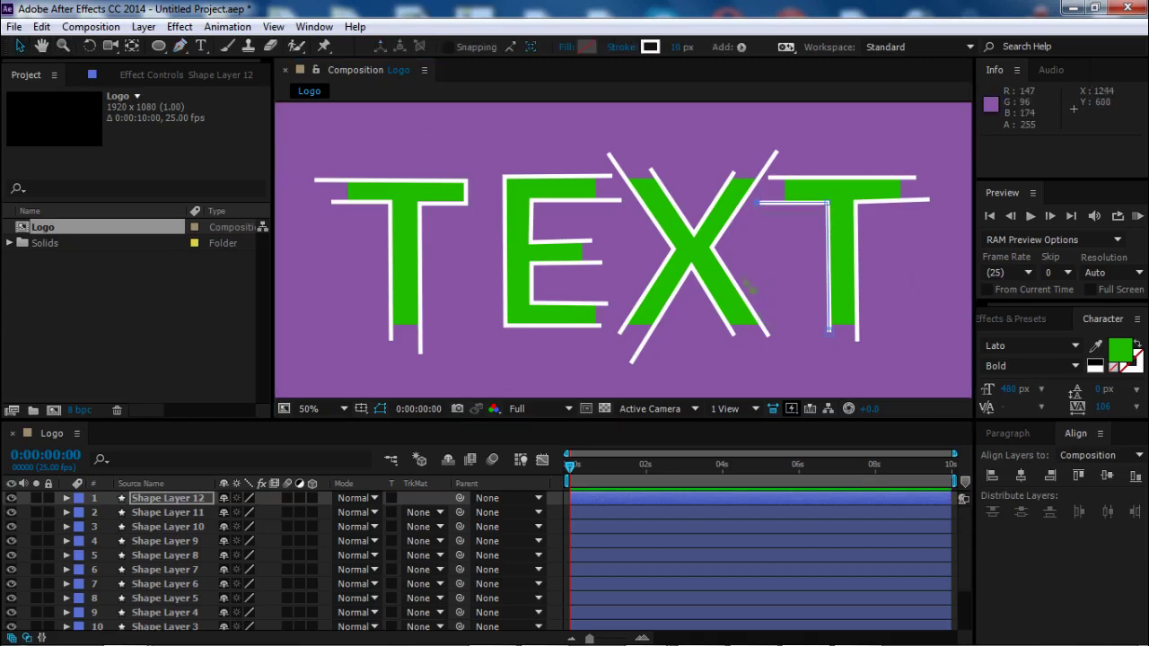
left_click_drag(372, 423, 393, 358)
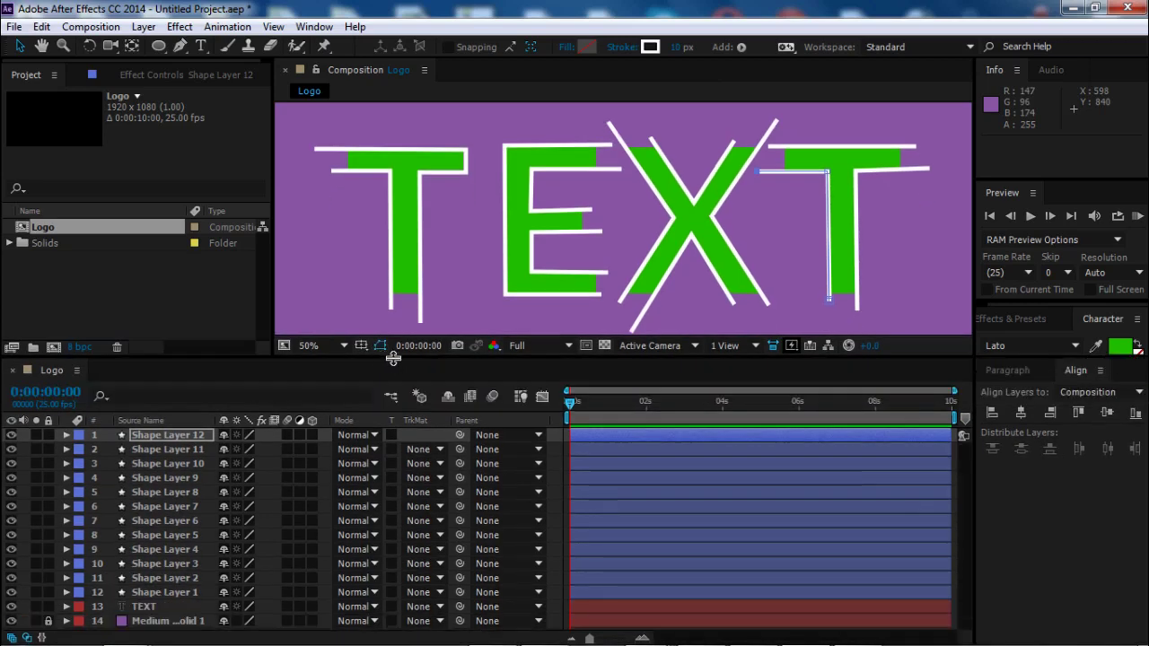
left_click(148, 437)
Filter the timeline for 'line c' and select the Line Cap properties of Shape Layers 12 to 7.
left_click(159, 590, "shift")
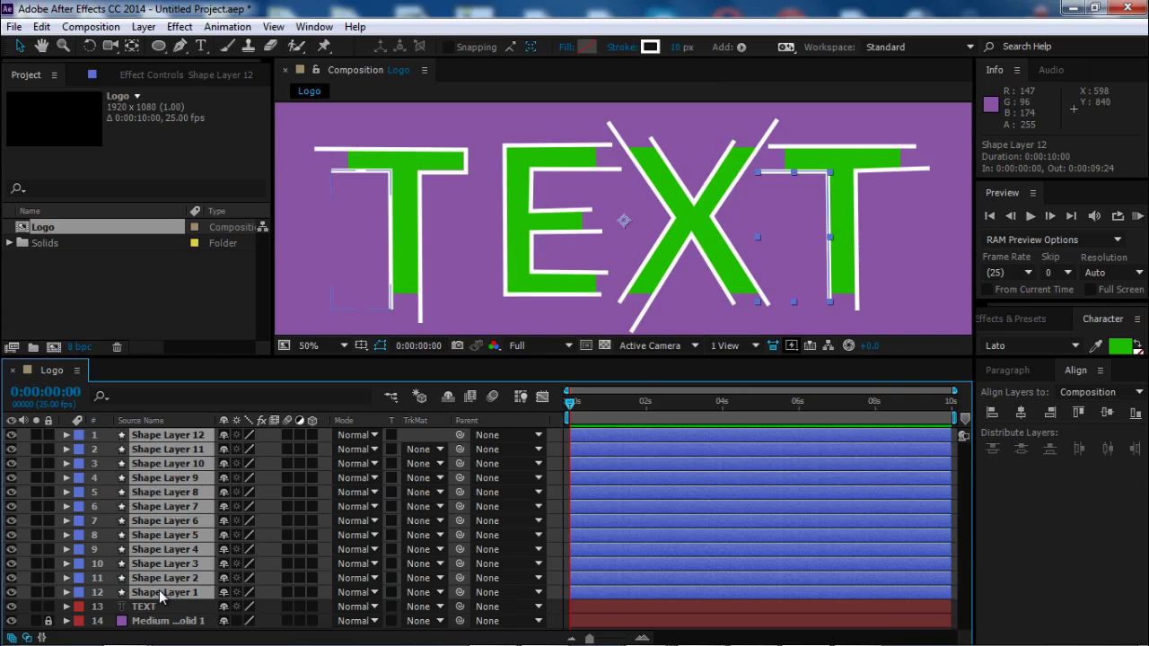
left_click(212, 396)
type("line")
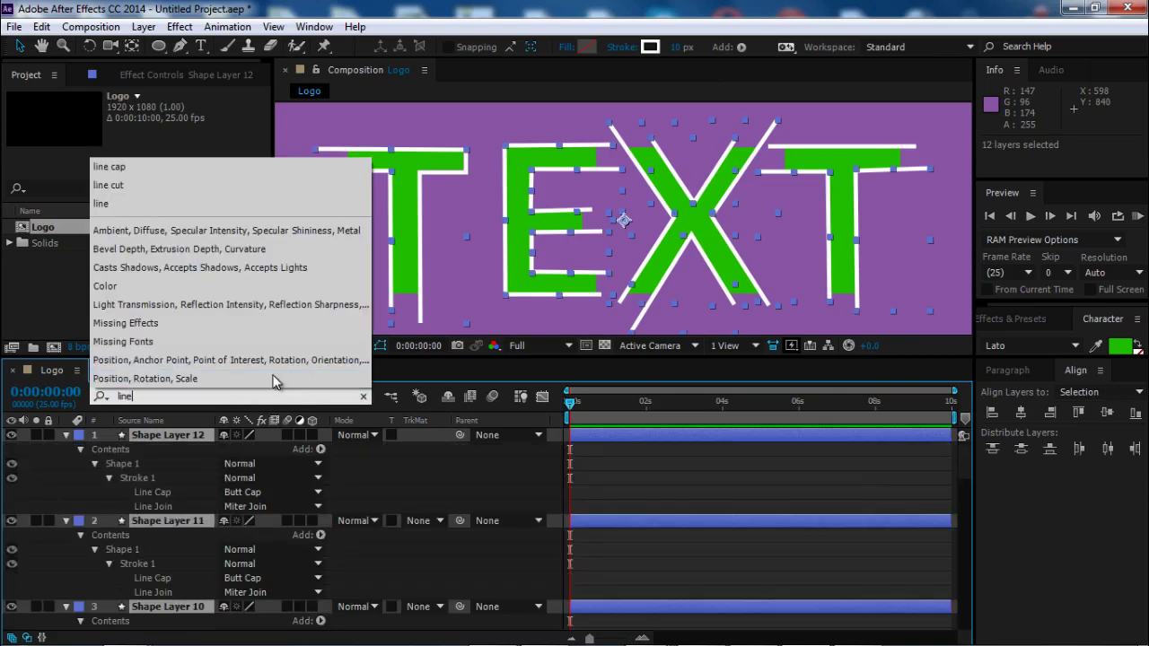
type(" c")
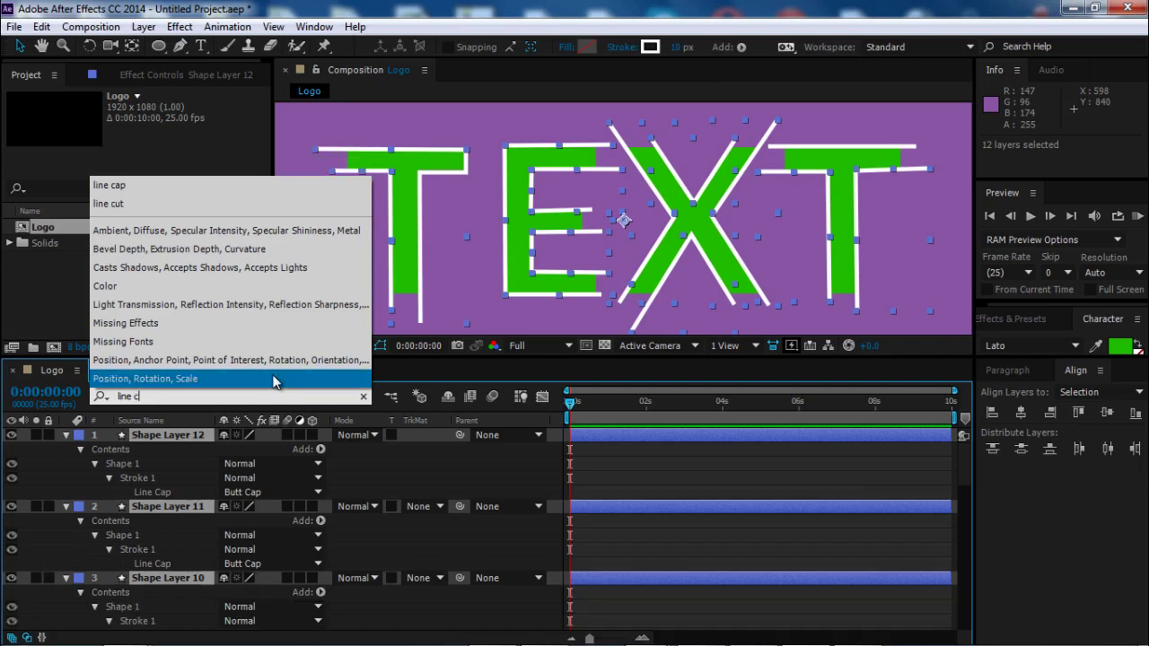
left_click(157, 495)
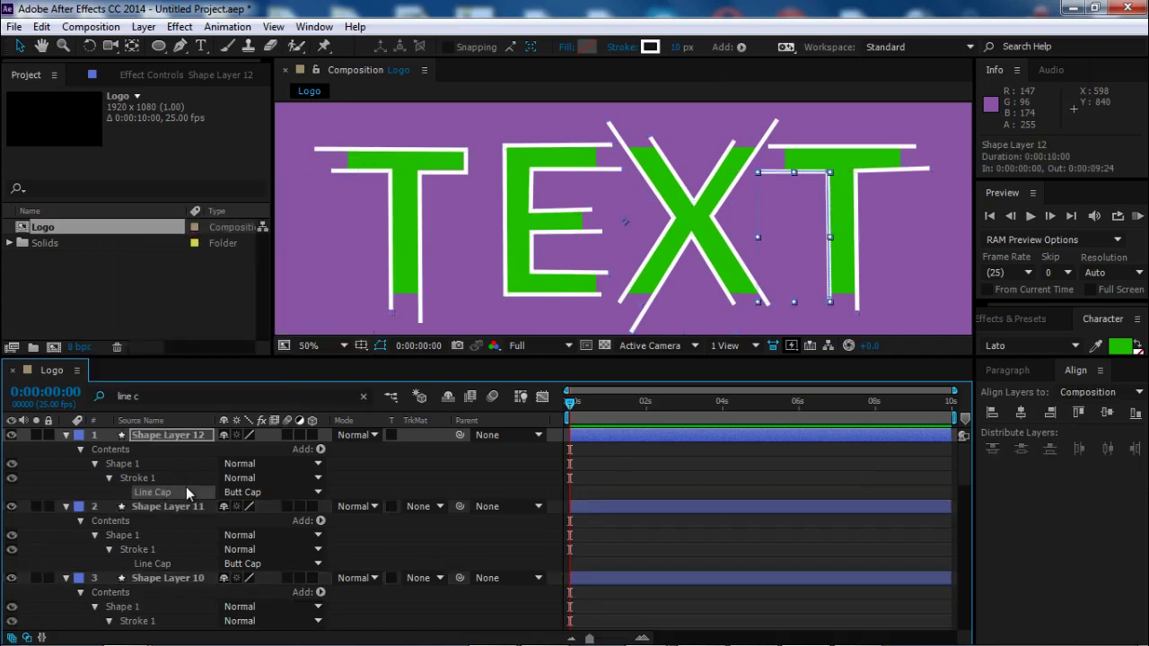
left_click(153, 566, "ctrl")
scroll(157, 561, "down", 1)
left_click(148, 592, "ctrl")
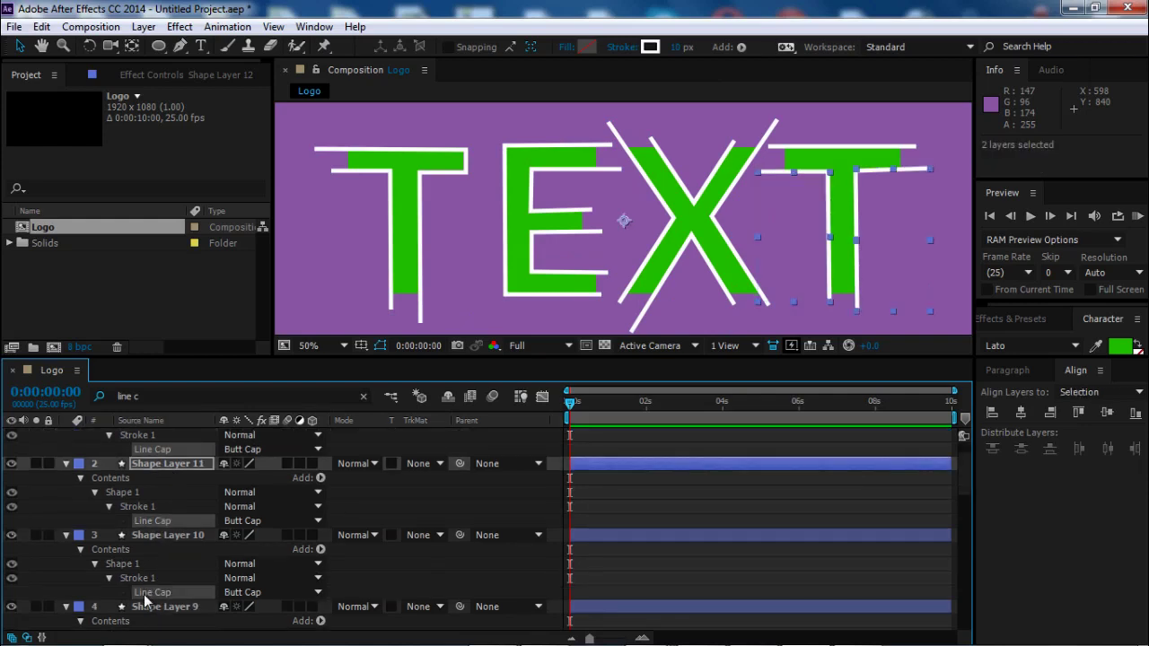
scroll(162, 579, "down", 1)
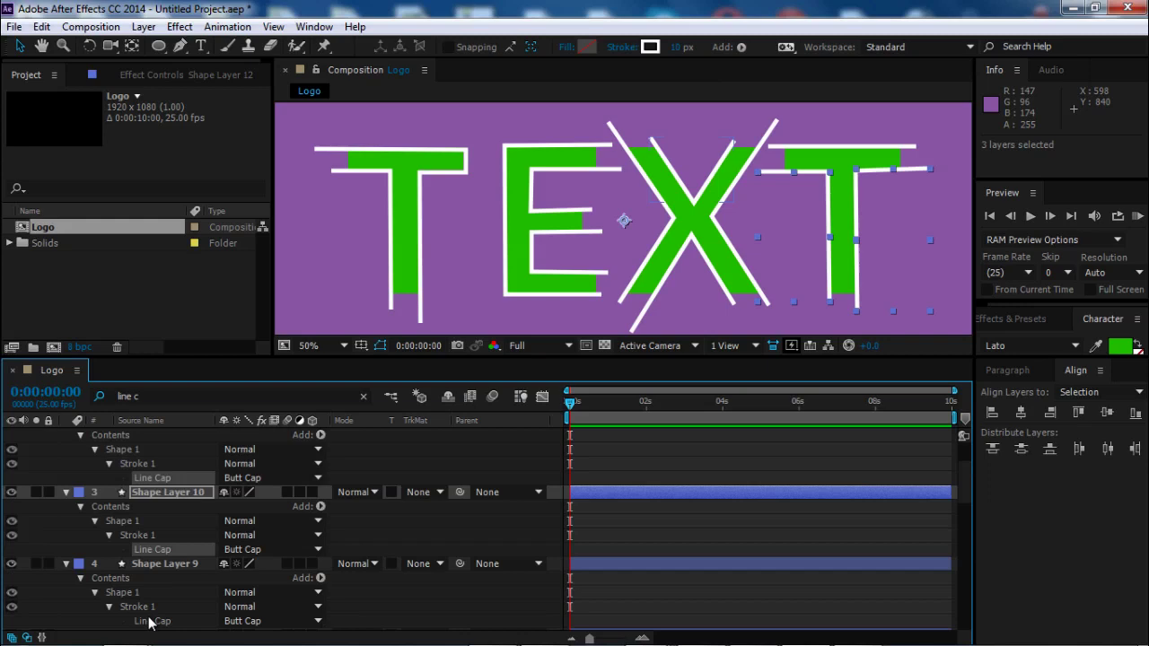
left_click(152, 621, "ctrl")
scroll(182, 570, "down", 3)
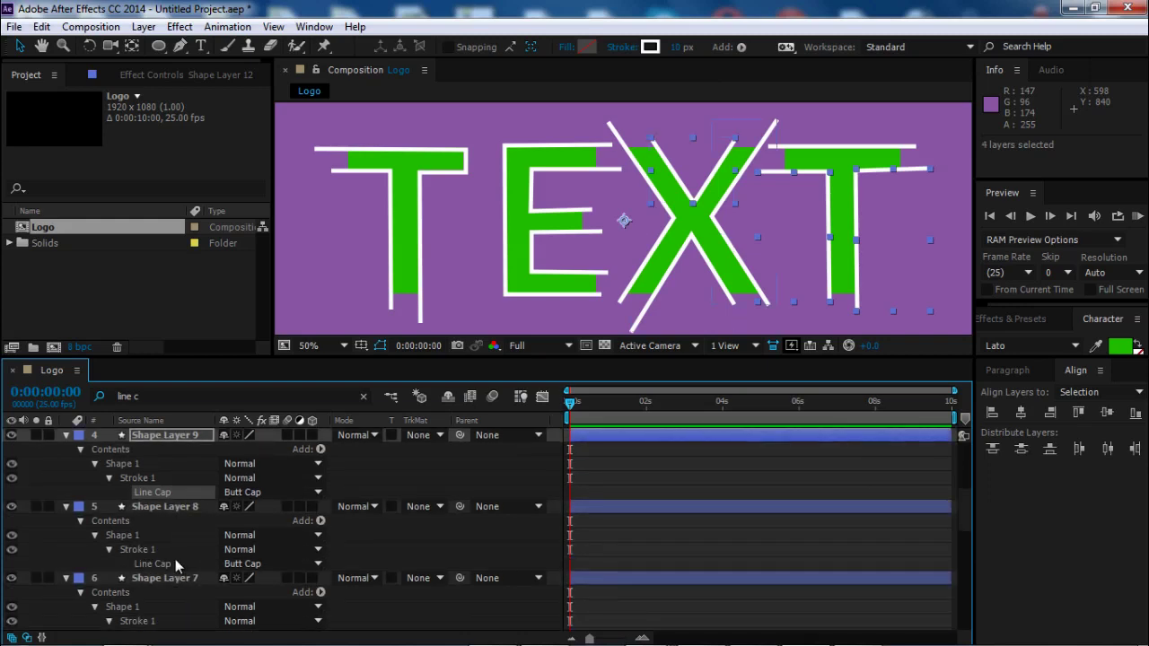
left_click(175, 564, "ctrl")
scroll(167, 610, "down", 3)
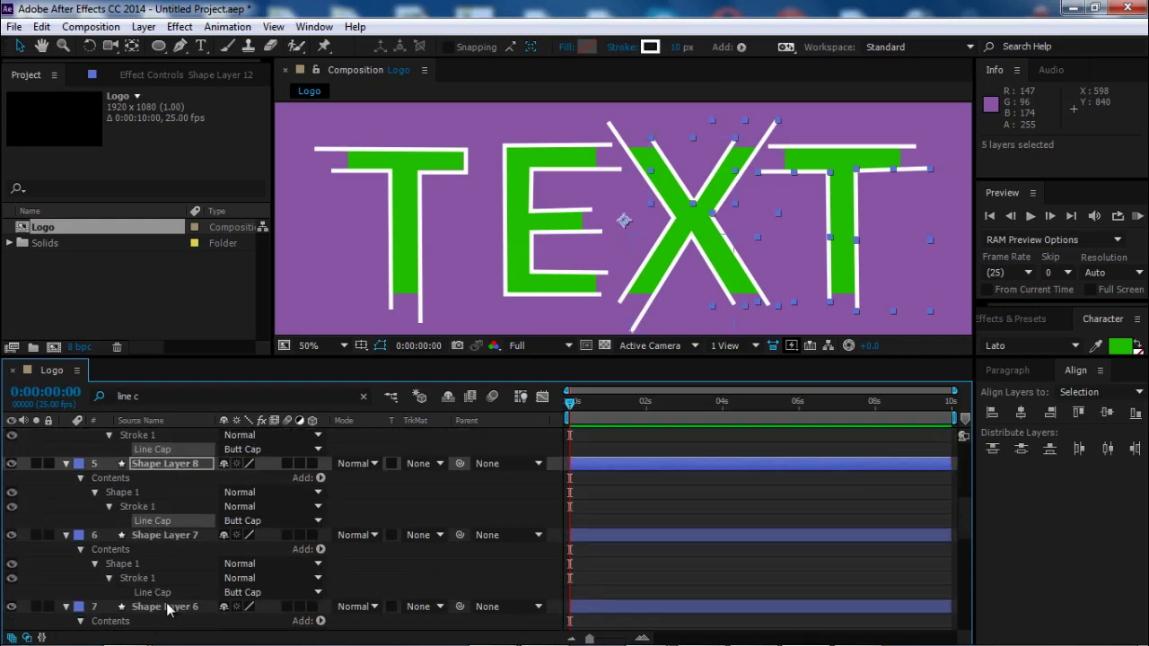
left_click(160, 507, "ctrl")
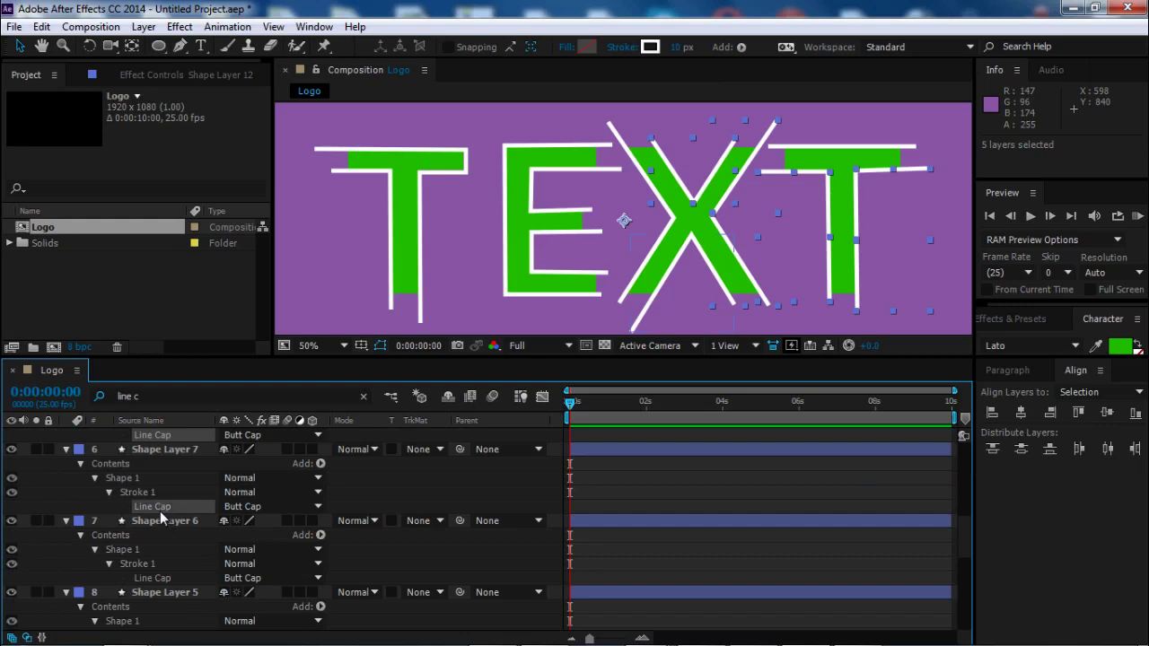
Add Shape Layers 6 to 1's Line Caps and set them all to Round Cap.
left_click(169, 577, "ctrl")
scroll(185, 567, "down", 3)
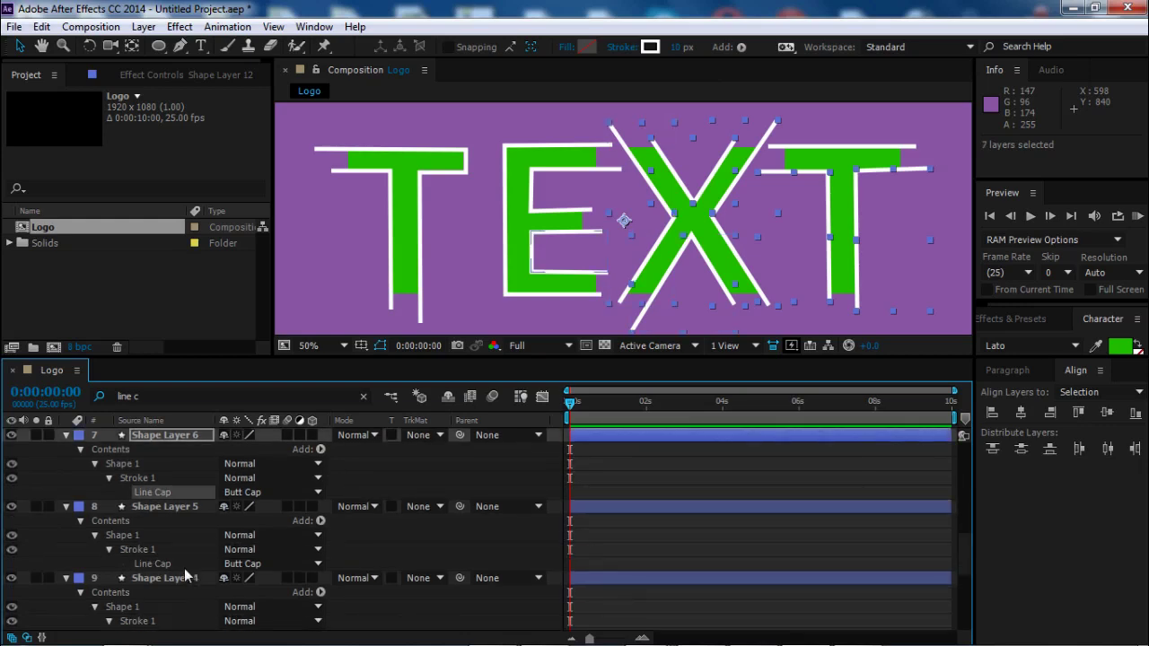
left_click(164, 524, "ctrl")
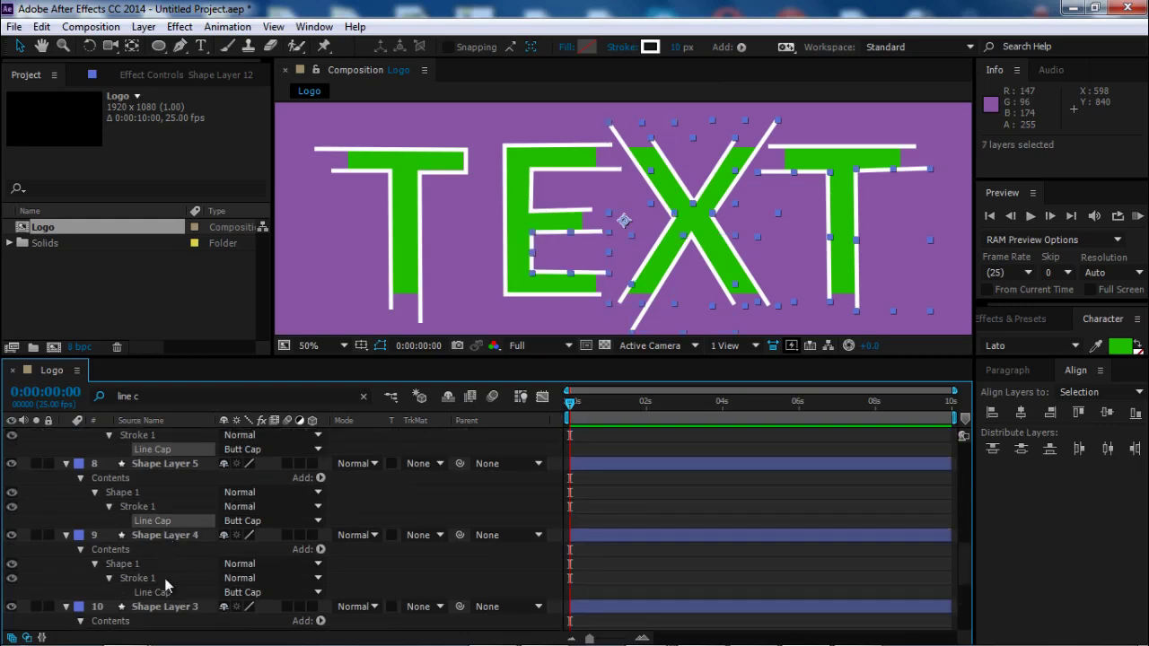
left_click(166, 592, "ctrl")
scroll(191, 569, "down", 1)
scroll(191, 569, "down", 2)
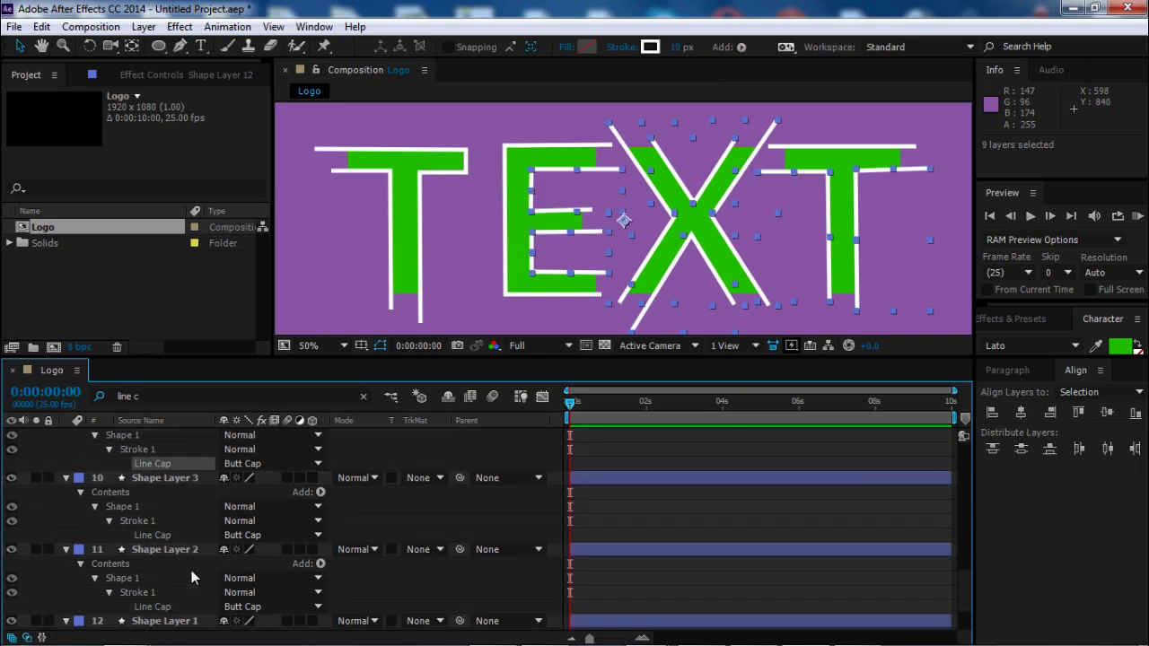
left_click(169, 536, "ctrl")
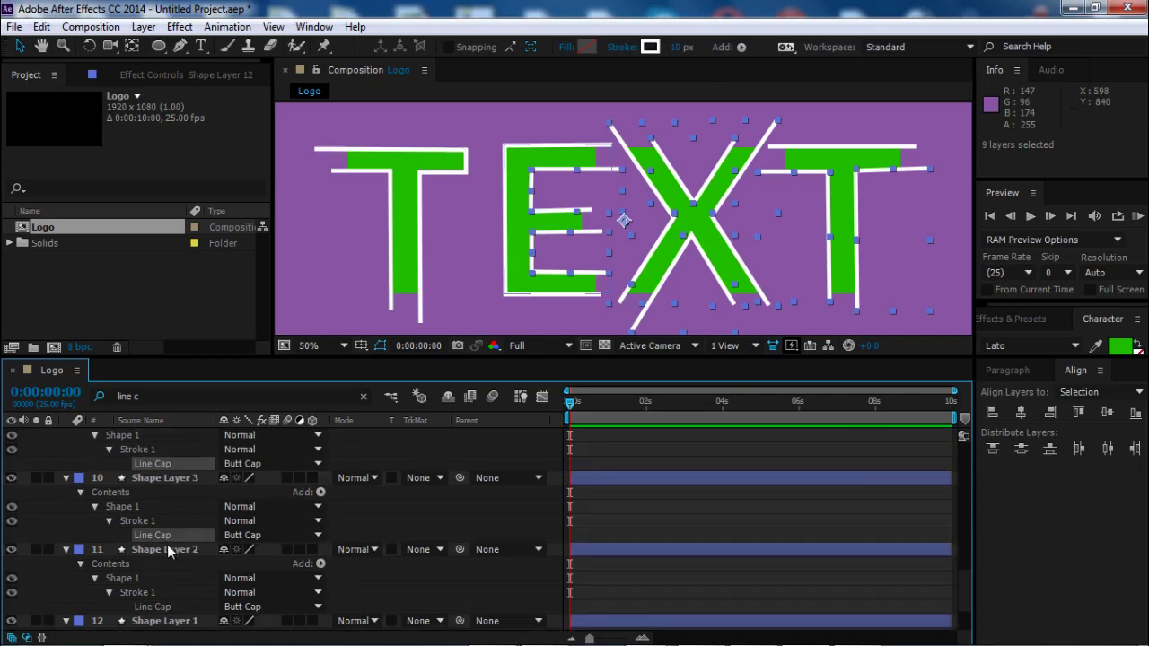
left_click(157, 608, "ctrl")
scroll(212, 585, "down", 2)
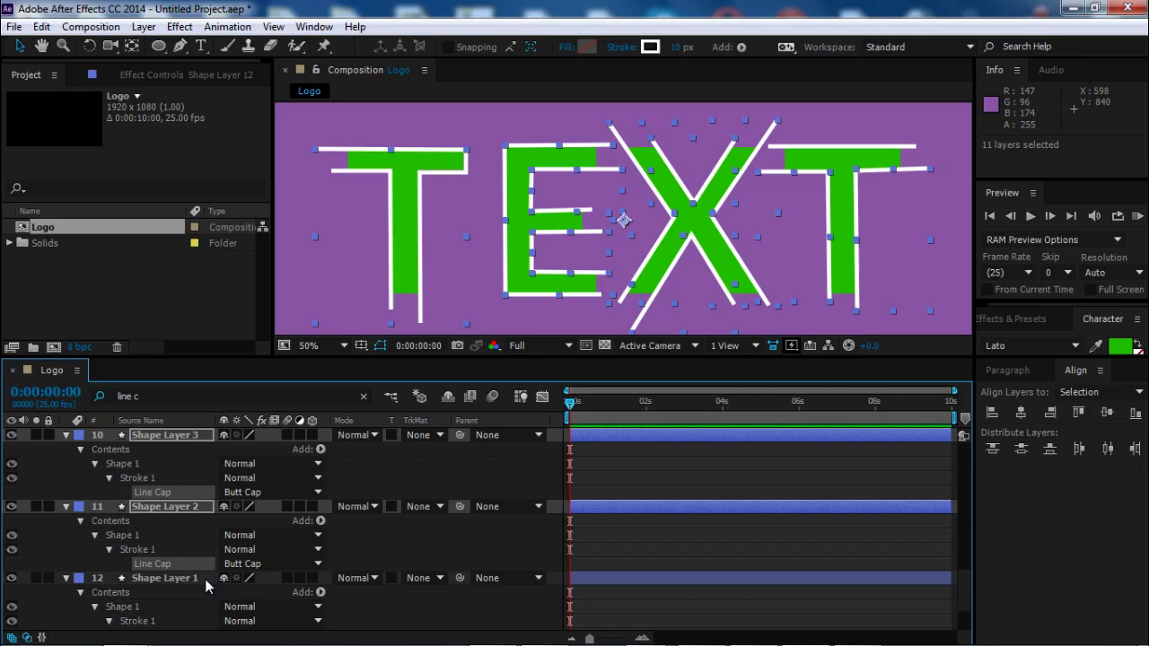
left_click(164, 595, "ctrl")
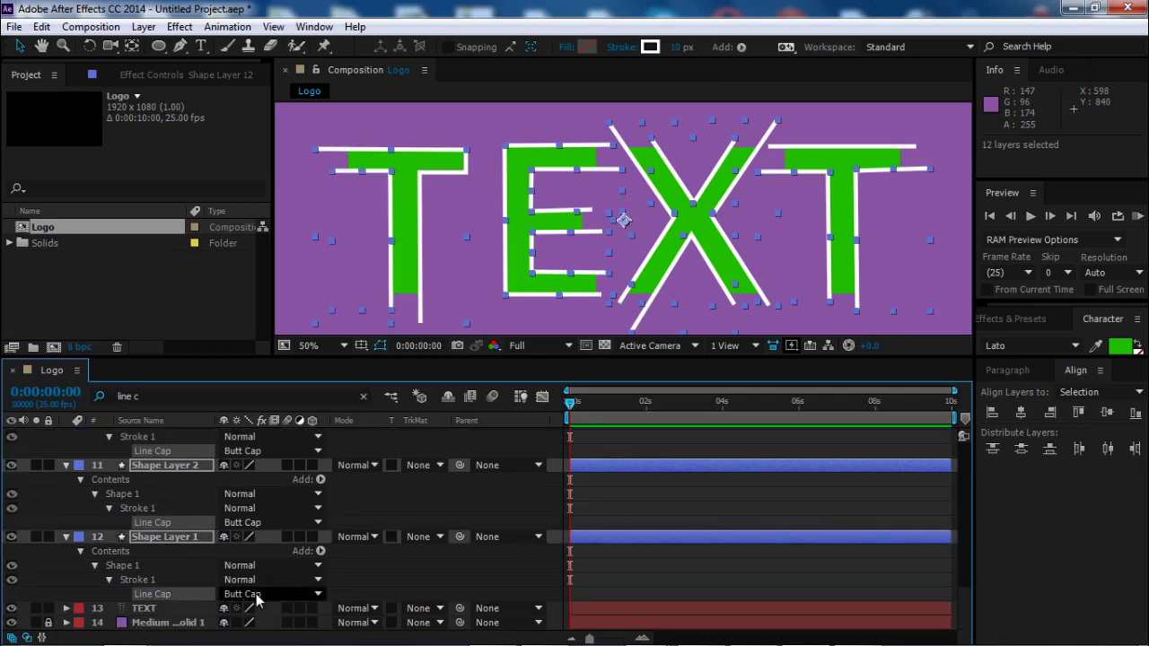
left_click(258, 596)
left_click(288, 557)
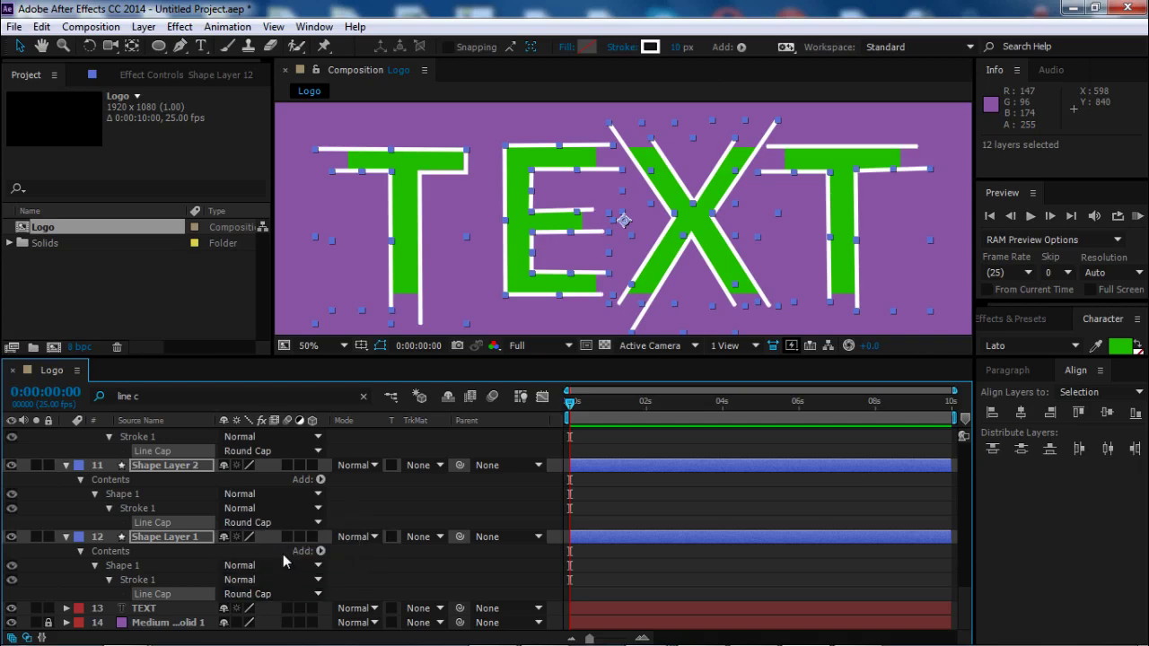
Mark Shape Layers 2–12 as shy, leaving TEXT and Shape Layer 1 unmarked.
scroll(617, 218, "up", 2)
left_click(610, 244)
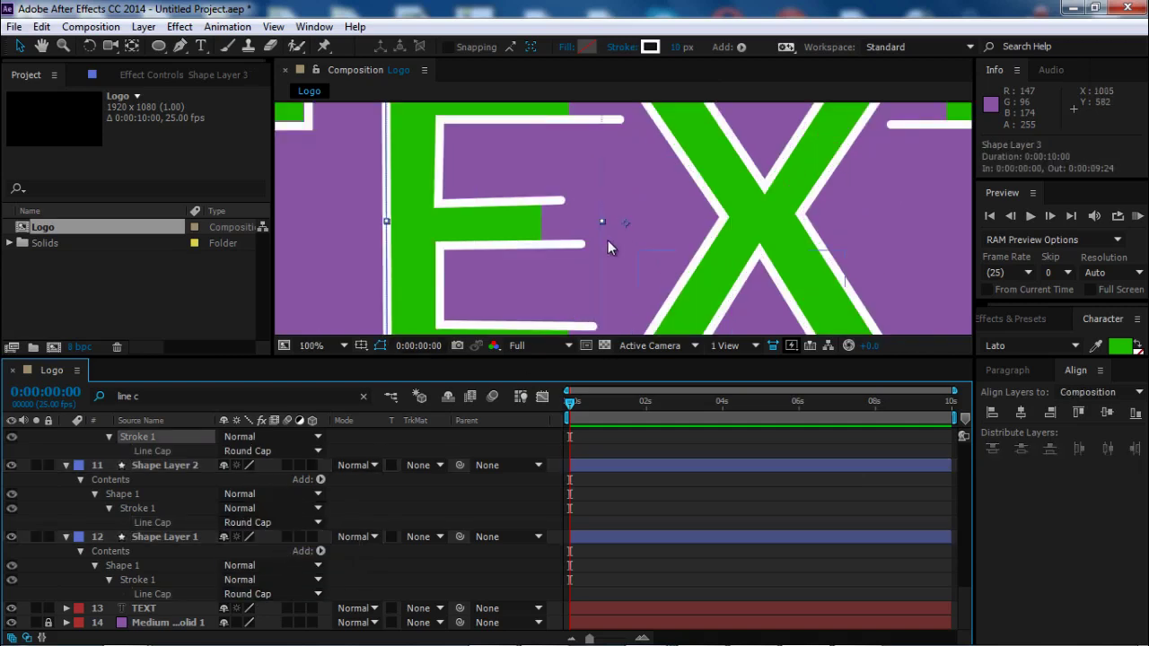
left_click(185, 450)
key("ctrl+a")
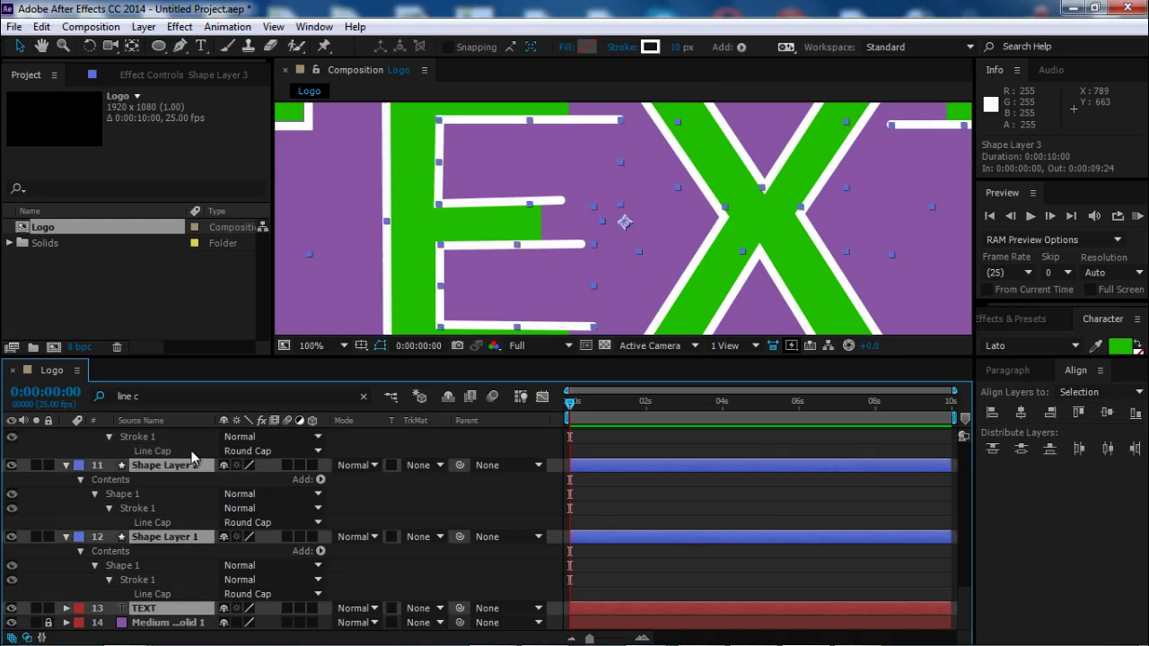
key("Escape")
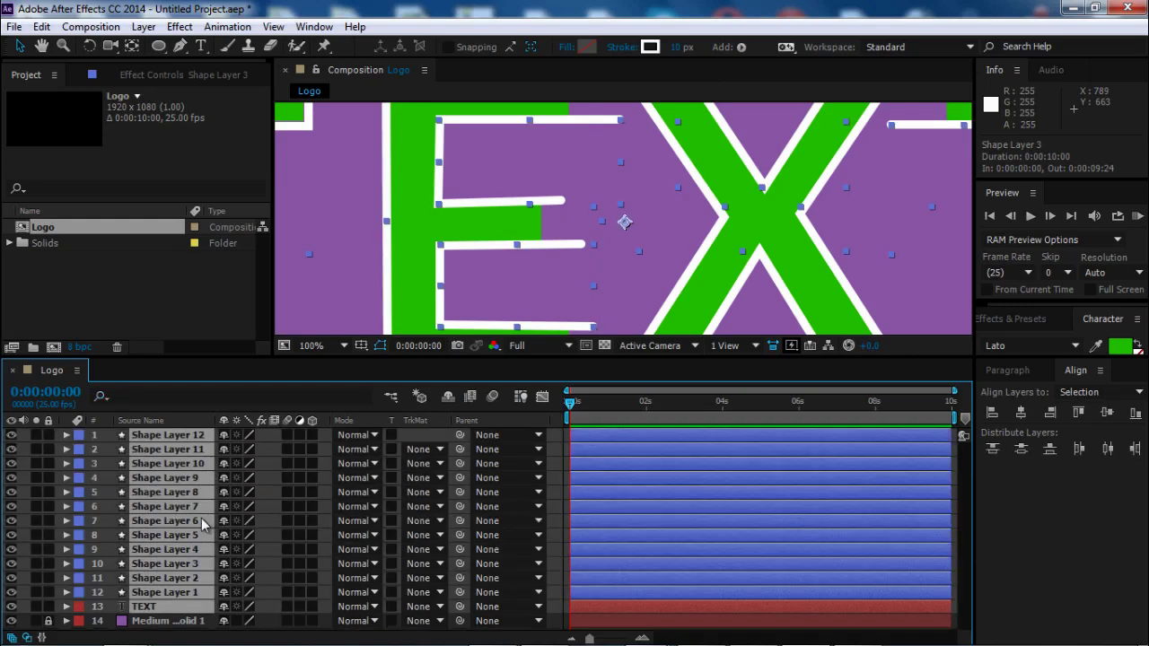
left_click(156, 608, "ctrl")
left_click(160, 594, "ctrl")
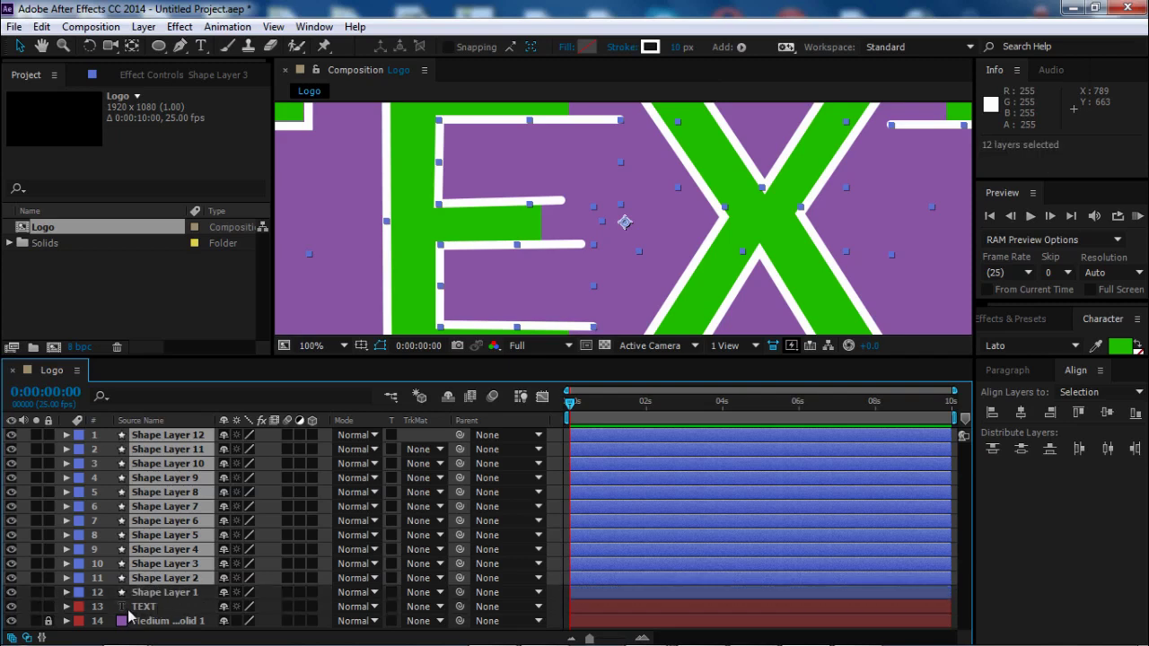
left_click(224, 436)
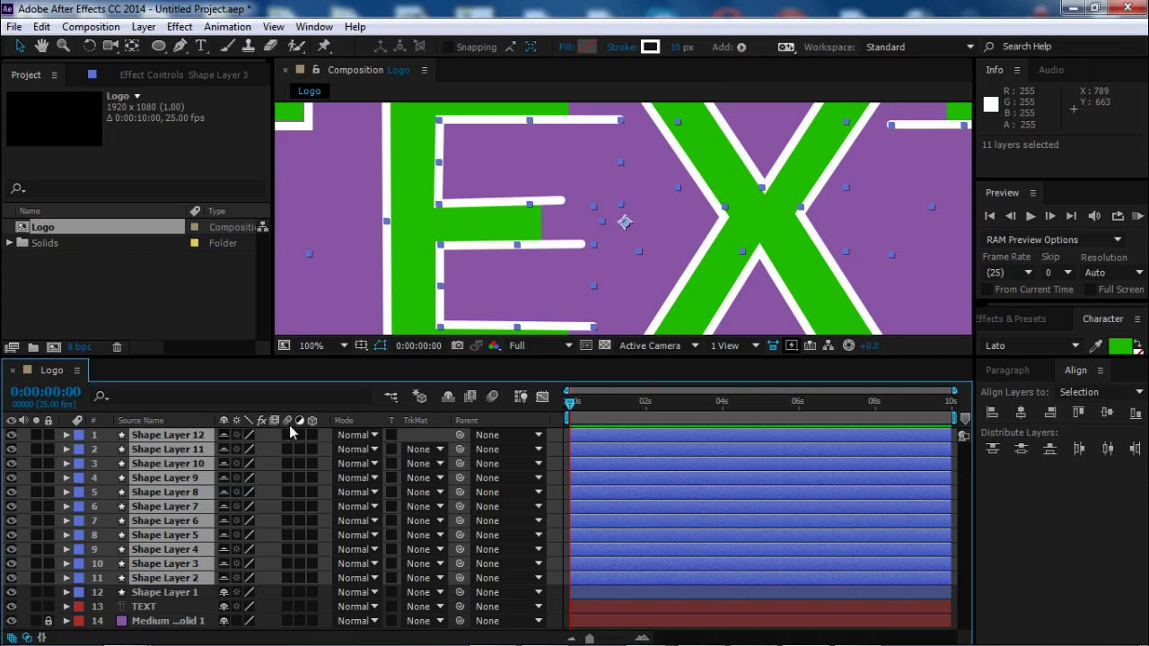
Hide the shy layers, lock the background solid, expand Shape Layer 1 and zoom out.
left_click(448, 396)
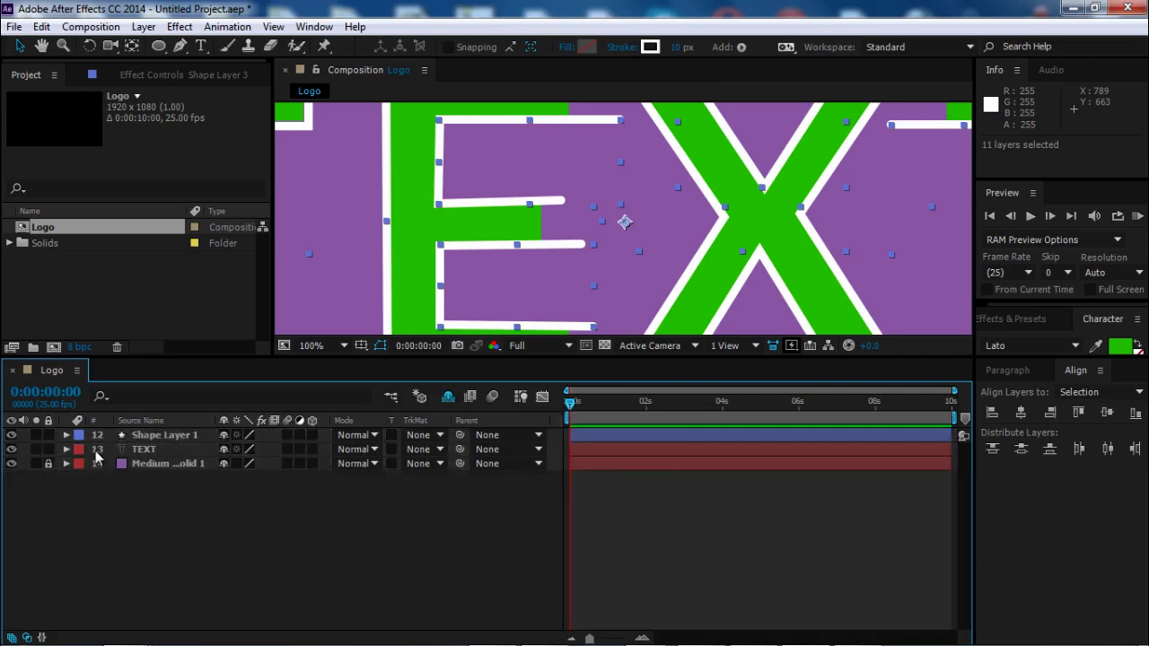
left_click(47, 463)
left_click(67, 435)
key("comma")
key("comma")
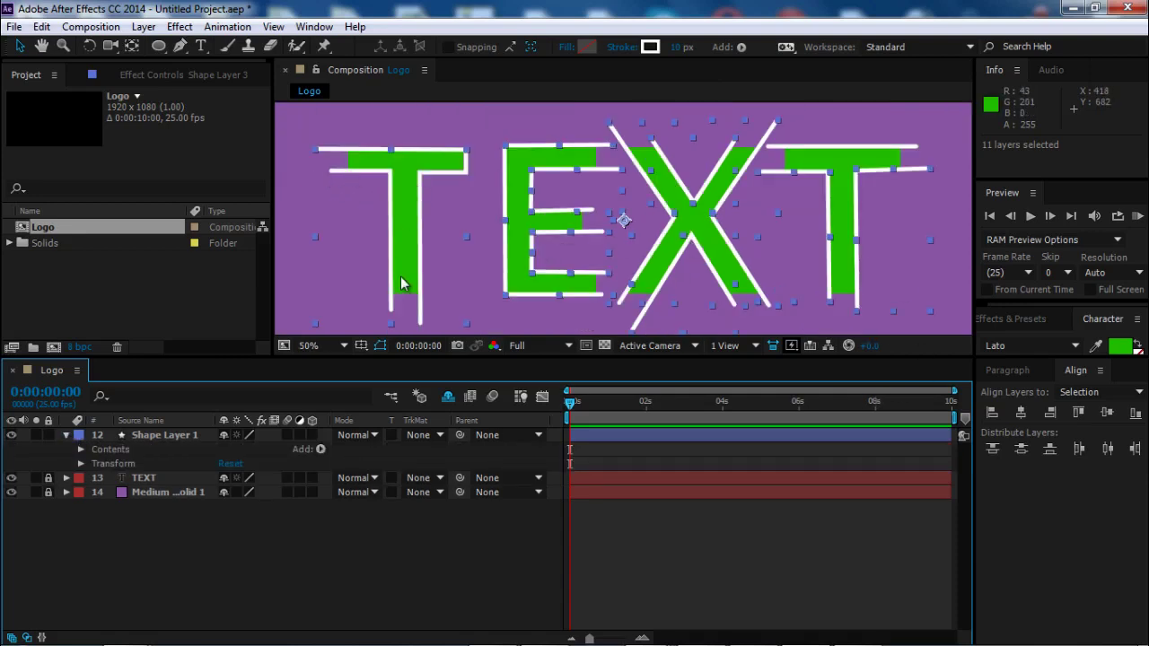
Add Trim Paths 1 to Shape Layer 1 and keyframe Start 0% and End 100% at 0:00:02:12.
left_click(320, 449)
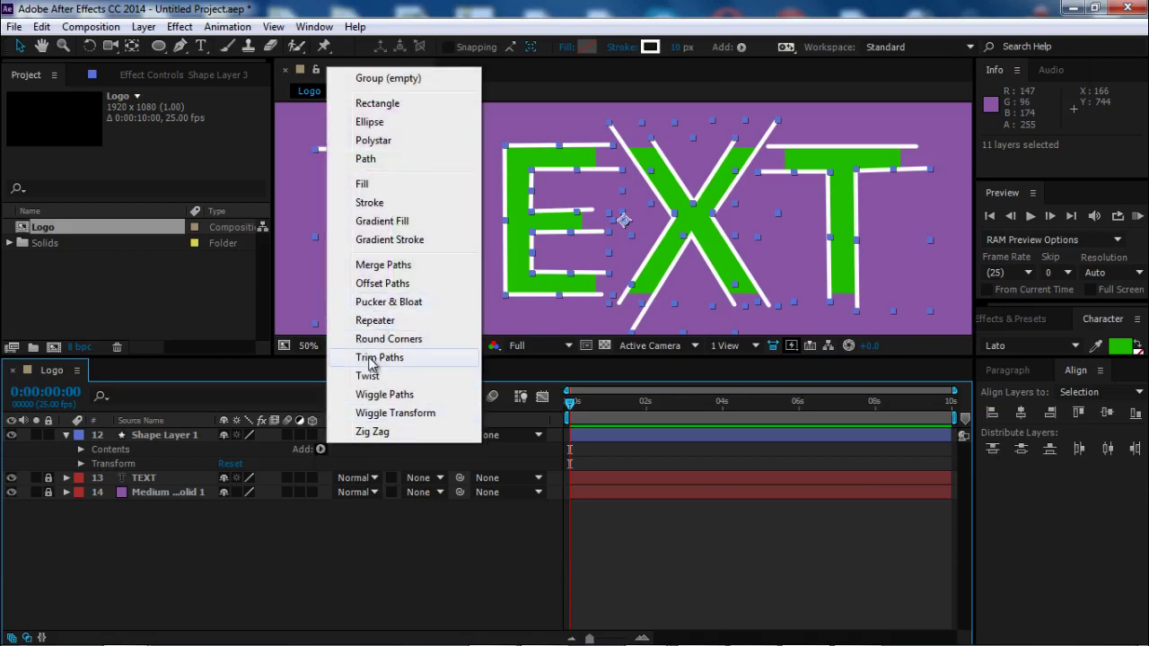
left_click(378, 358)
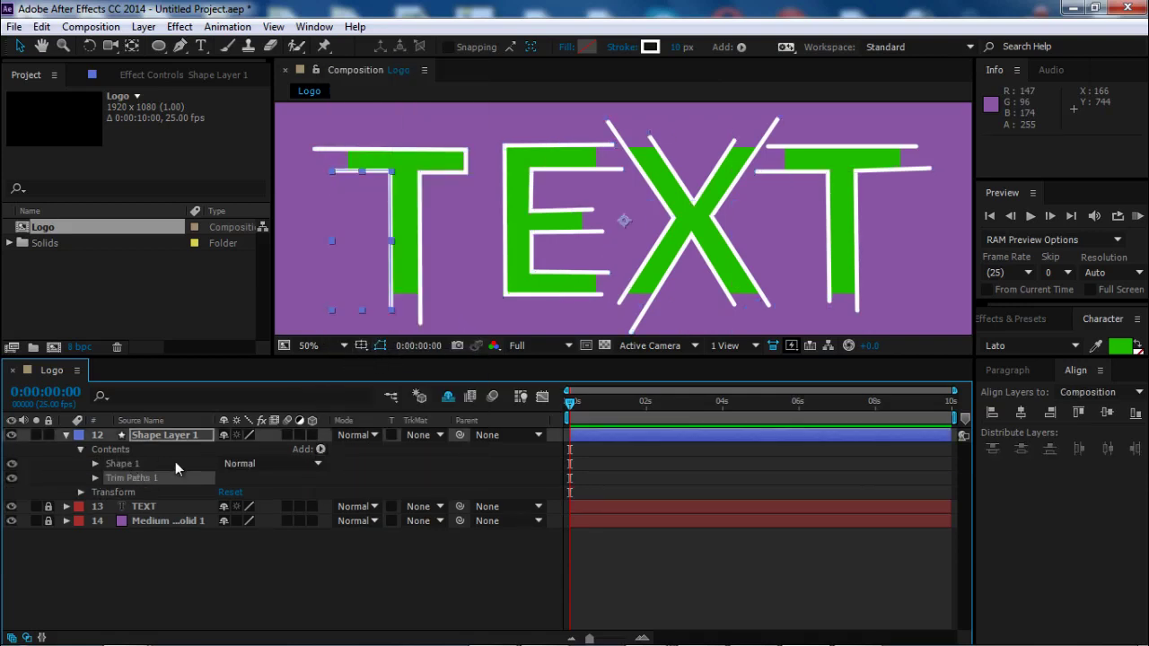
left_click(664, 400)
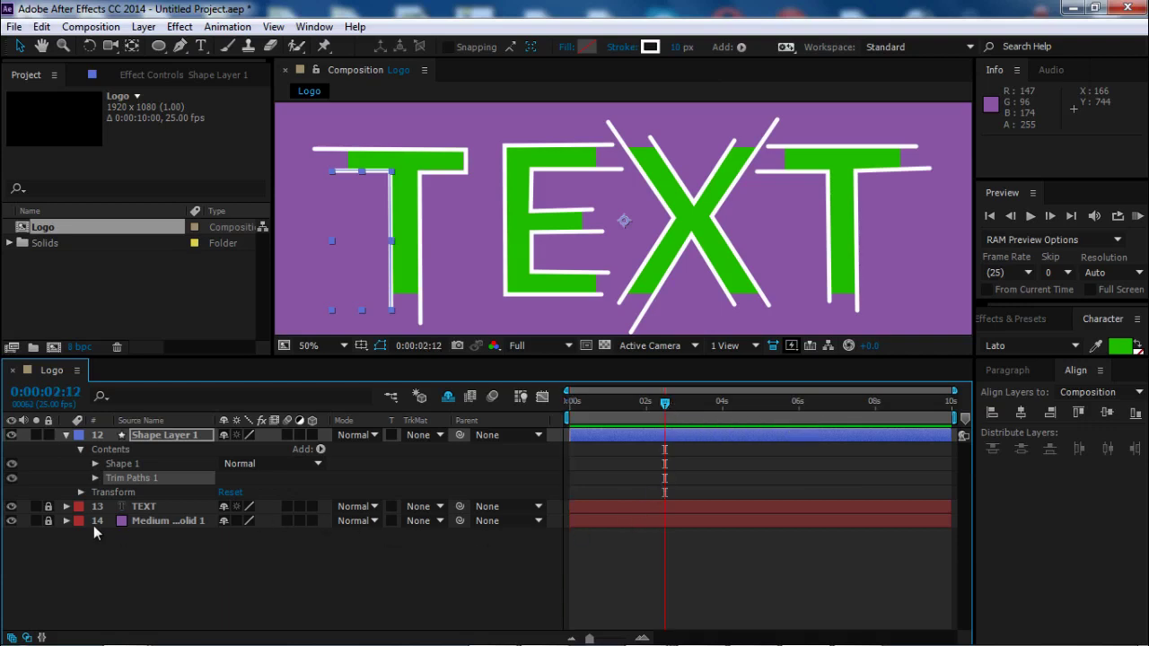
left_click(96, 478)
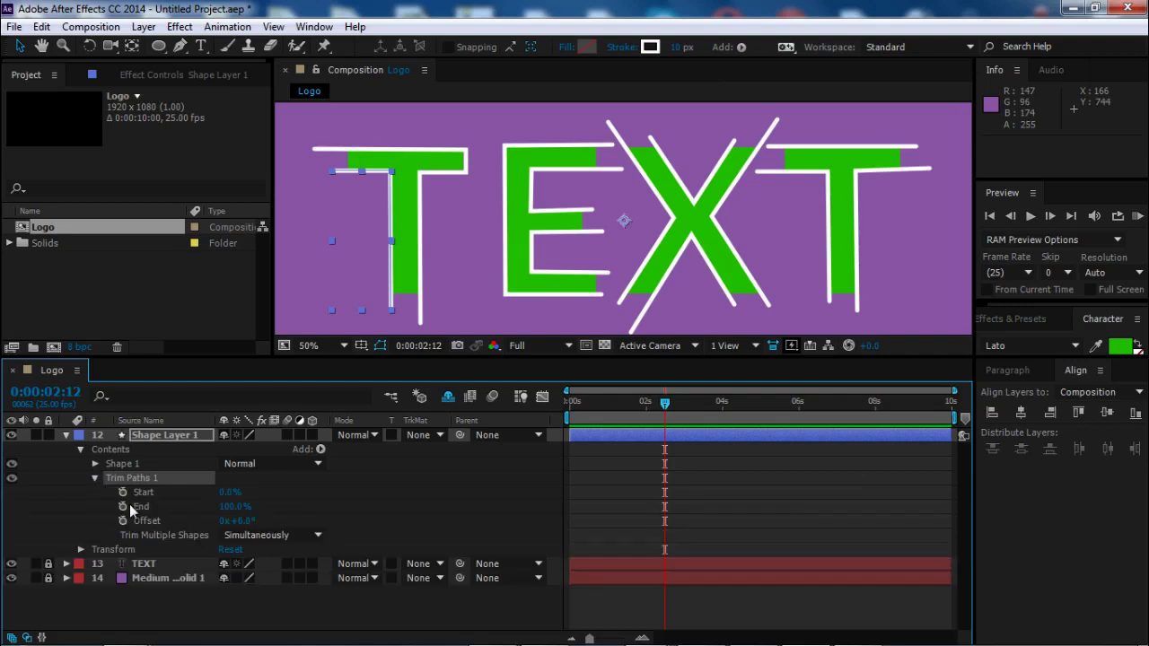
left_click(124, 491)
left_click(123, 507)
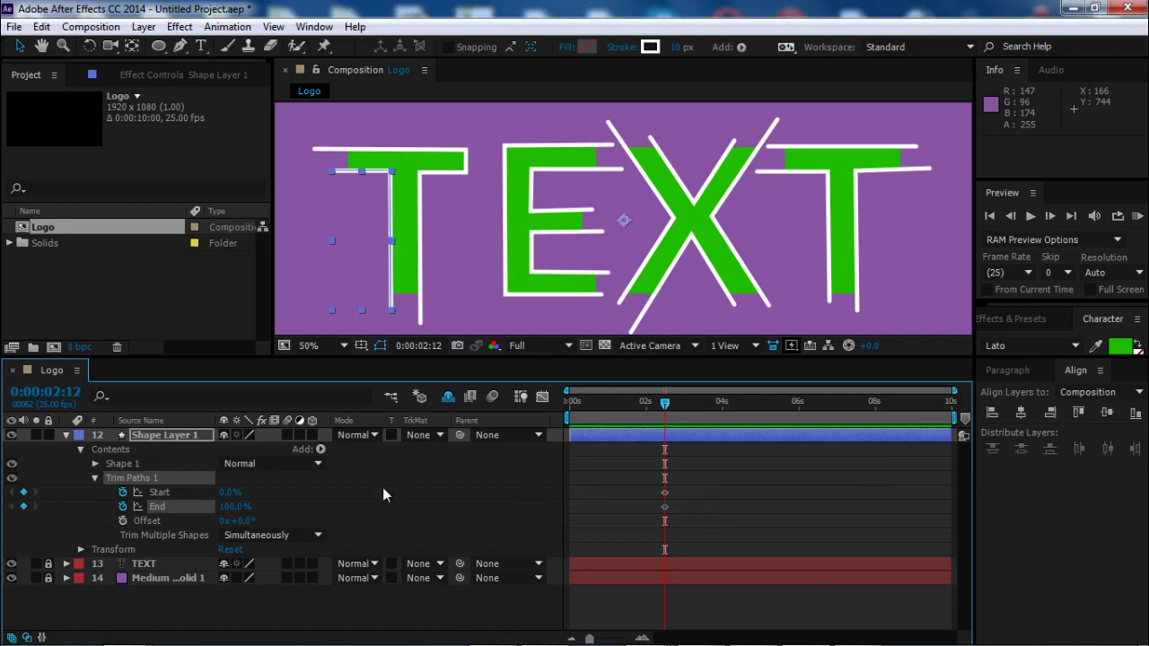
Key Trim Paths End to 0% at 0:00:00:12 and Start to about 5% at 0:00:02:12.
key("u")
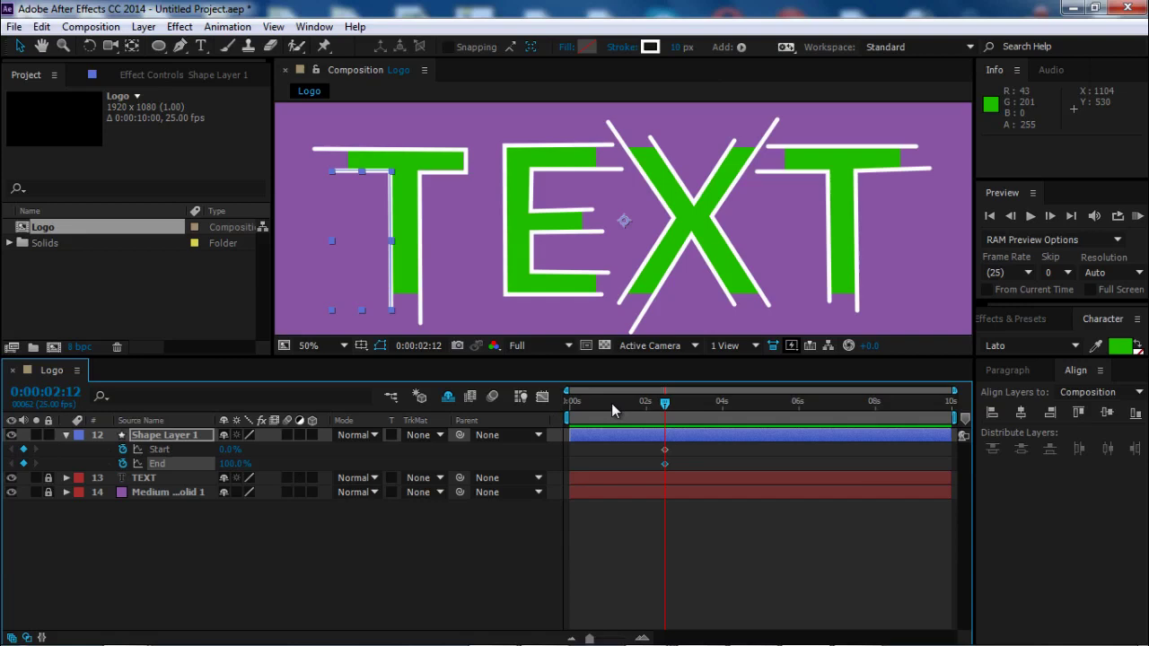
left_click(585, 403)
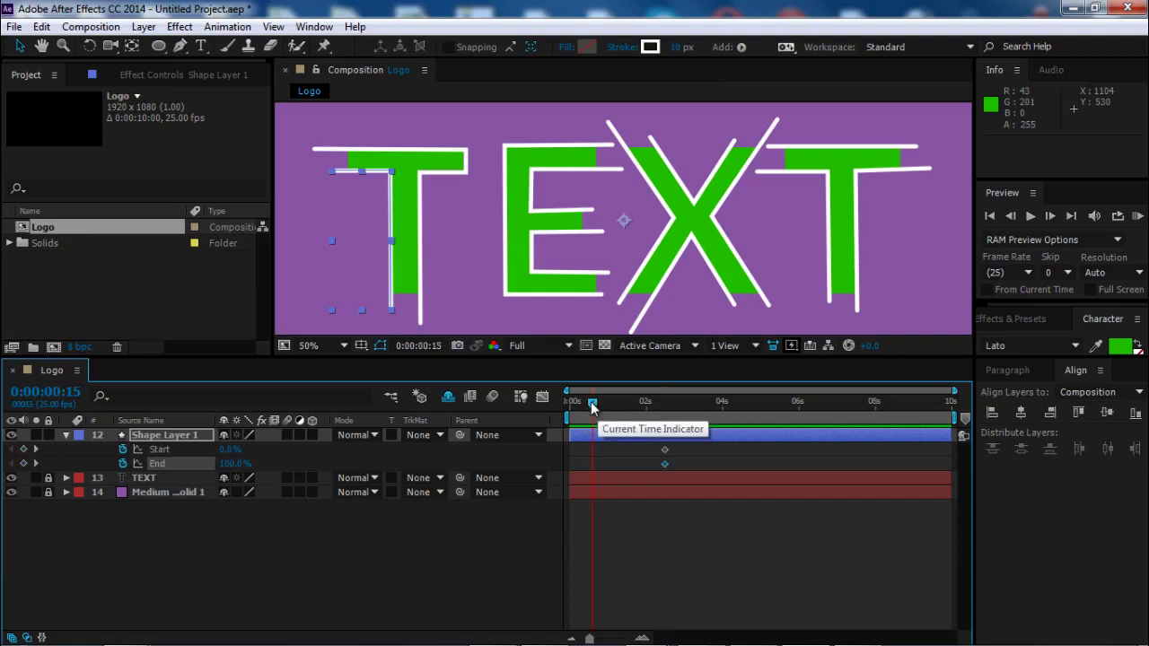
left_click_drag(584, 403, 588, 403)
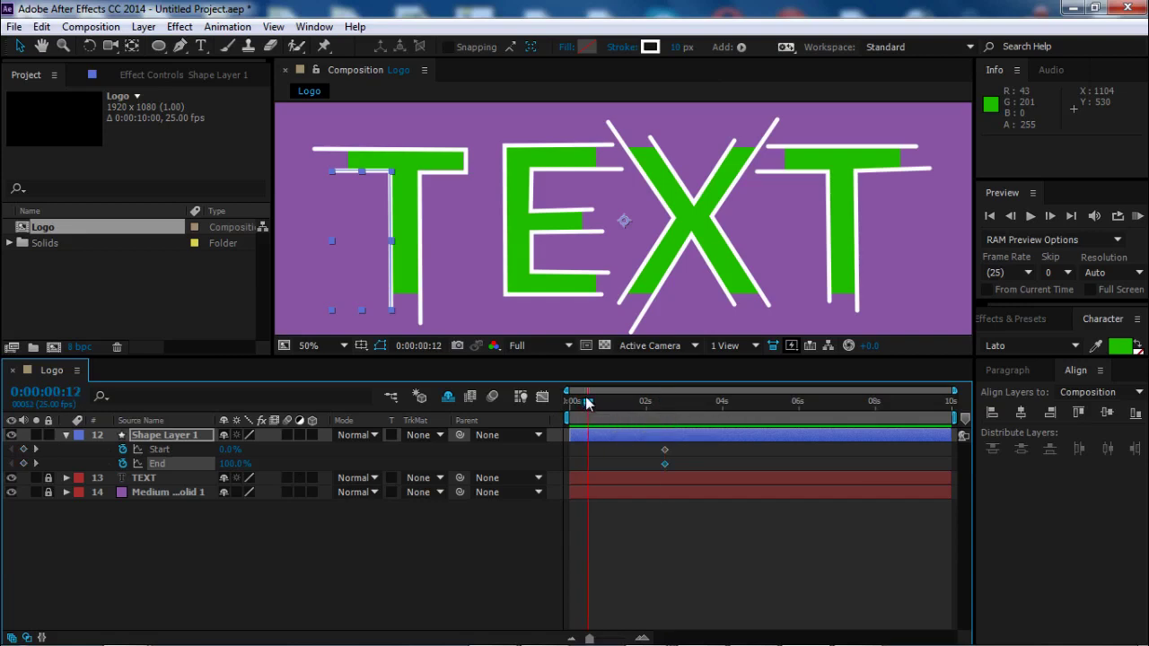
left_click_drag(224, 463, 104, 466)
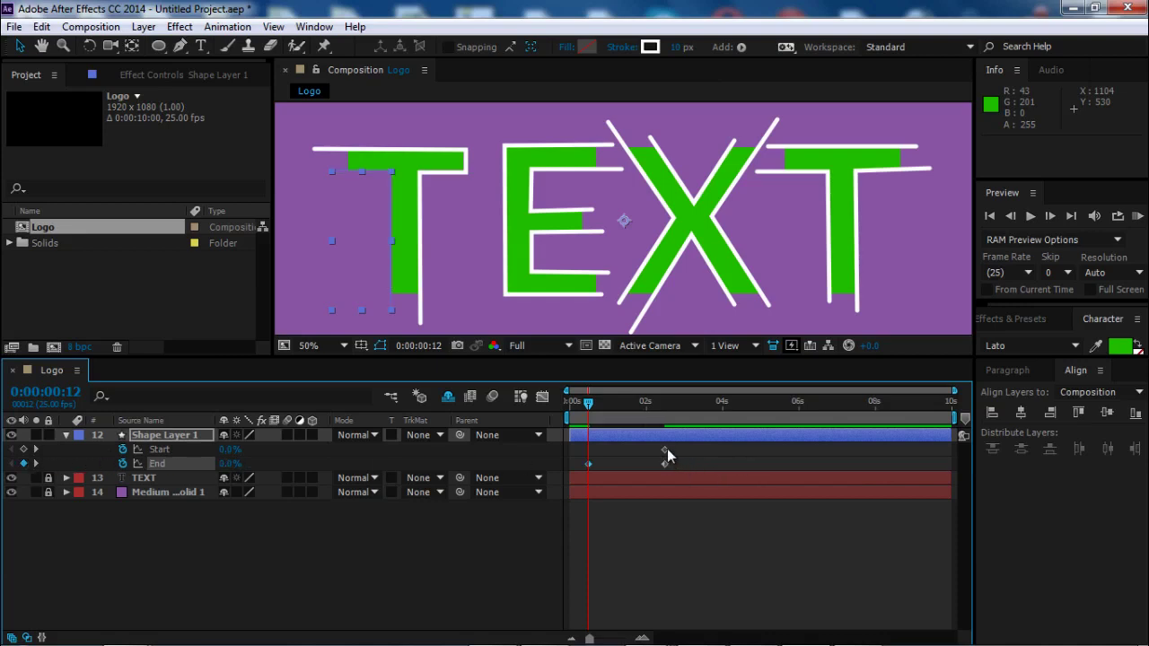
left_click(665, 405)
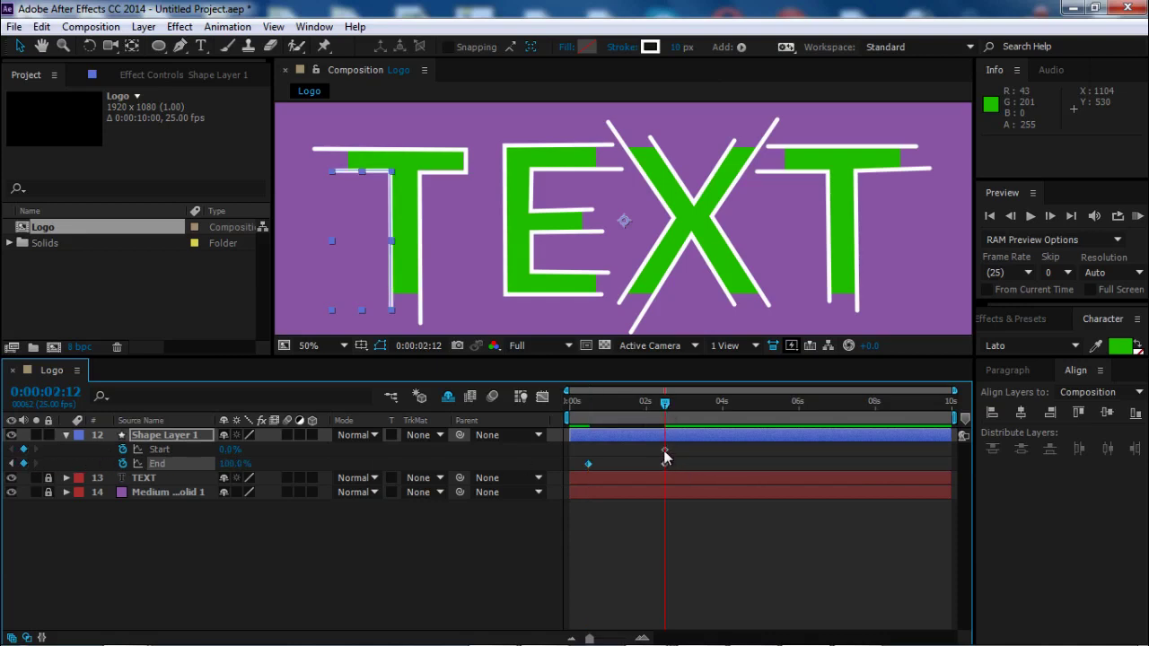
left_click(663, 450)
left_click(228, 448)
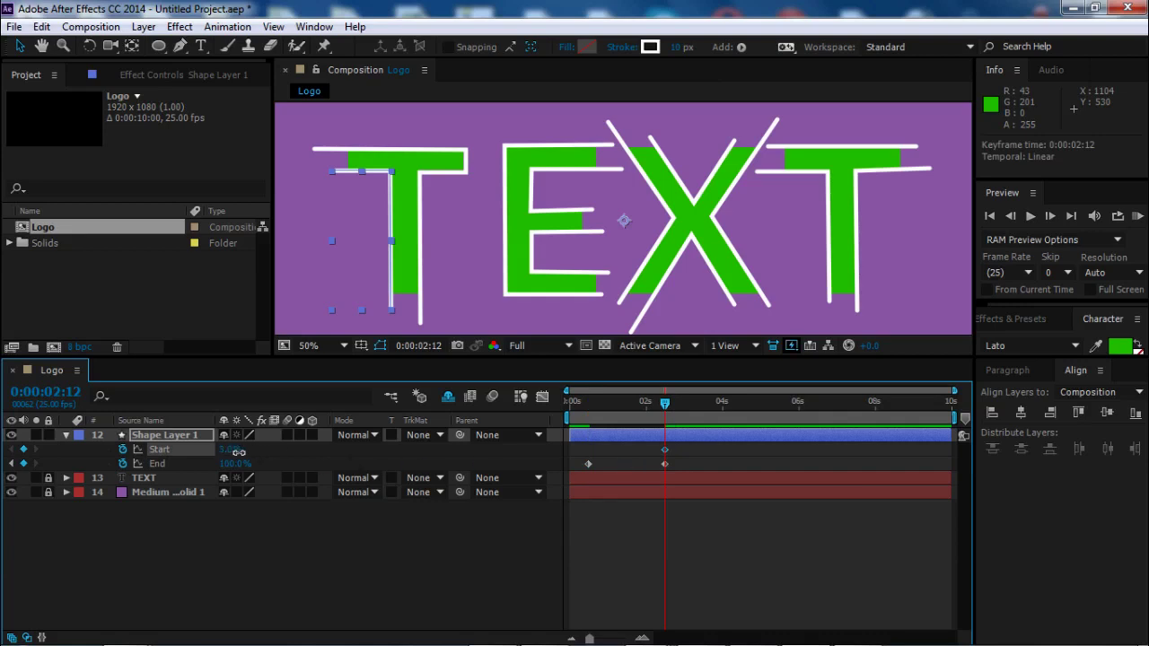
left_click_drag(239, 452, 240, 452)
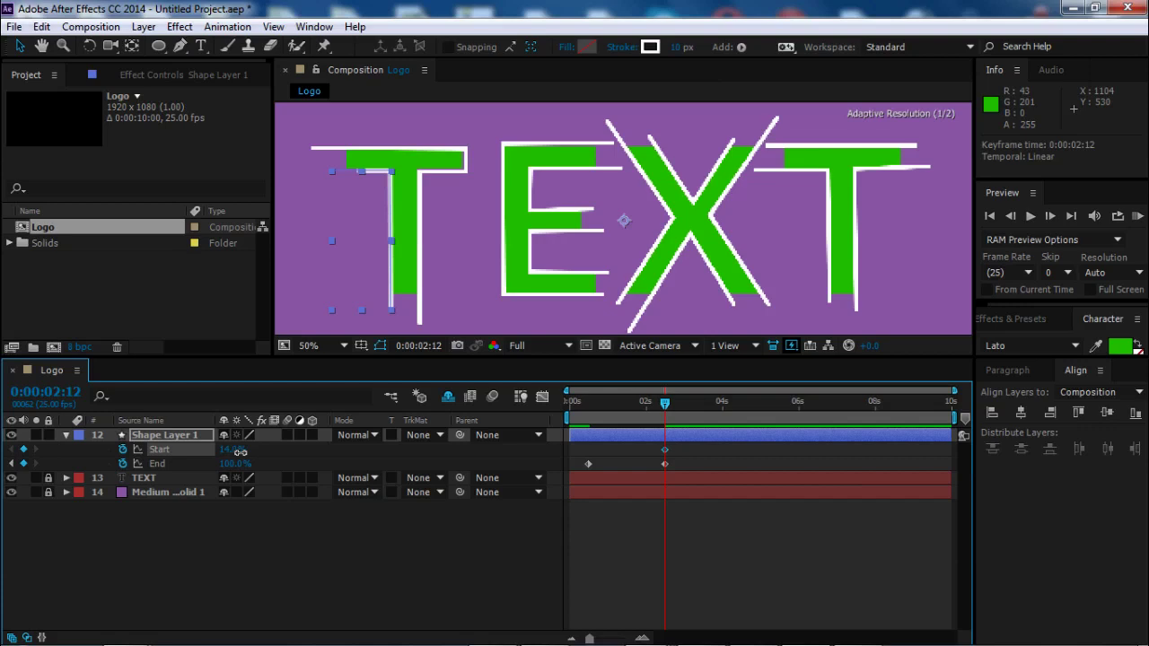
left_click_drag(238, 452, 233, 453)
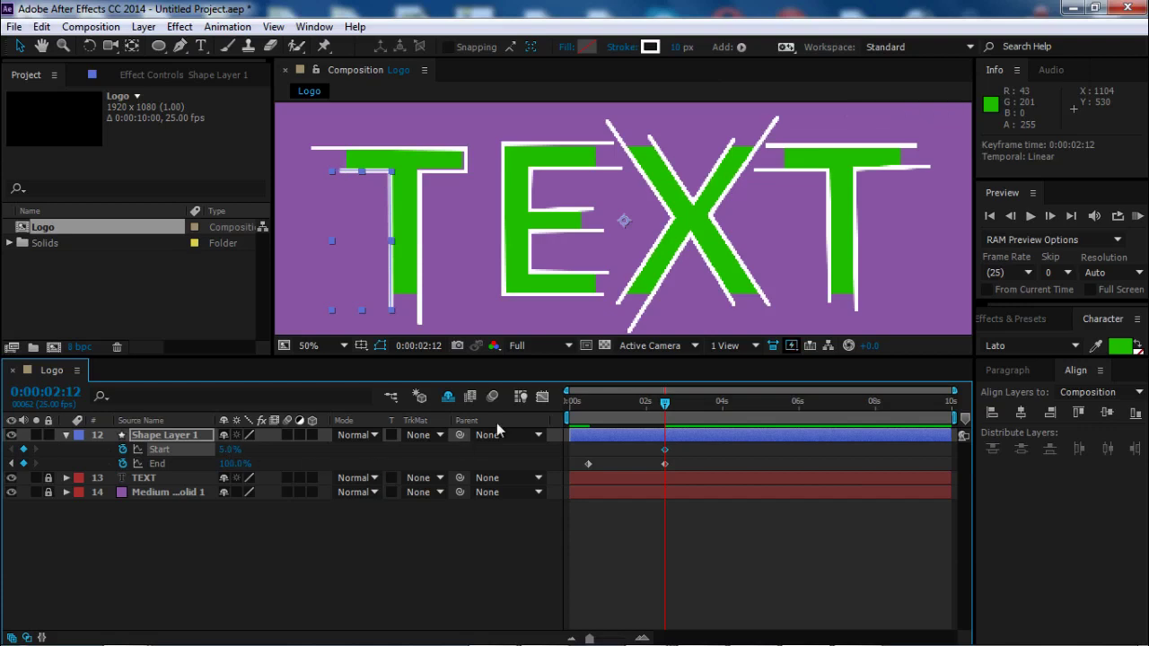
Key Start at 0% just after one second, then Start and End at 100% at 0:00:06:06.
left_click_drag(665, 403, 621, 406)
left_click_drag(229, 449, 203, 449)
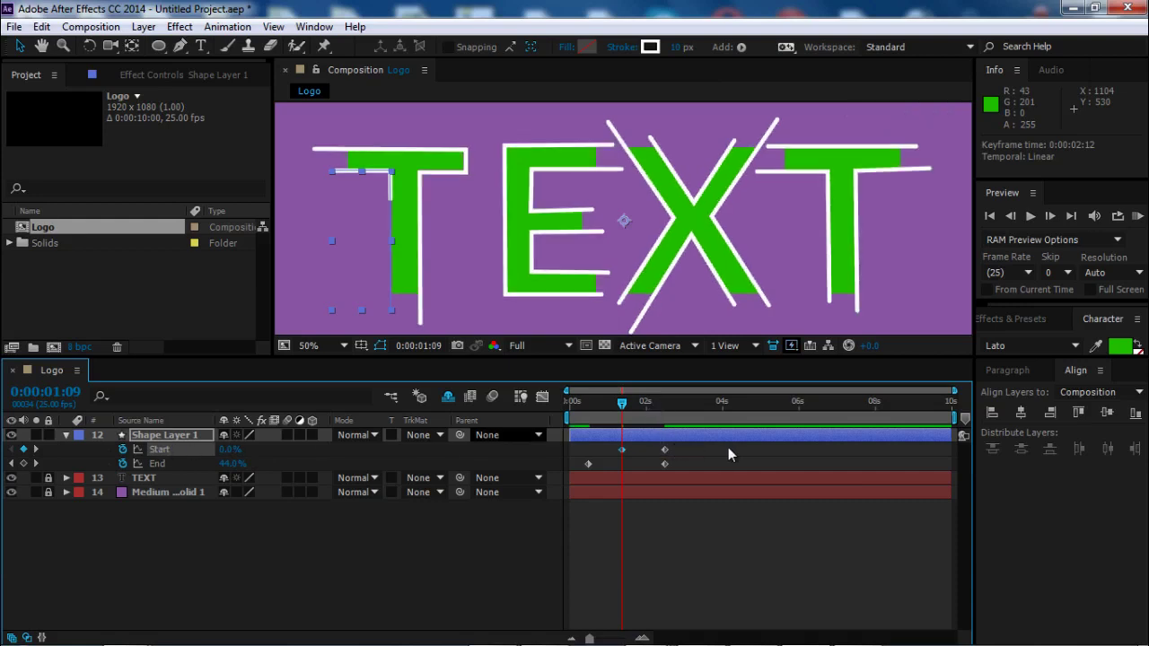
left_click(808, 405)
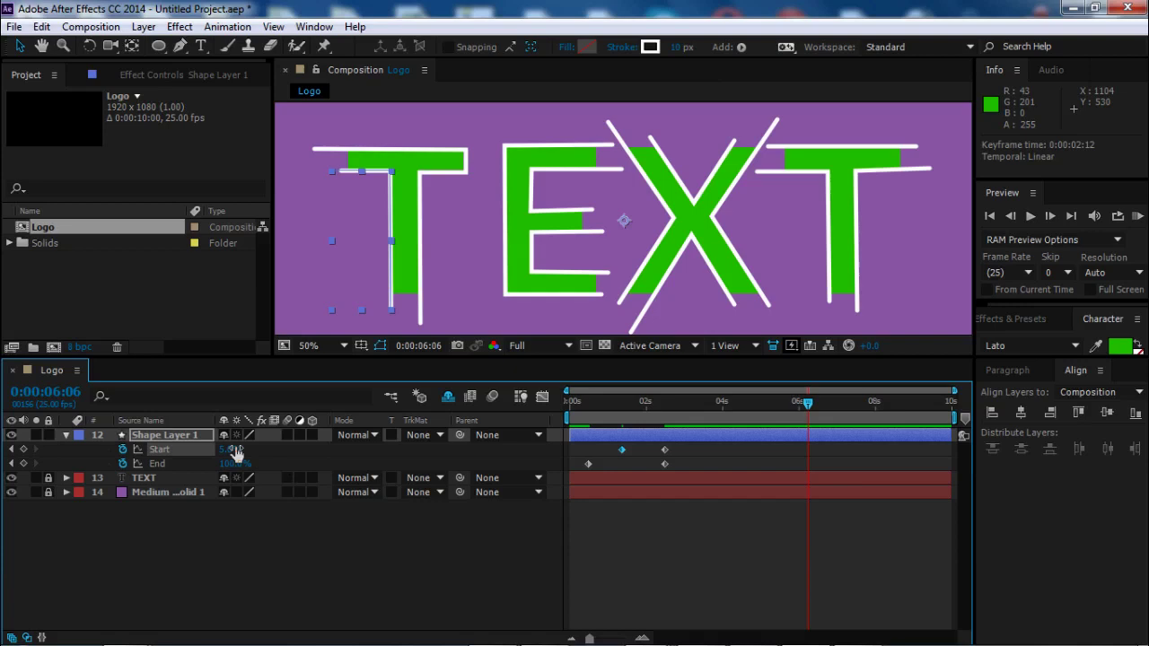
left_click_drag(281, 447, 467, 447)
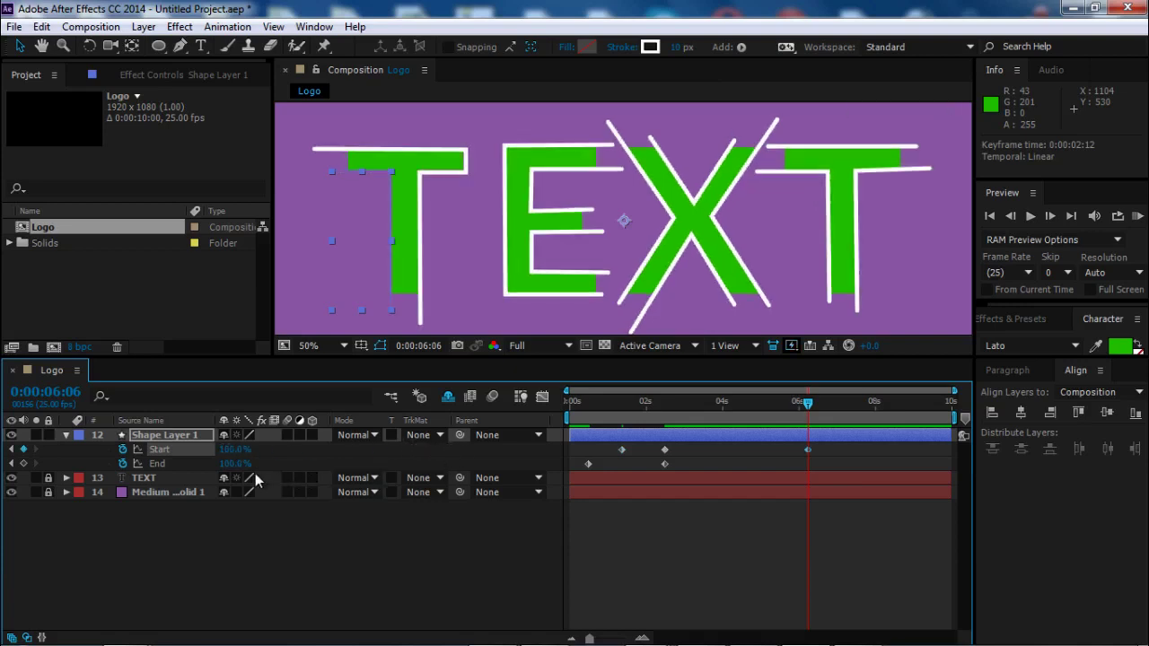
left_click_drag(229, 466, 453, 474)
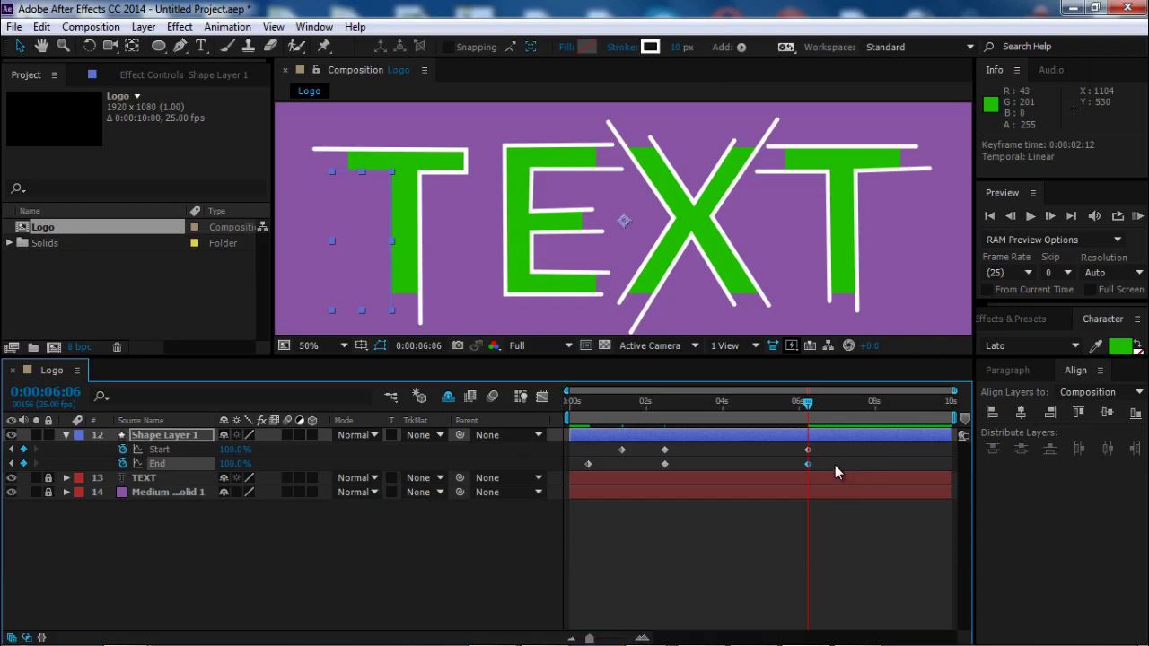
Apply Easy Ease to all the Start and End keyframes.
left_click_drag(831, 462, 550, 442)
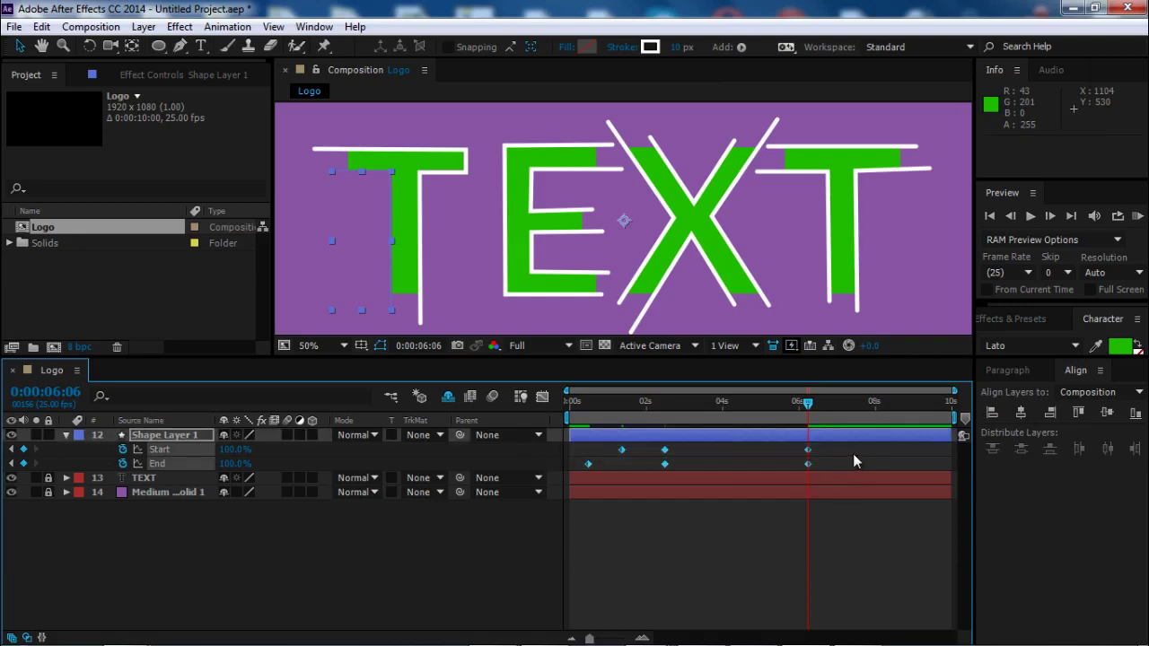
mouse_move(851, 459)
left_mouse_down()
mouse_move(548, 459)
mouse_move(583, 443)
mouse_move(745, 470)
mouse_move(844, 470)
left_mouse_up()
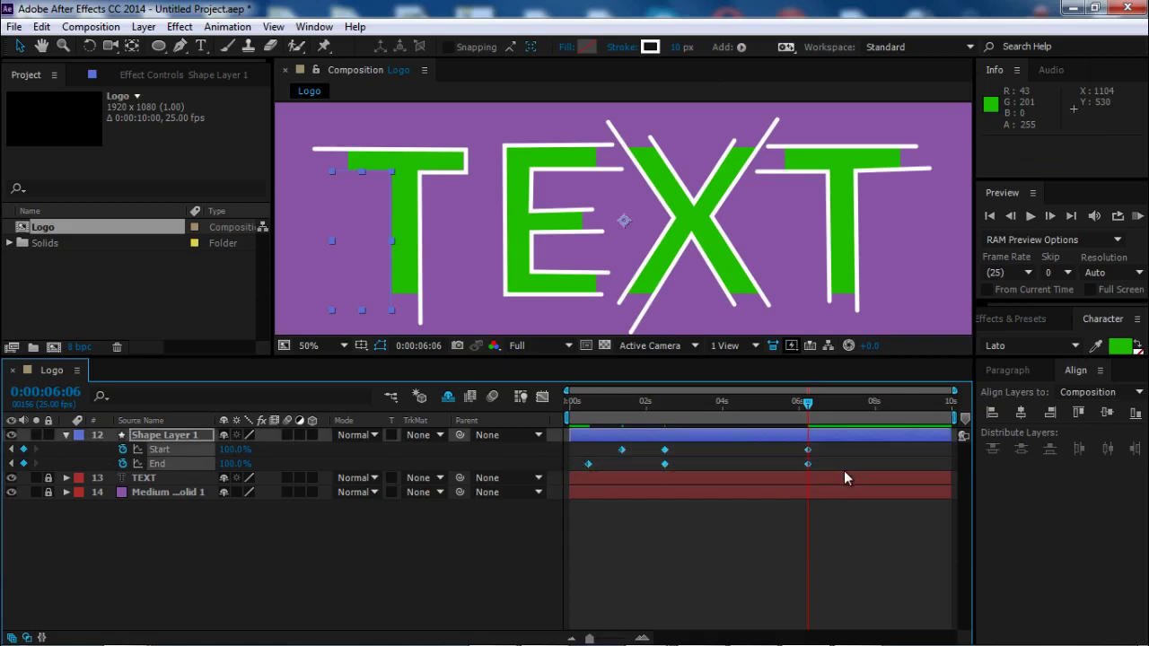
right_click(664, 458)
mouse_move(733, 436)
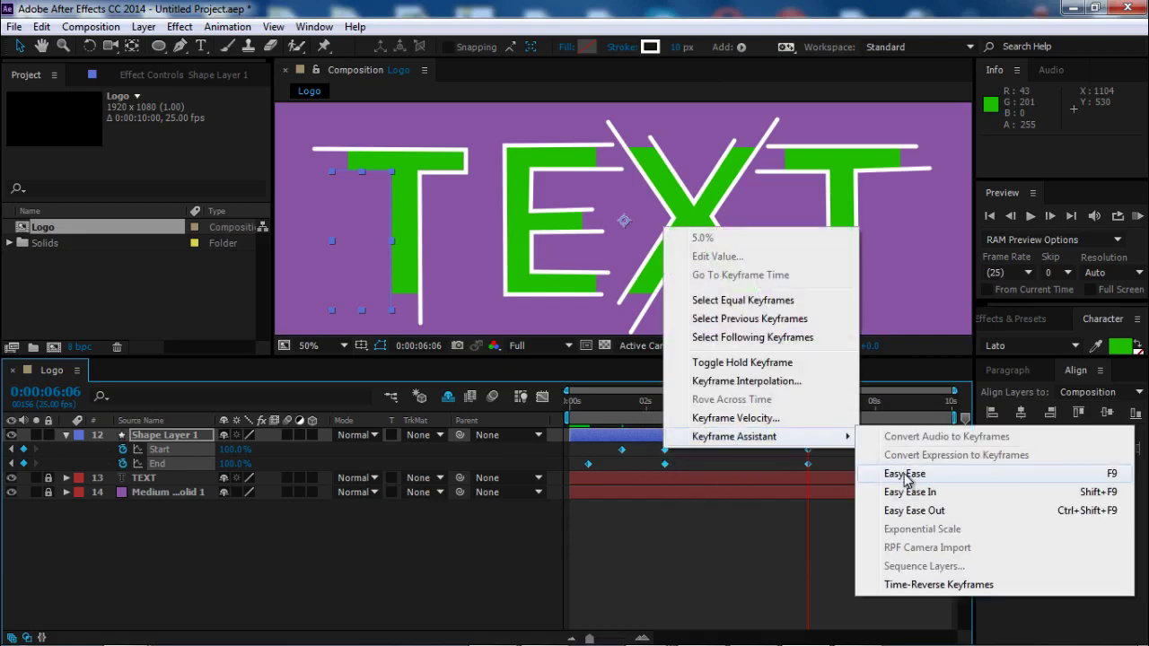
left_click(905, 475)
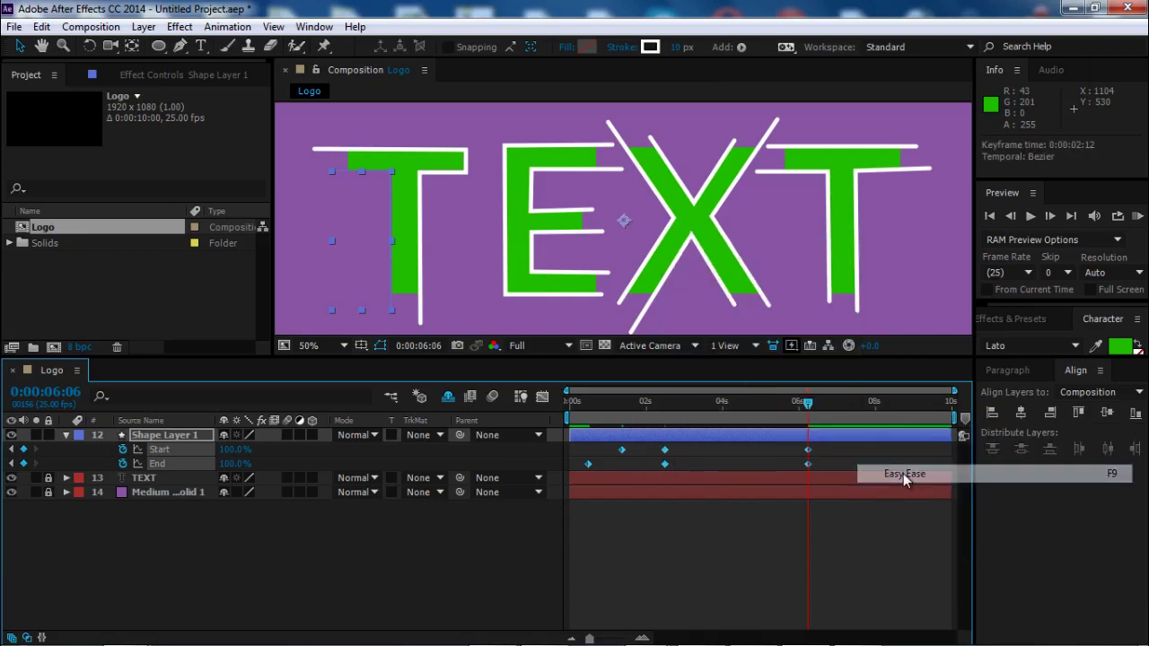
In the speed graph, stretch the End and Start easing influences into sharp peaks, then RAM preview.
left_click(542, 398)
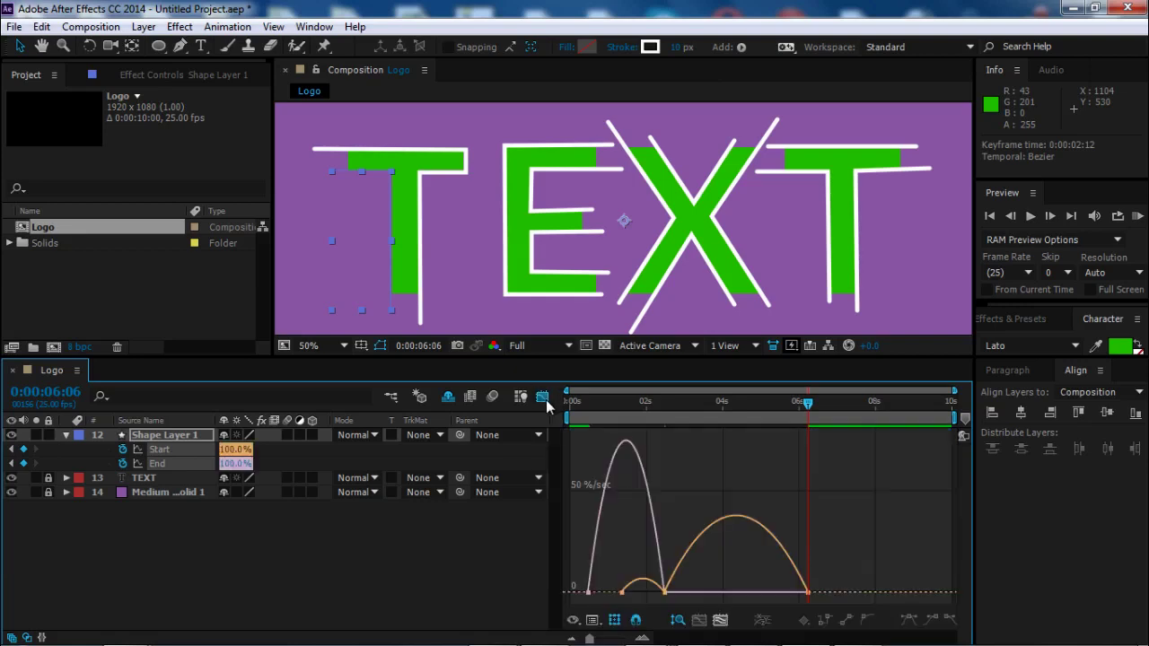
left_click(723, 624)
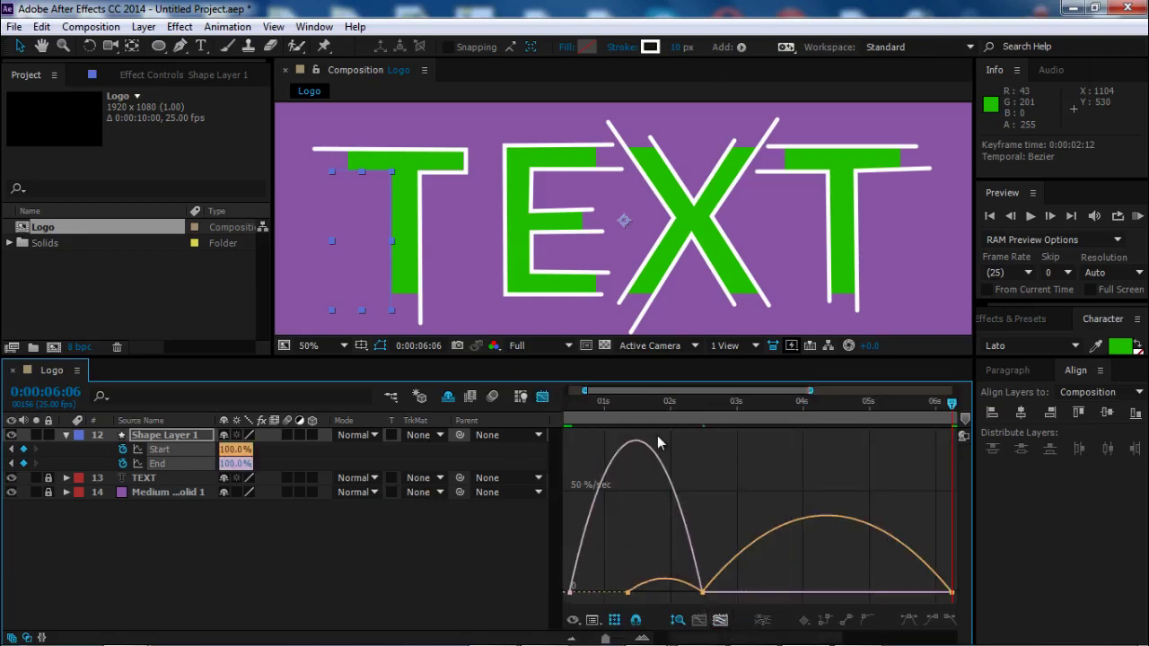
left_click(570, 593)
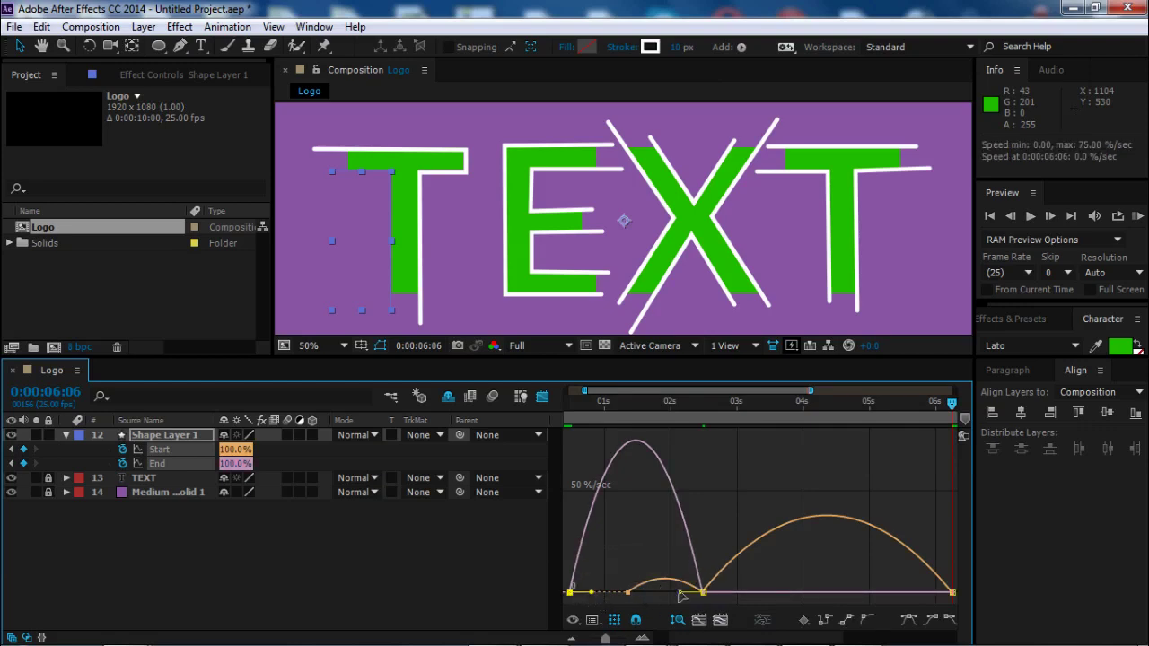
left_click_drag(679, 595, 628, 611)
left_click(952, 590)
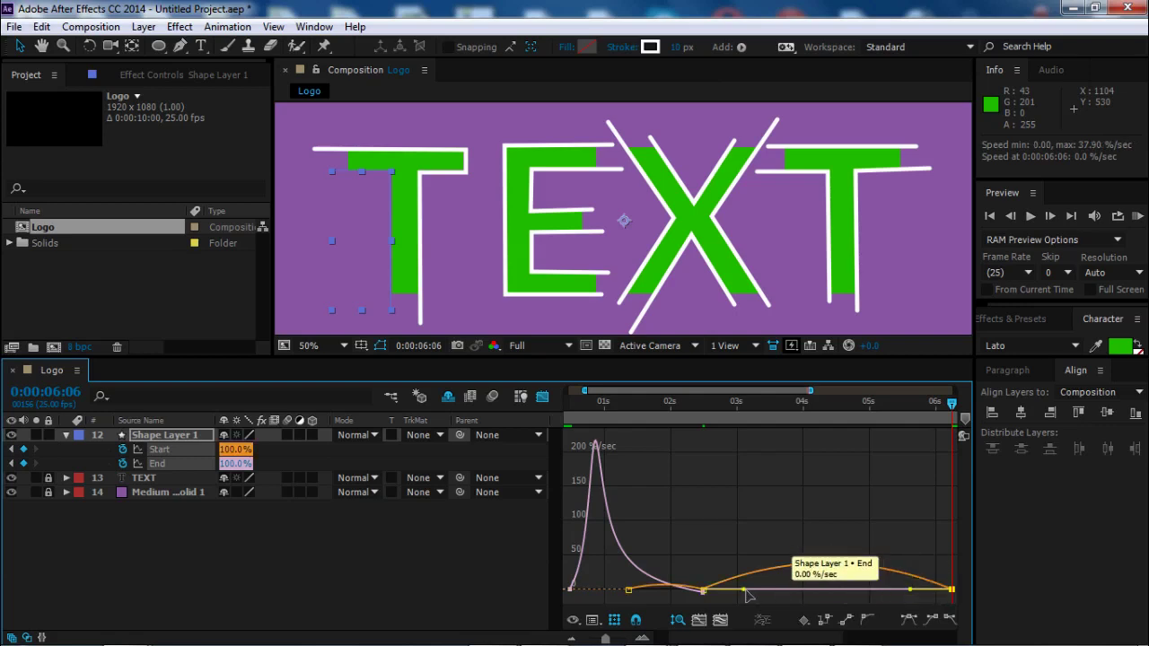
left_click_drag(744, 590, 857, 594)
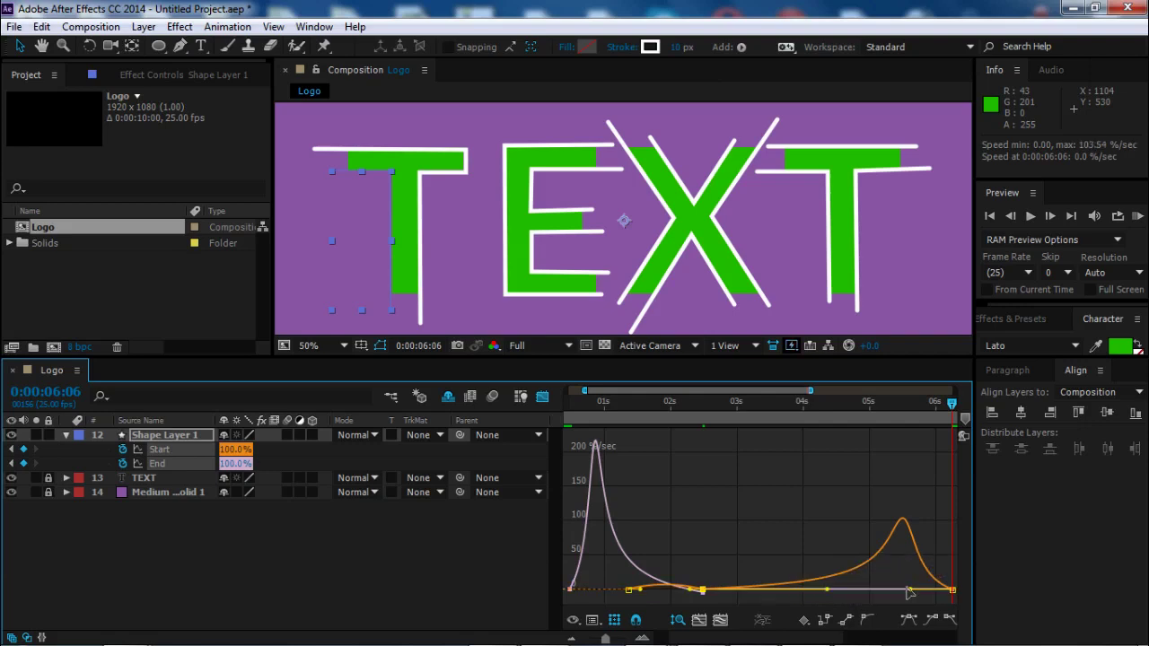
left_click_drag(911, 594, 917, 594)
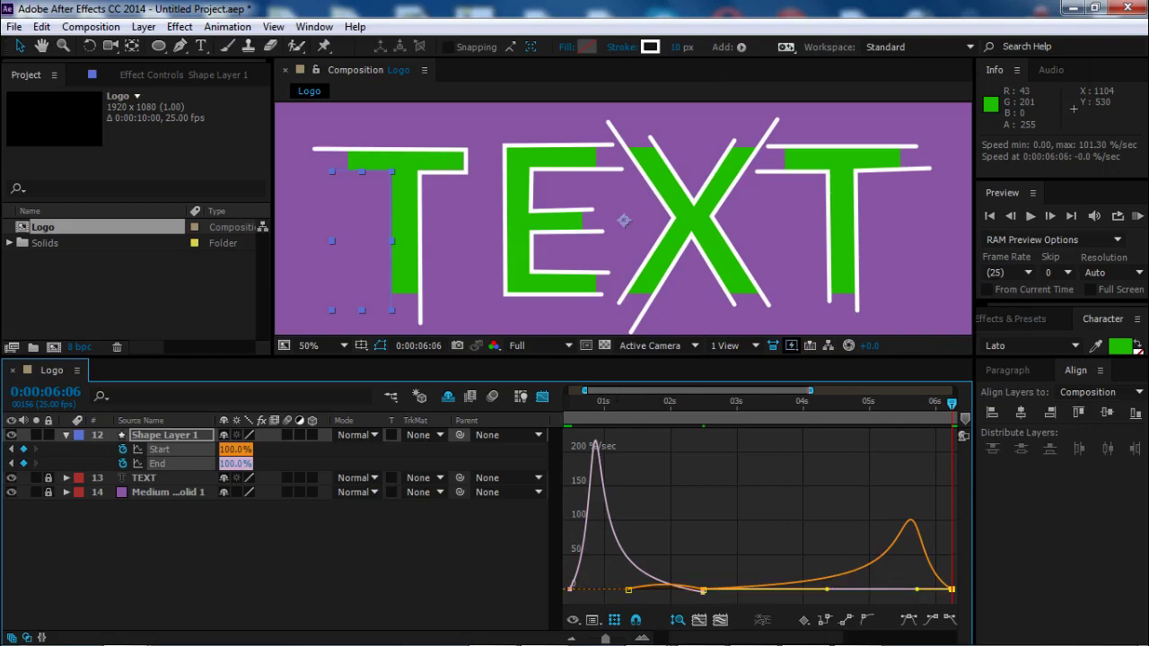
left_click(1136, 217)
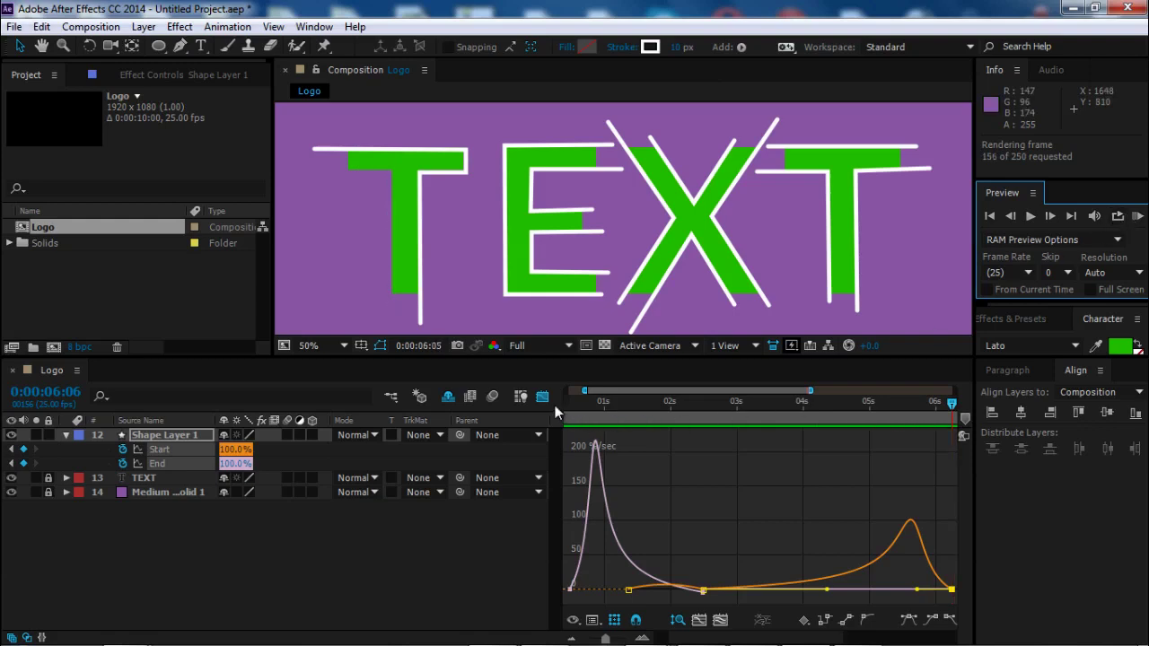
key("space")
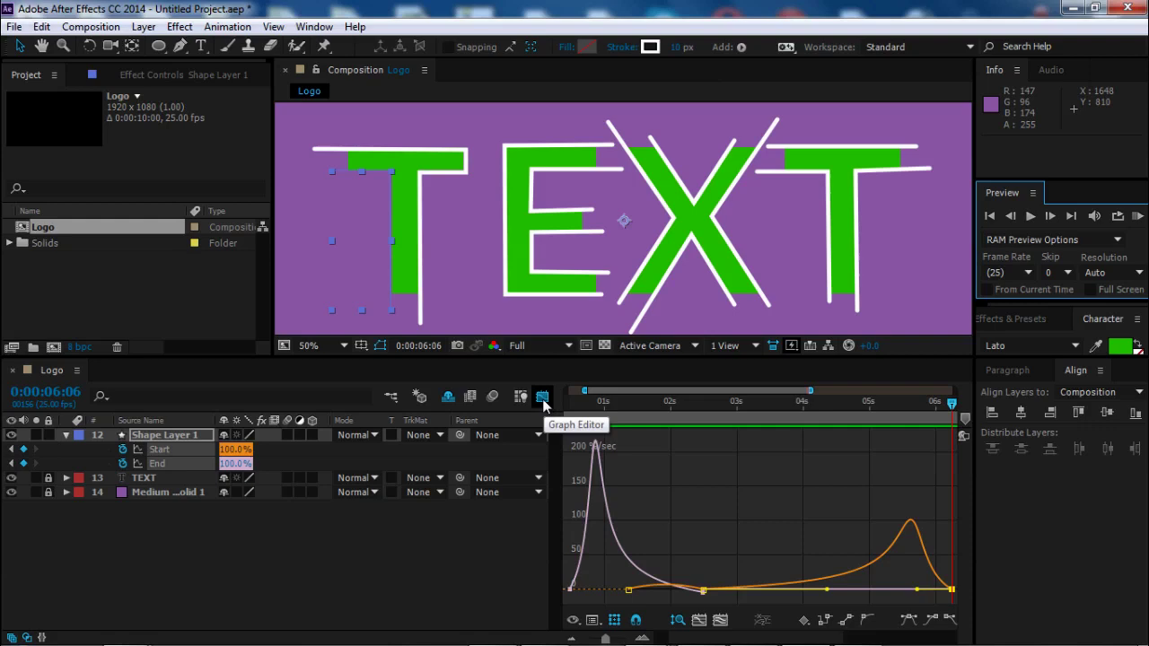
Back in the keyframe view, move the final Start and End keyframes earlier.
left_click(542, 397)
left_click(703, 449)
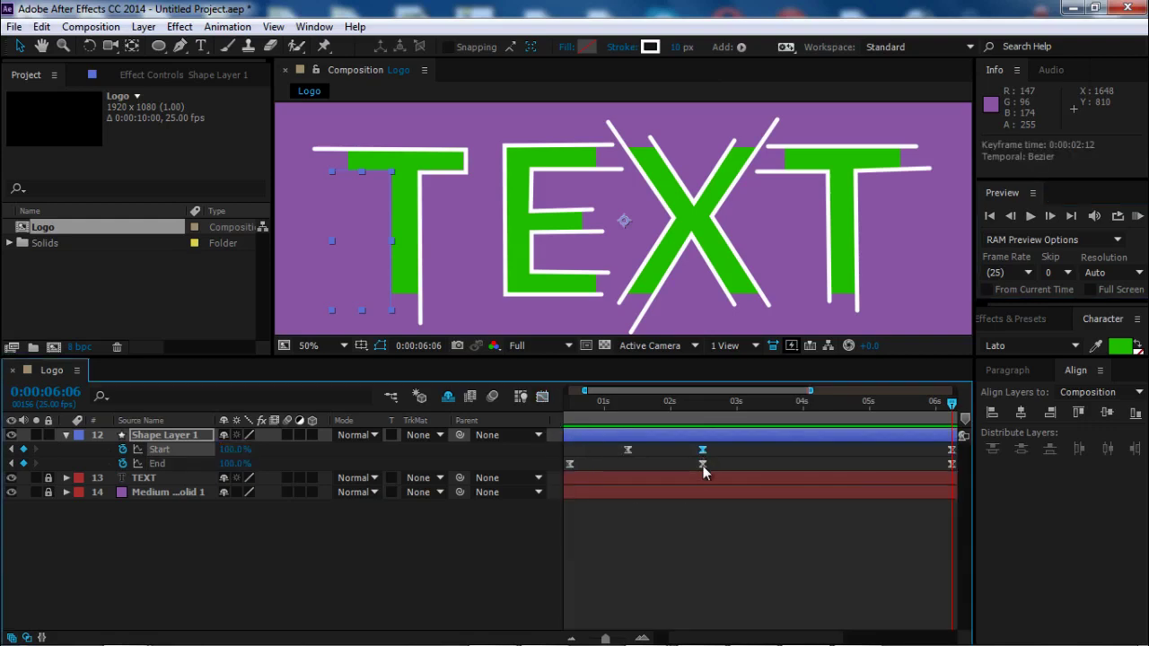
left_click_drag(951, 449, 870, 450)
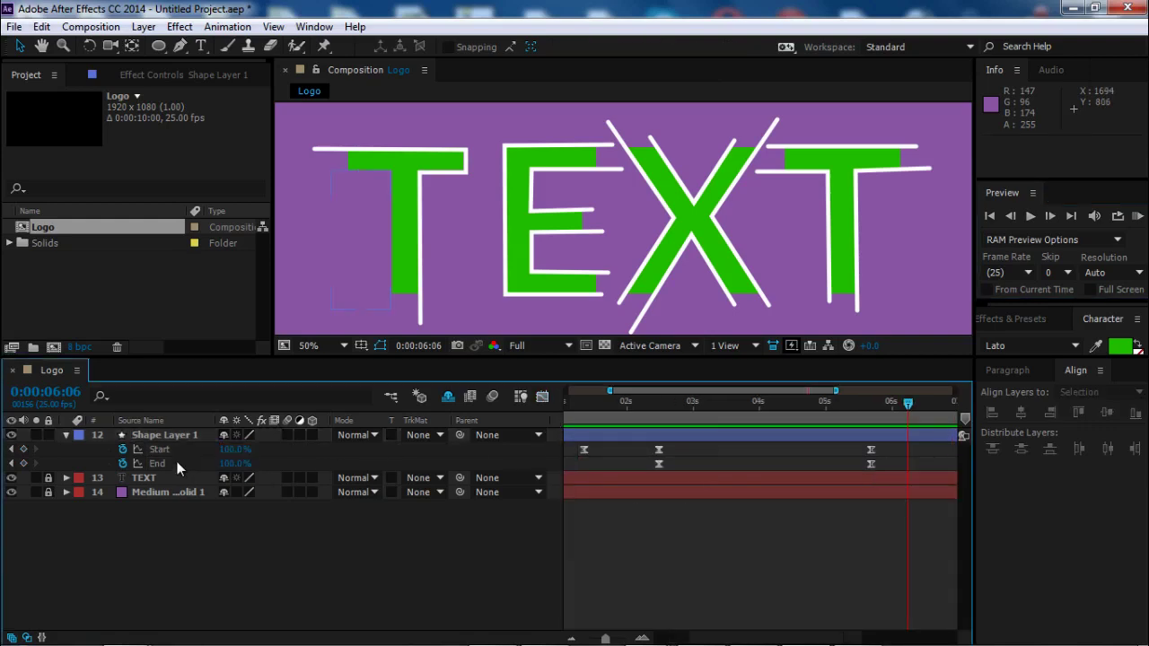
Select Trim Paths 1 and copy its six Start and End keyframes.
left_click(66, 435)
left_click(66, 436)
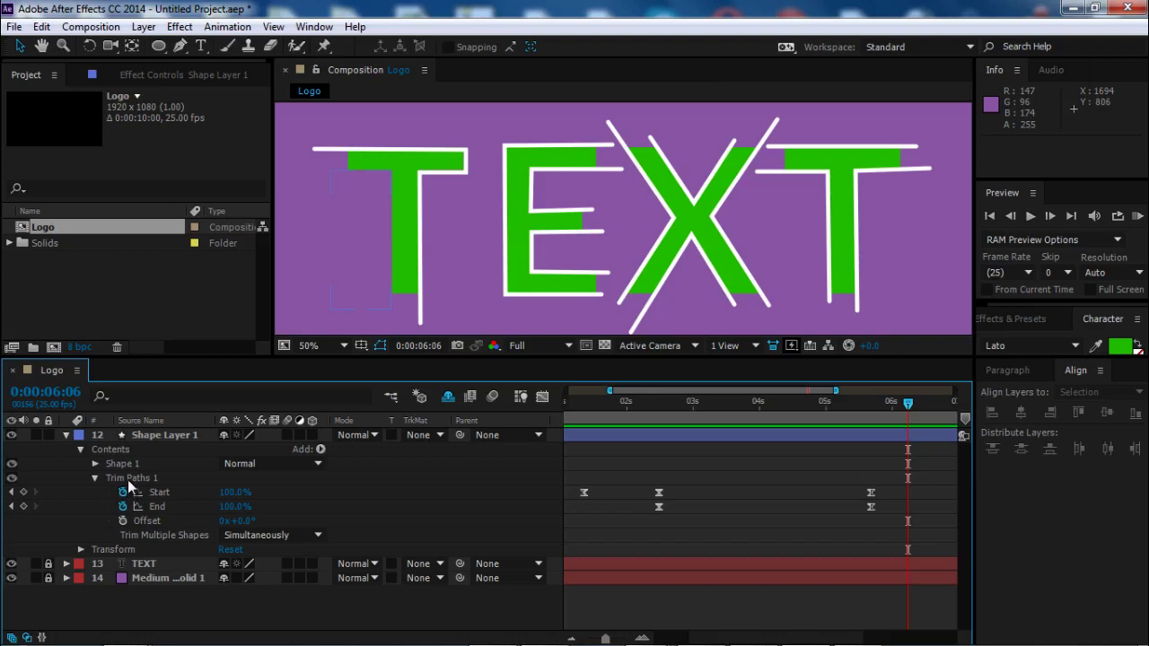
left_click(127, 479)
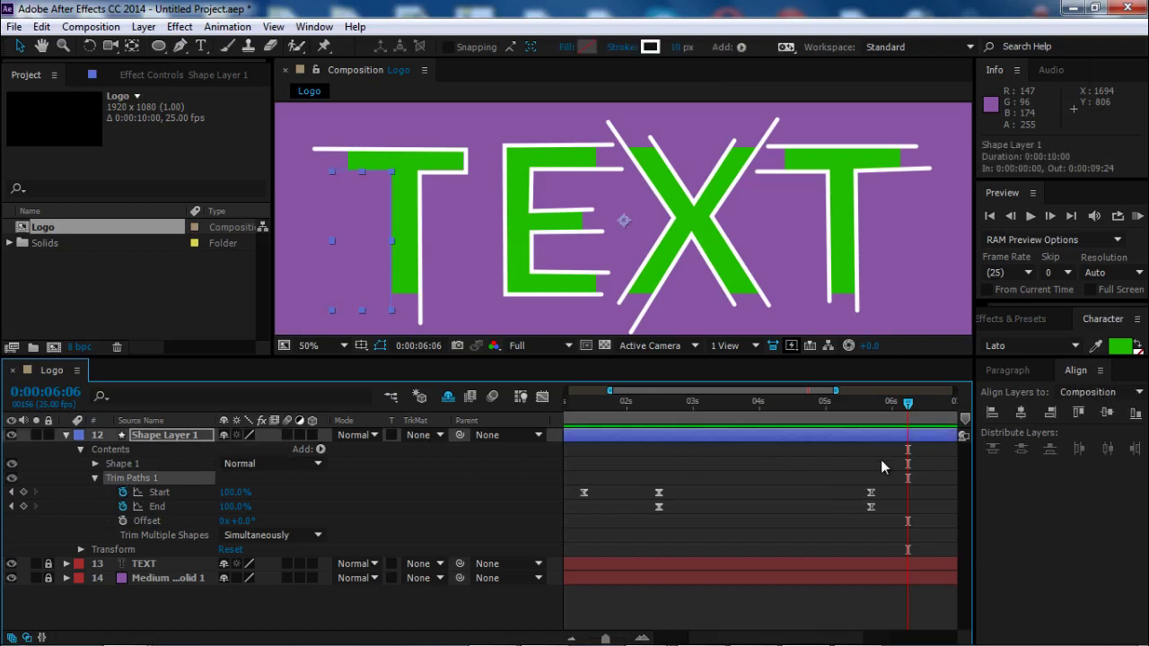
key("j")
key("j")
key("j")
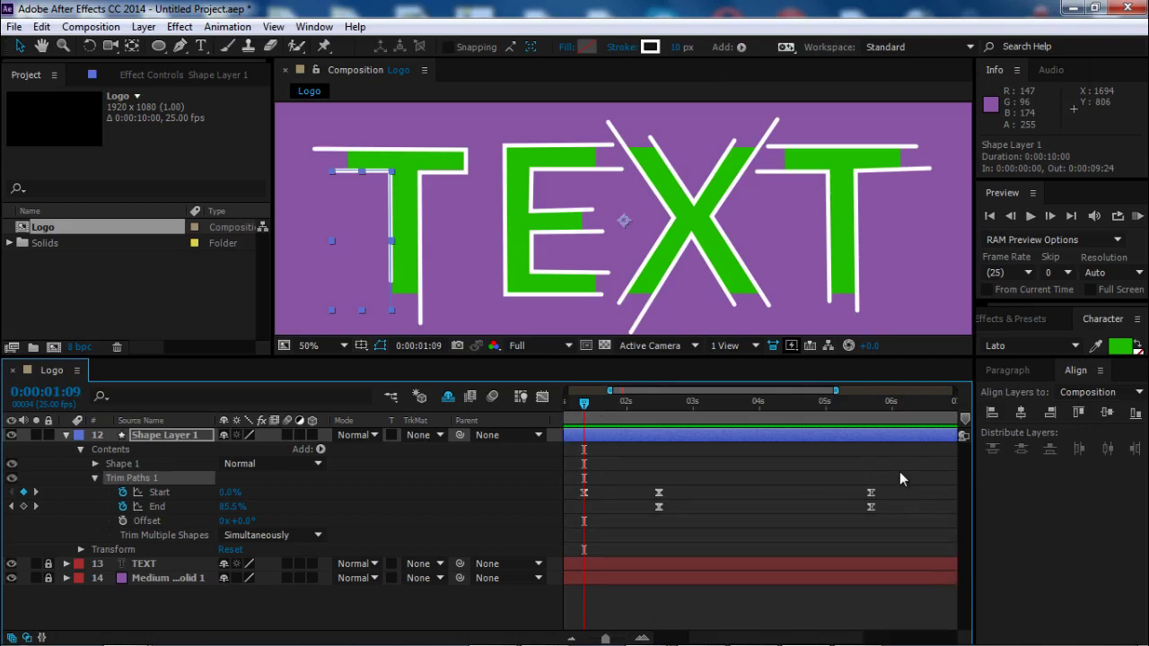
left_click_drag(899, 472, 576, 539)
key("j")
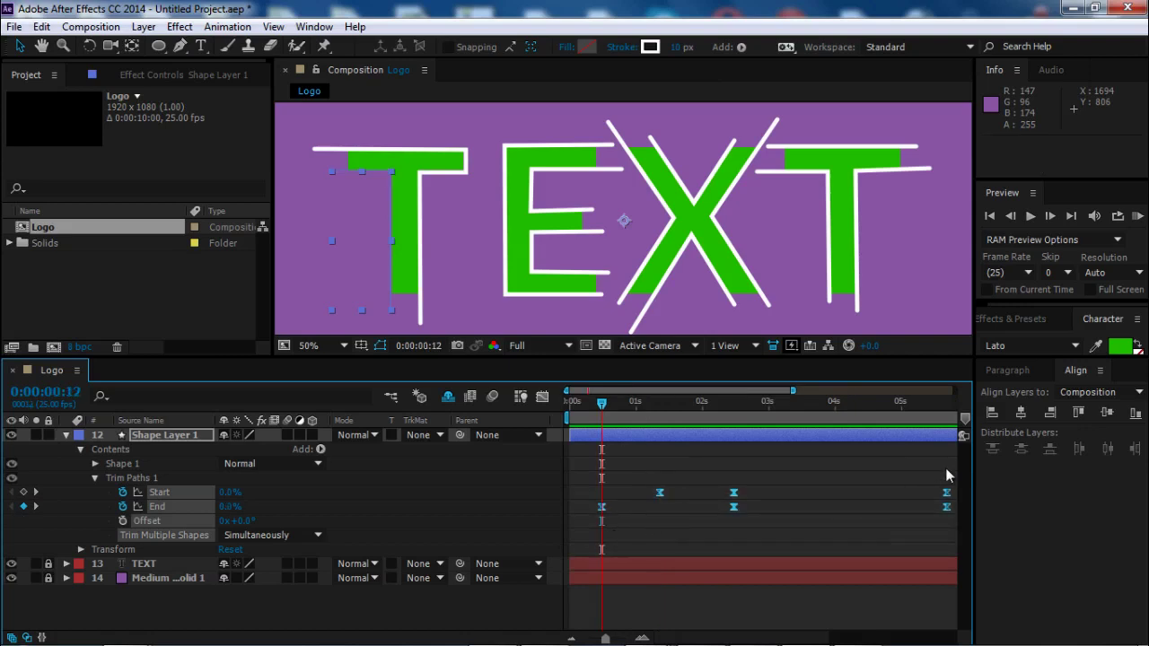
left_click_drag(586, 461, 942, 540)
key("ctrl+c")
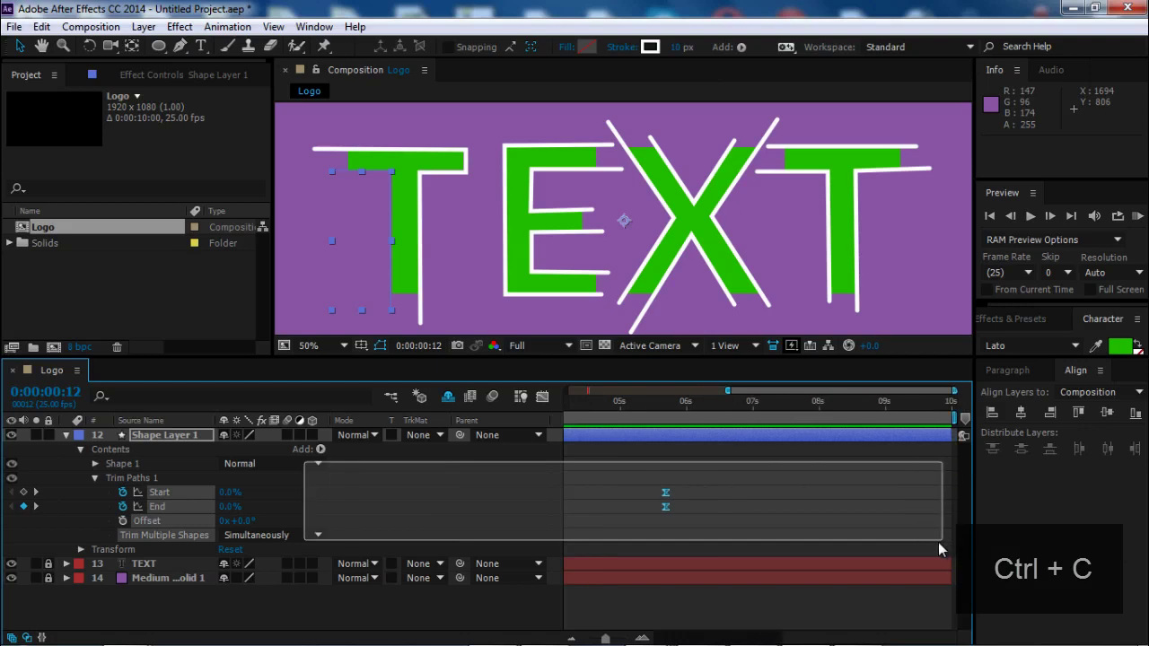
key("ctrl+c")
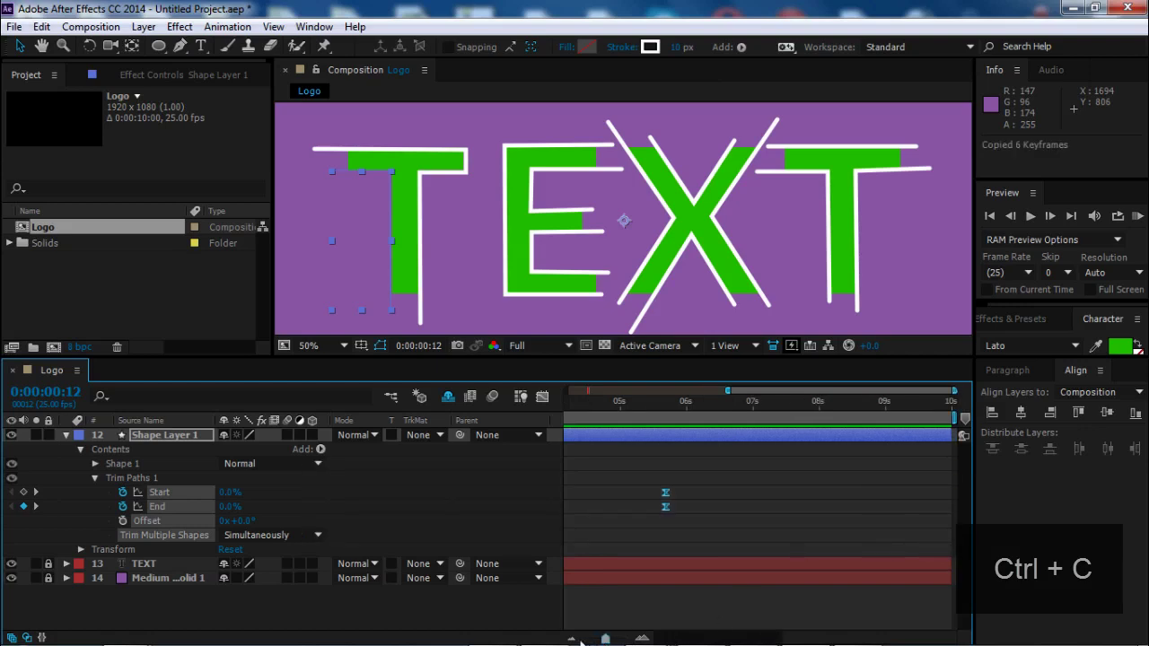
Show the whole timeline, reveal the shy layers, and paste the trim animation onto Shape Layers 2–6.
left_click_drag(605, 639, 589, 639)
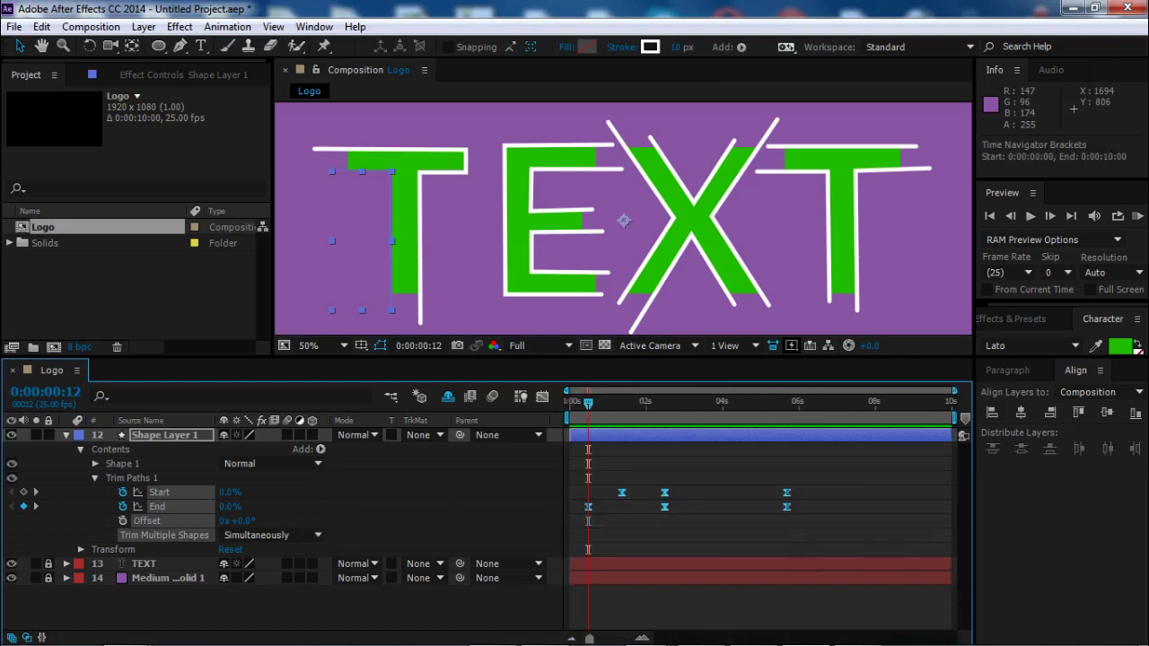
left_click(448, 397)
left_click(159, 577)
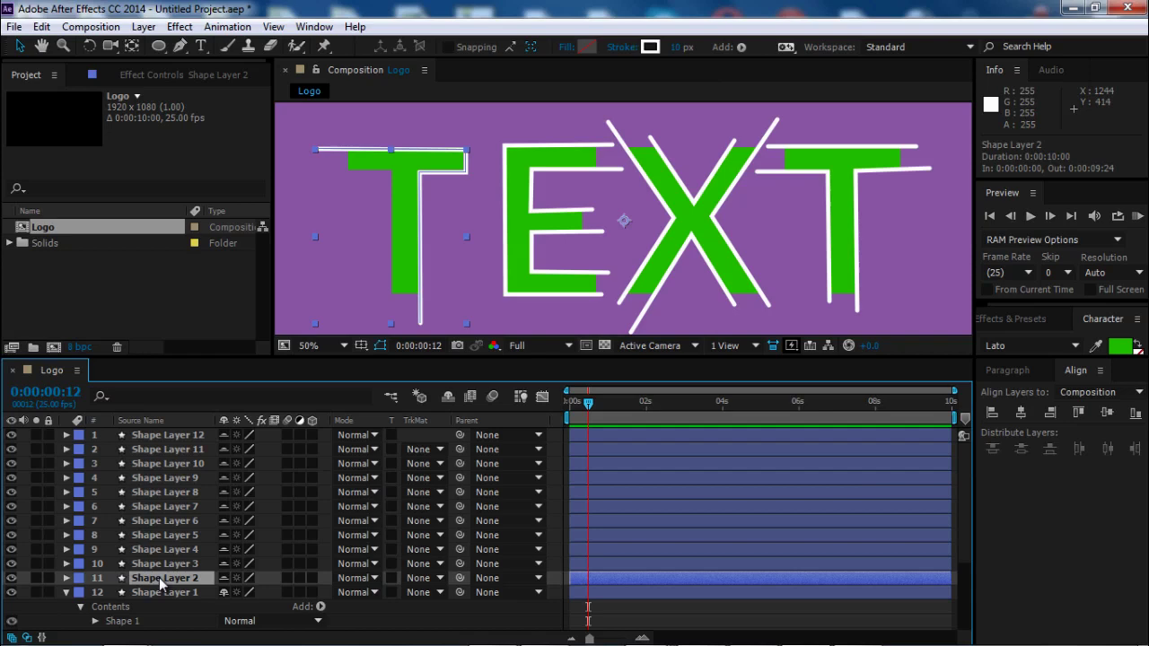
key("ctrl+v")
left_click(159, 563)
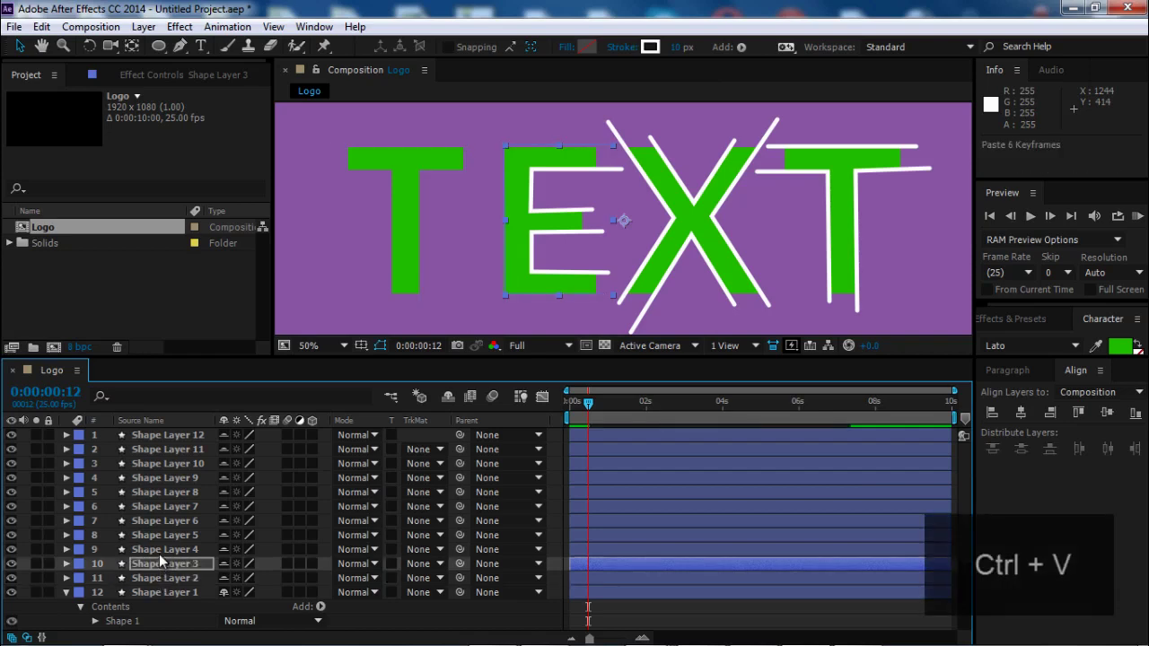
left_click(159, 548)
key("ctrl+v")
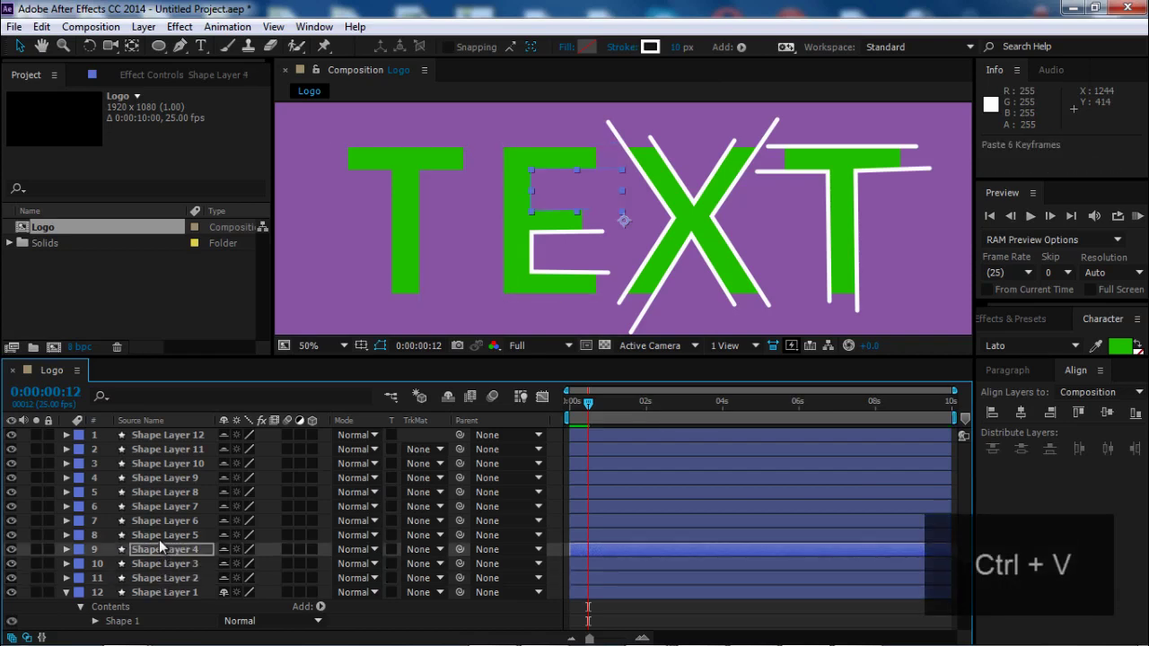
left_click(159, 539)
key("ctrl+v")
left_click(163, 522)
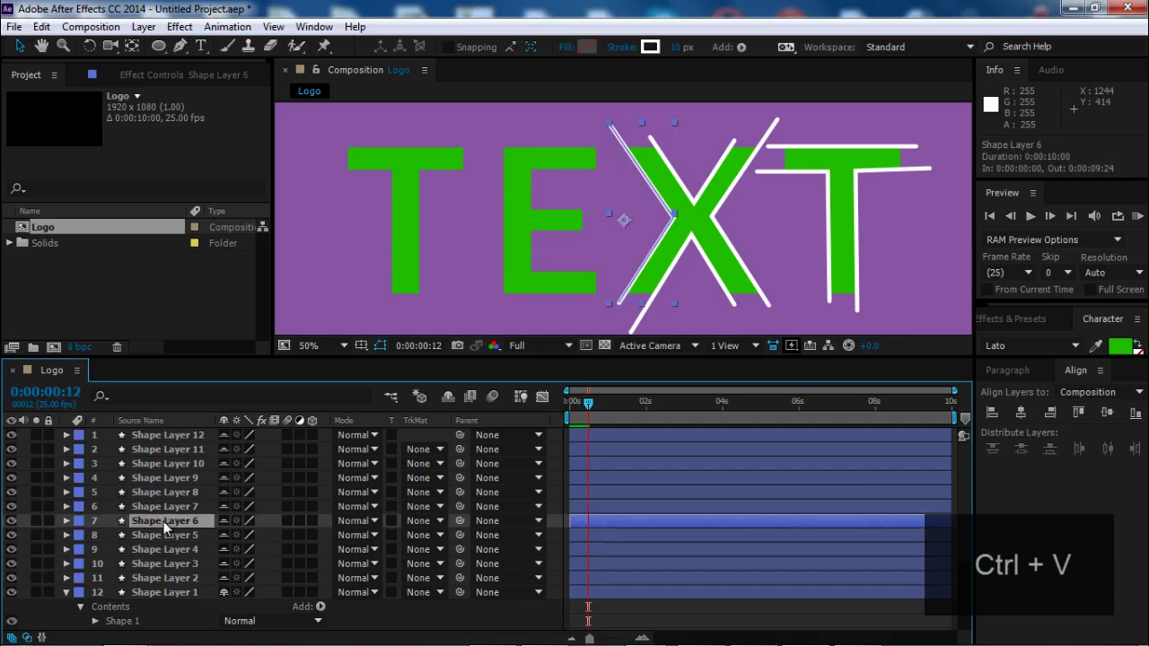
key("ctrl+v")
Paste the trim animation onto Shape Layers 7 through 12.
left_click(165, 508)
key("ctrl+v")
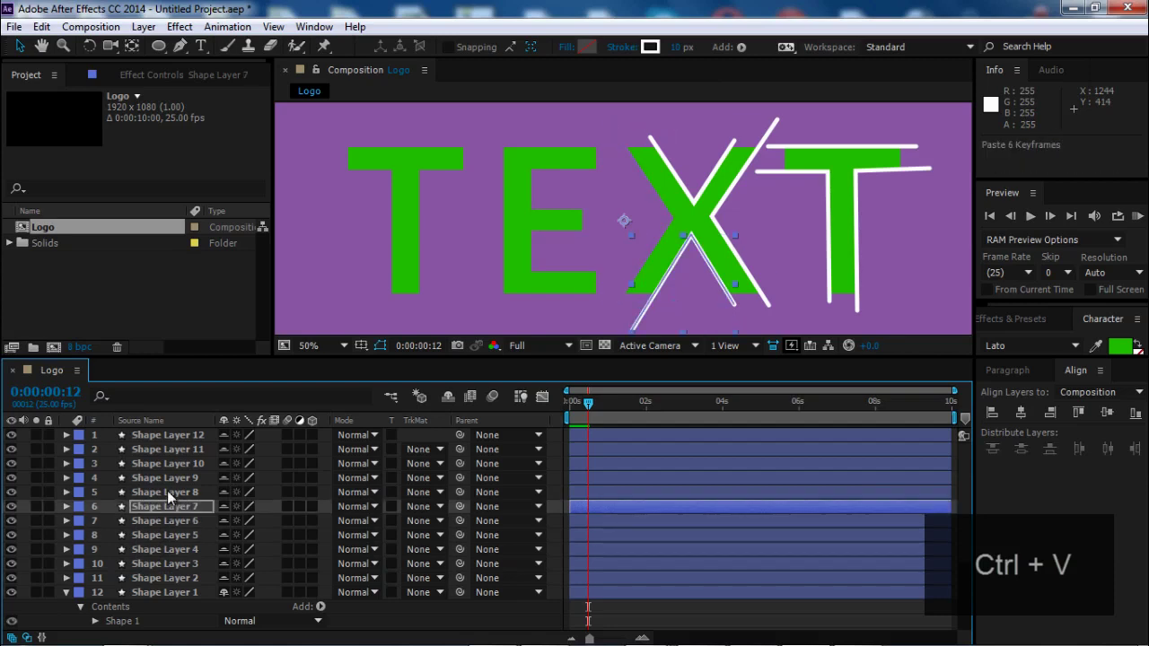
left_click(167, 491)
key("ctrl+v")
left_click(170, 484)
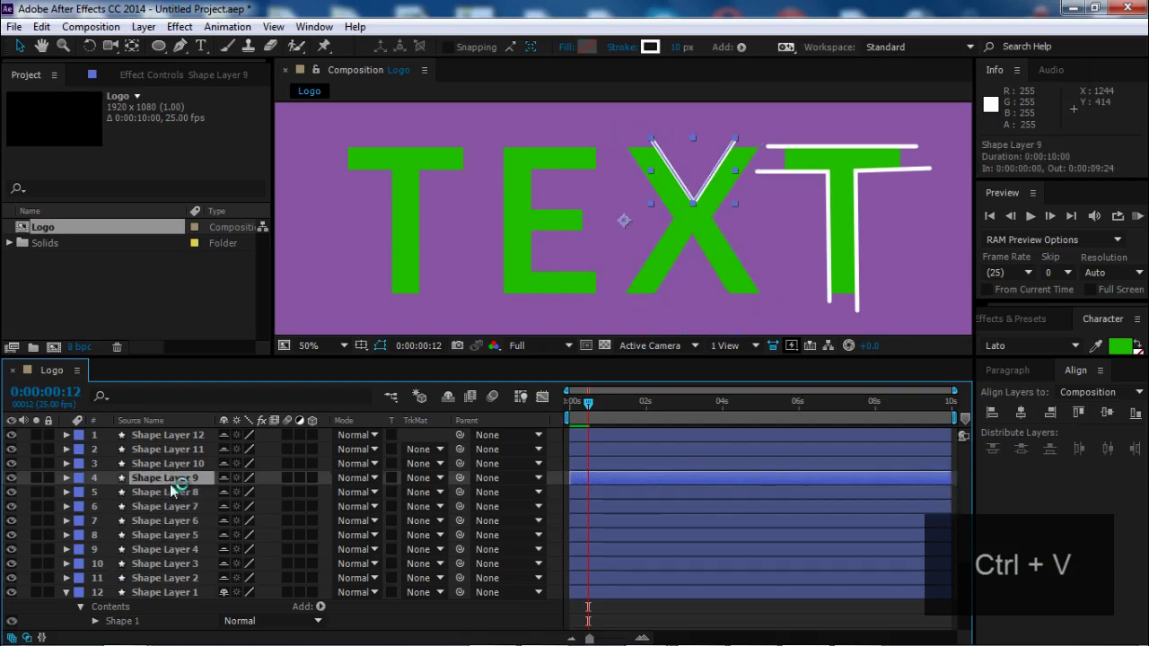
key("ctrl+v")
left_click(173, 468)
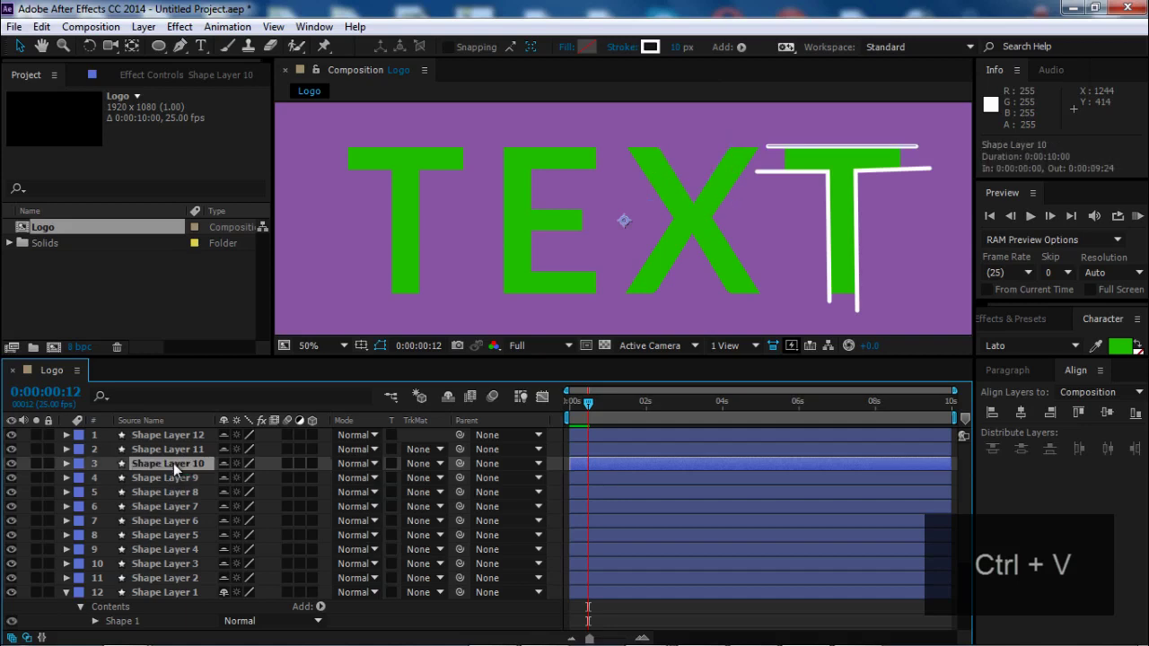
key("ctrl+v")
left_click(175, 449)
key("ctrl+v")
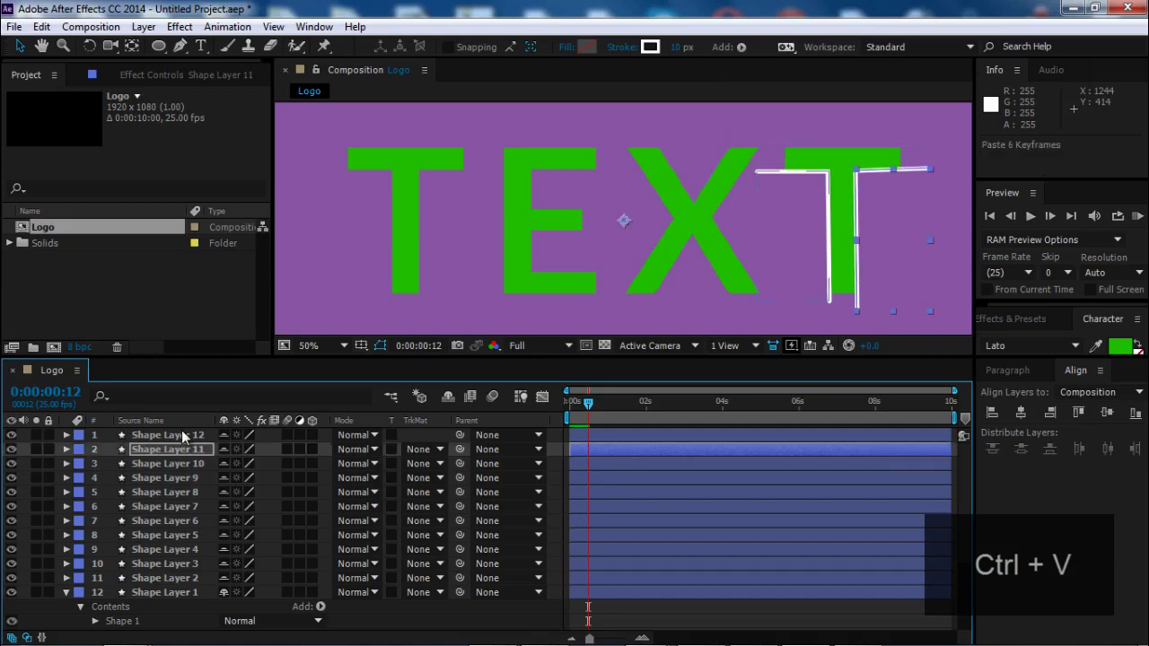
left_click(182, 434)
key("ctrl+v")
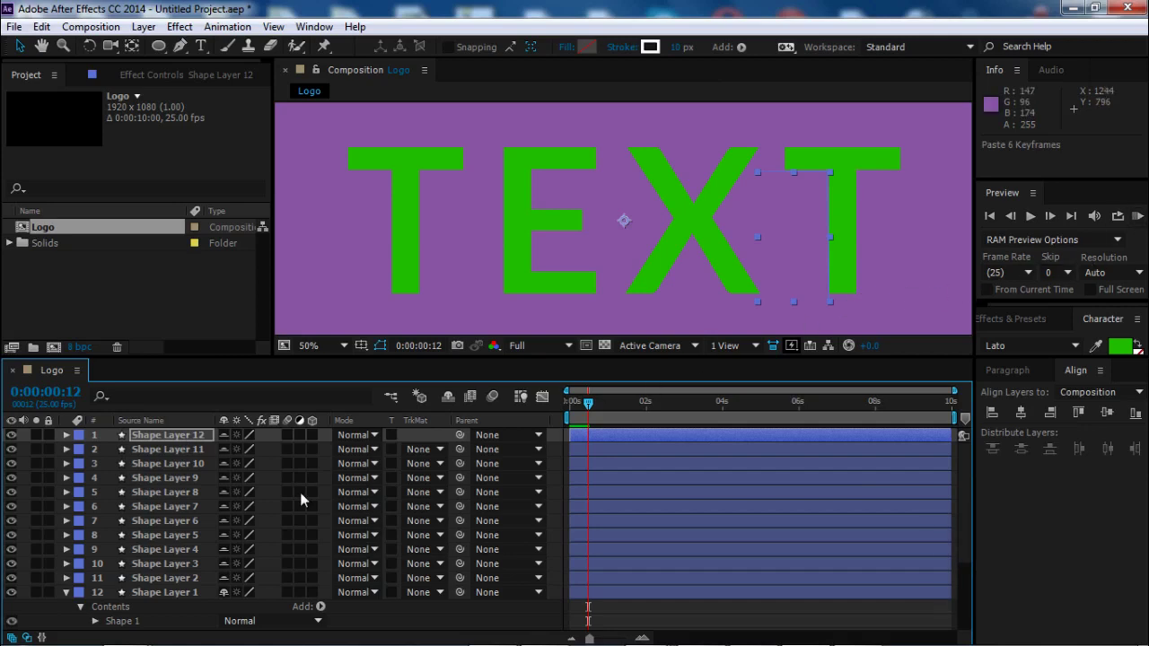
Collapse Shape Layer 1, lock the purple solid, hide TEXT, and RAM preview the white strokes.
scroll(62, 536, "down", 3)
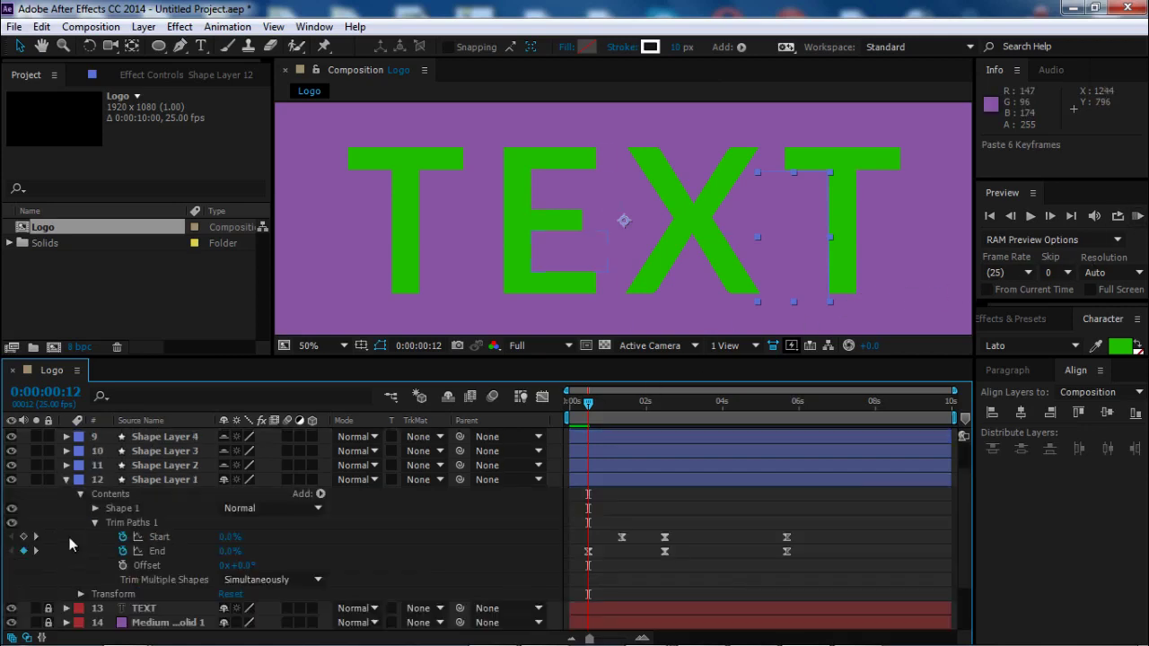
left_click(65, 480)
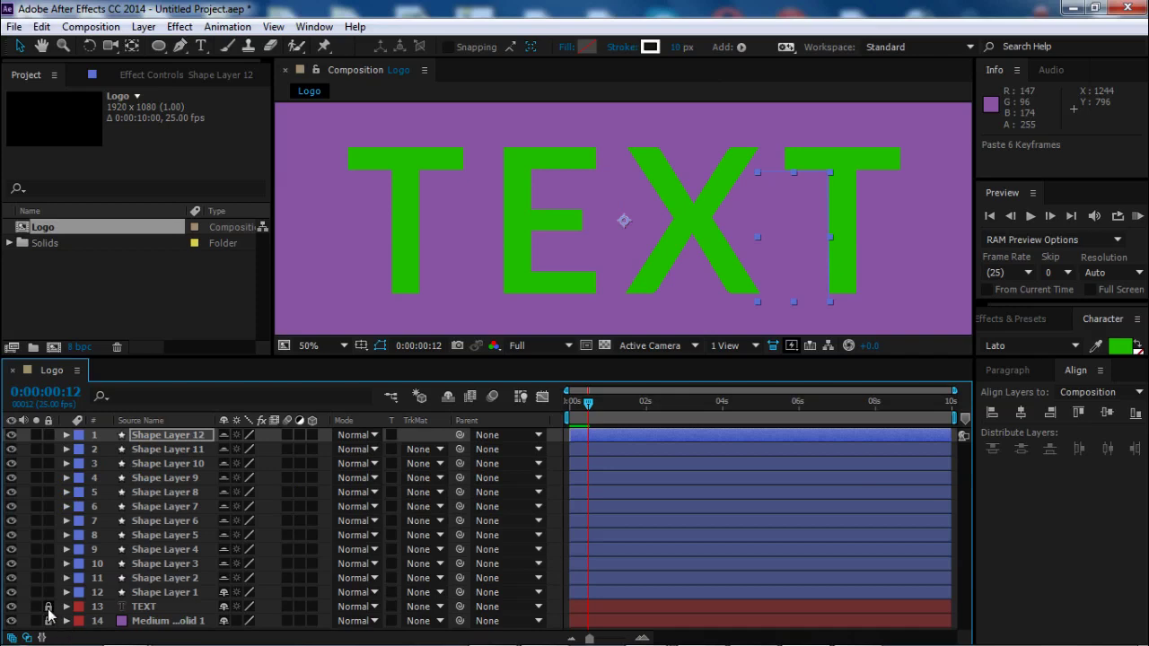
left_click(49, 621)
left_click(11, 607)
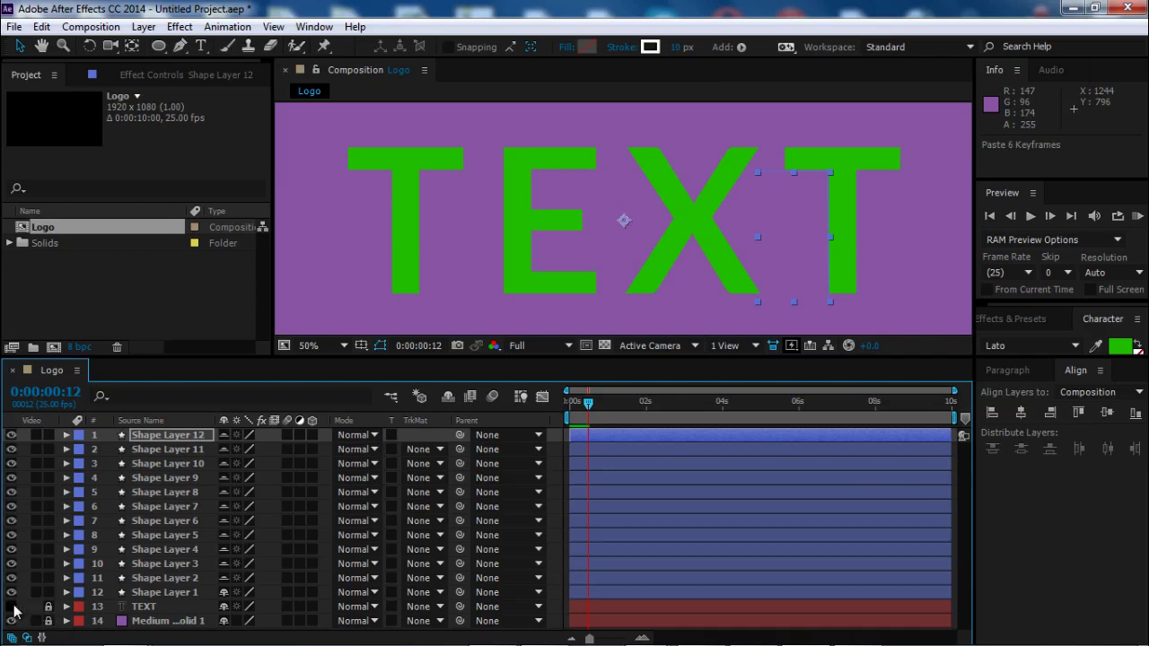
left_click(1138, 216)
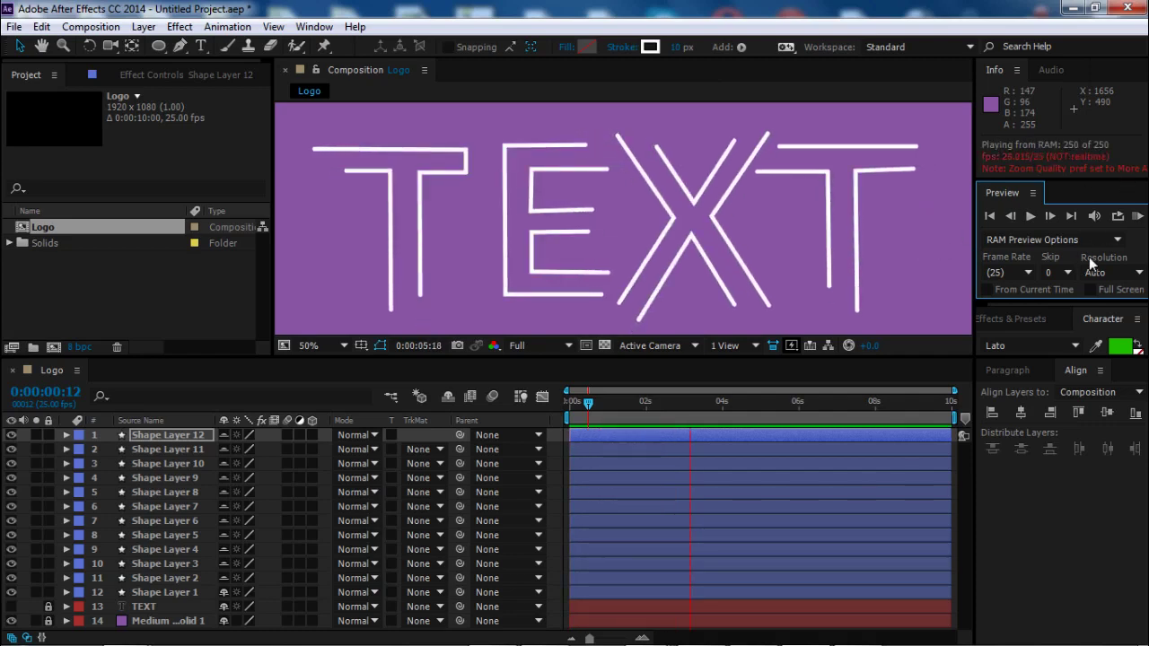
left_click(1136, 219)
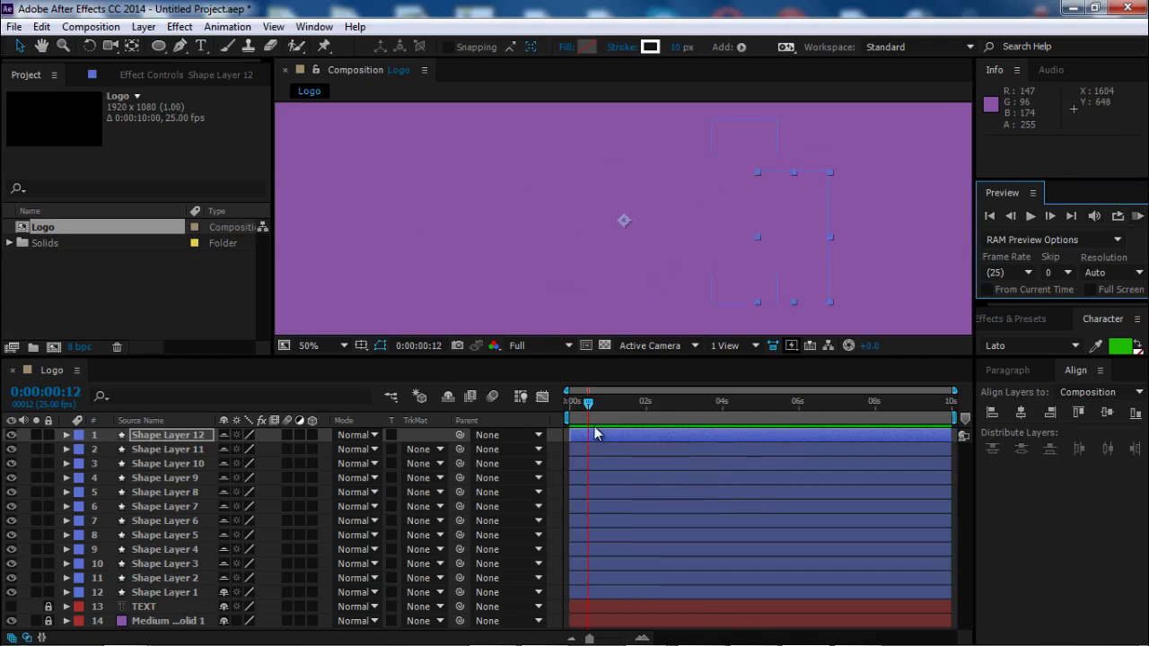
Select all twelve shape layers and key Opacity to fade in from 0% at 0:00:00:11.
left_click(162, 591, "shift")
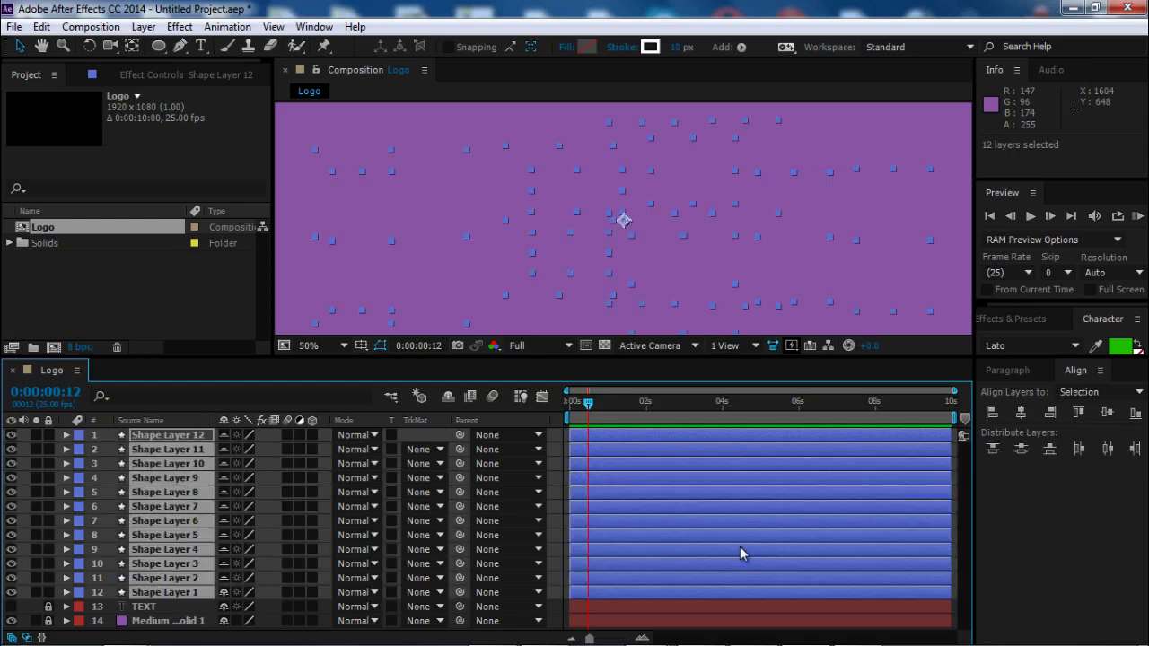
mouse_move(588, 408)
left_mouse_down()
mouse_move(639, 404)
mouse_move(626, 404)
left_mouse_up()
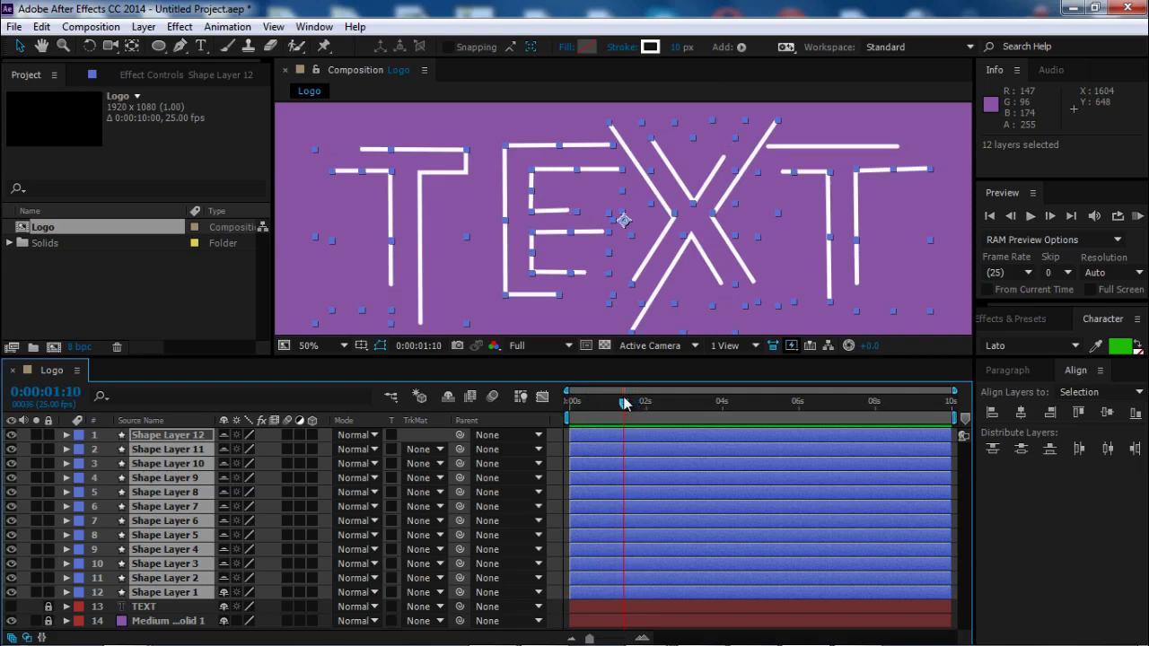
key("t")
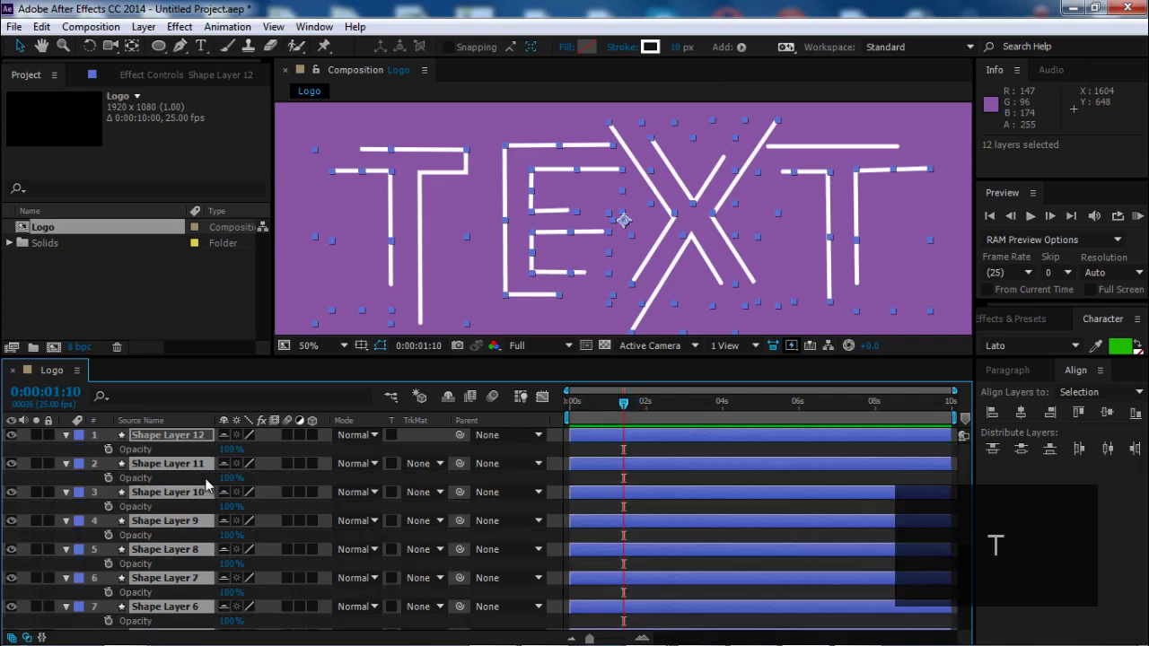
left_click(108, 449)
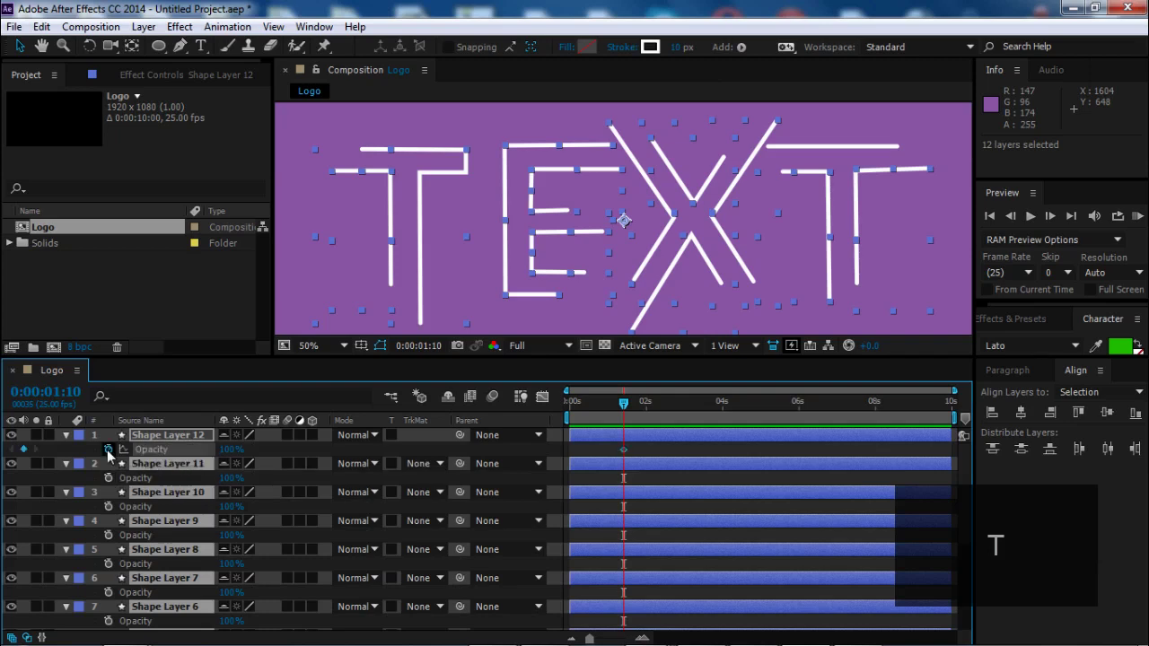
left_click(591, 401)
left_click_drag(591, 408, 586, 407)
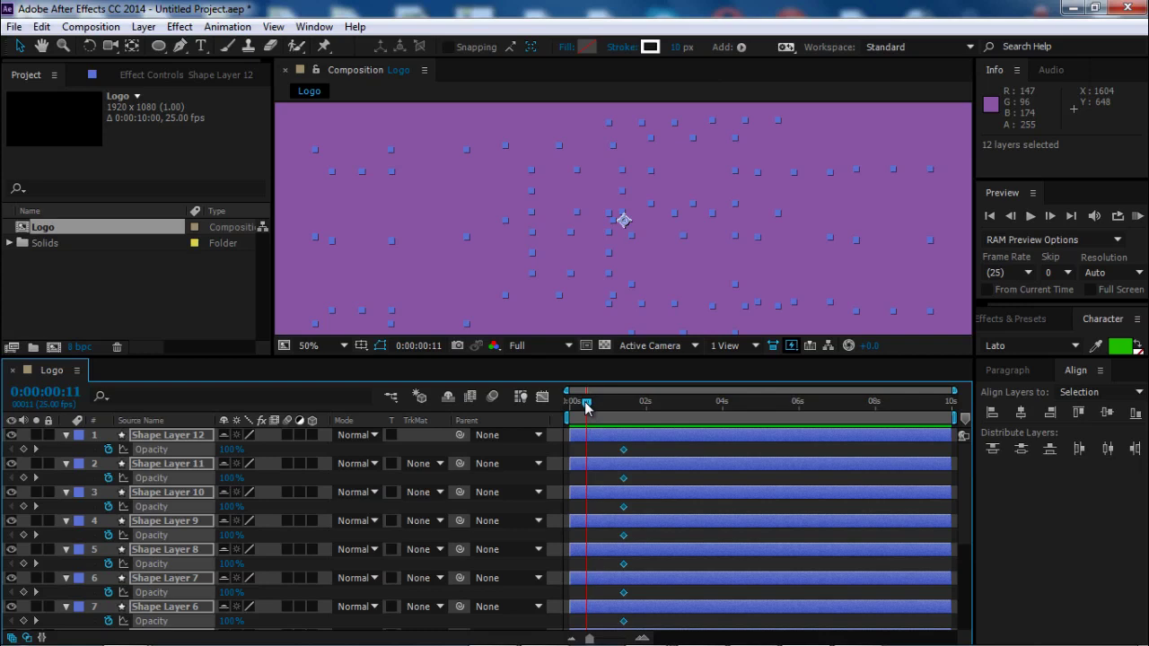
left_click_drag(233, 476, 63, 460)
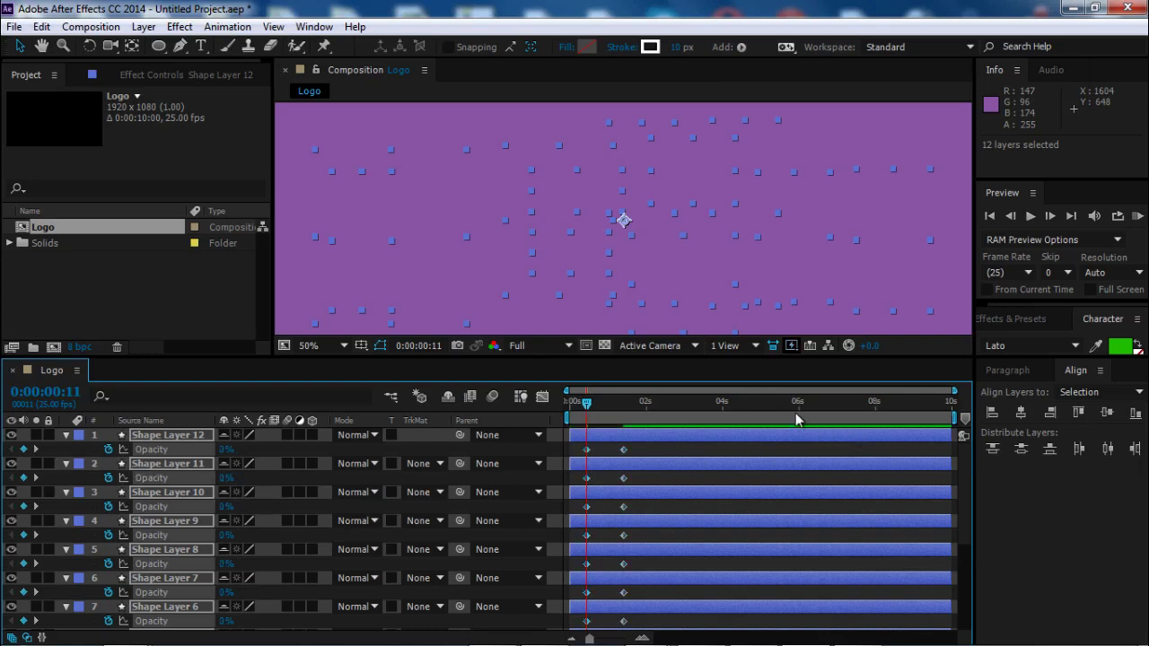
Hold Opacity at 100% at 0:00:04:21 and fade it to 0% at 0:00:05:17.
left_click(748, 404)
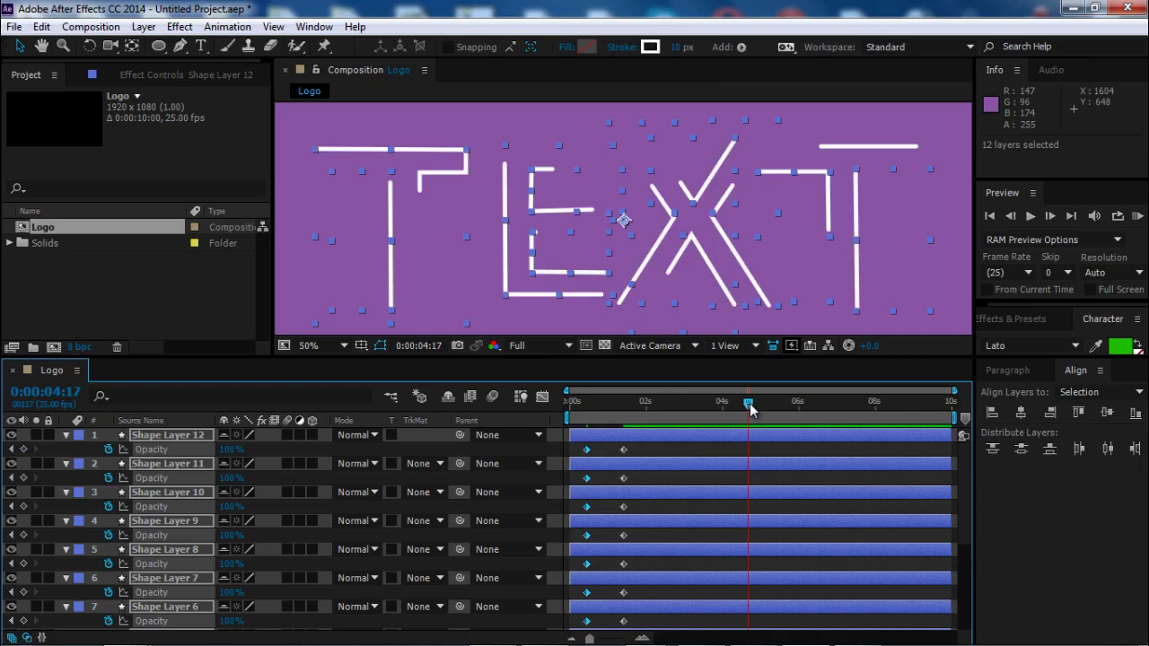
mouse_move(744, 409)
left_mouse_down()
mouse_move(730, 410)
mouse_move(756, 409)
left_mouse_up()
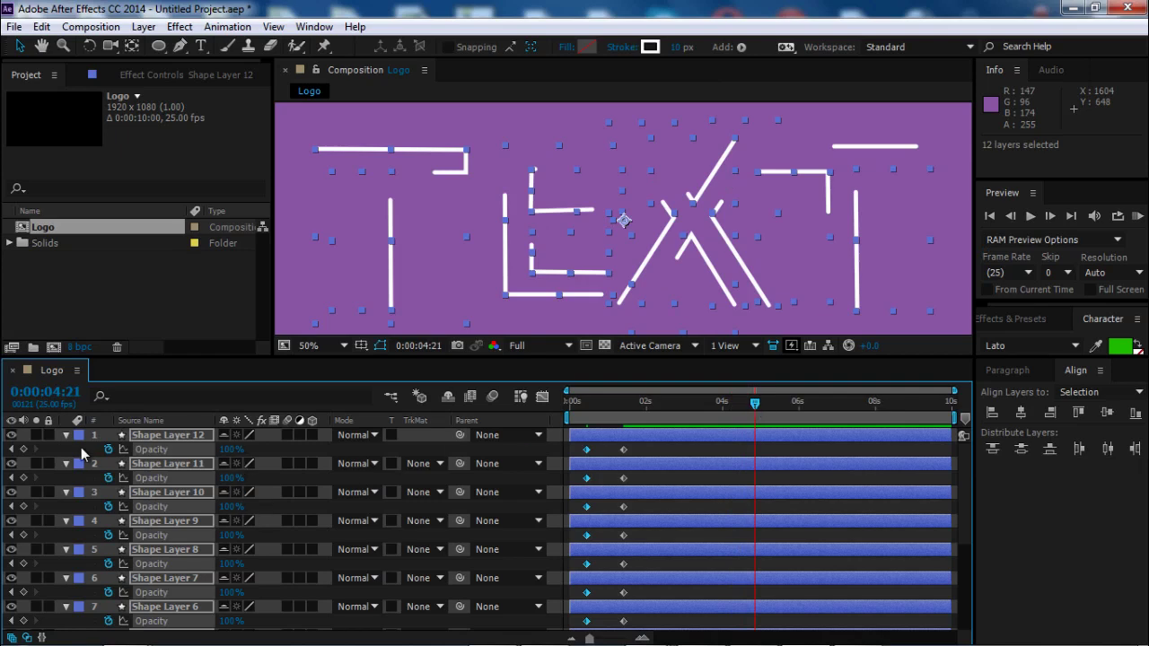
left_click(24, 449)
left_click_drag(788, 404, 782, 408)
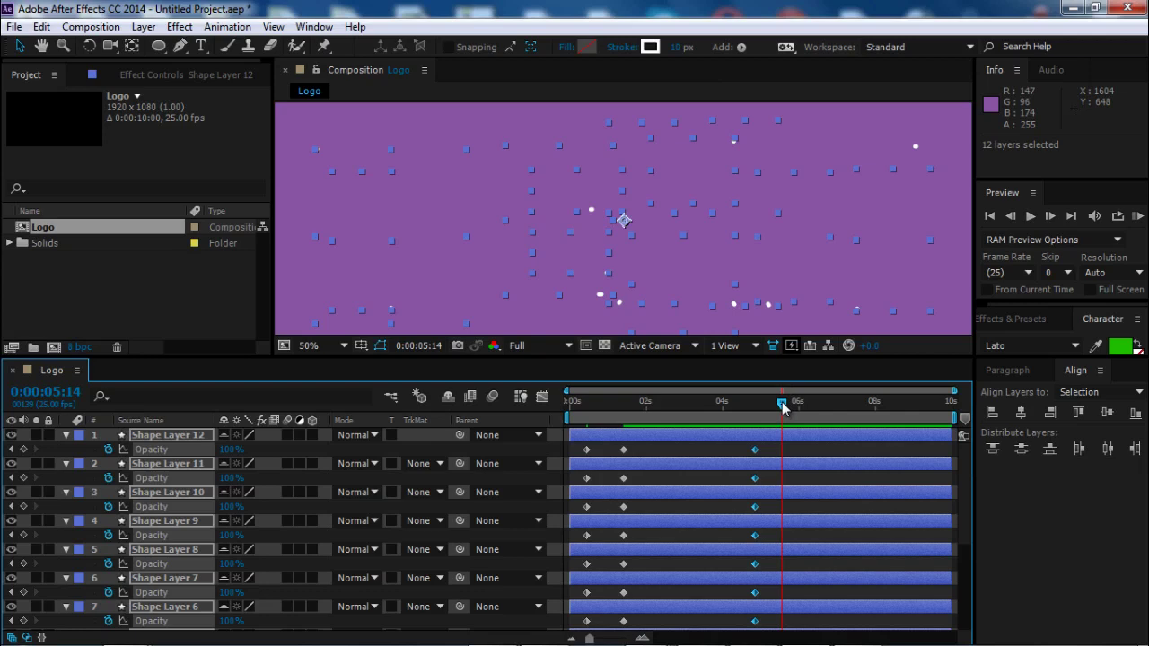
left_click_drag(781, 406, 786, 406)
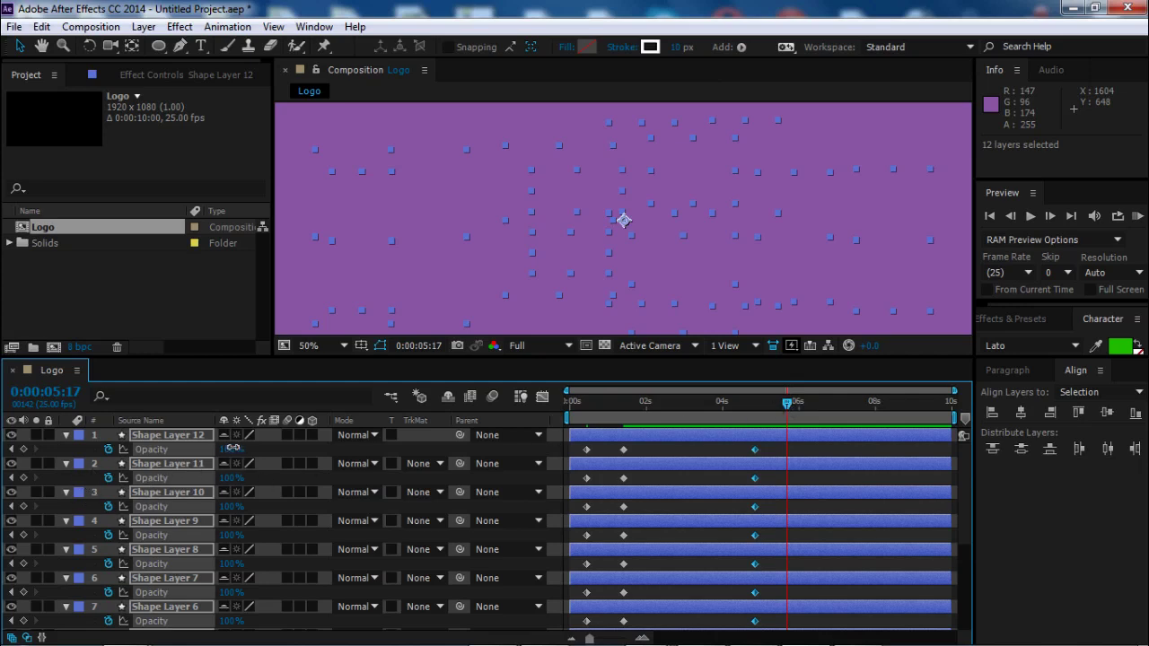
left_click_drag(236, 449, 4, 453)
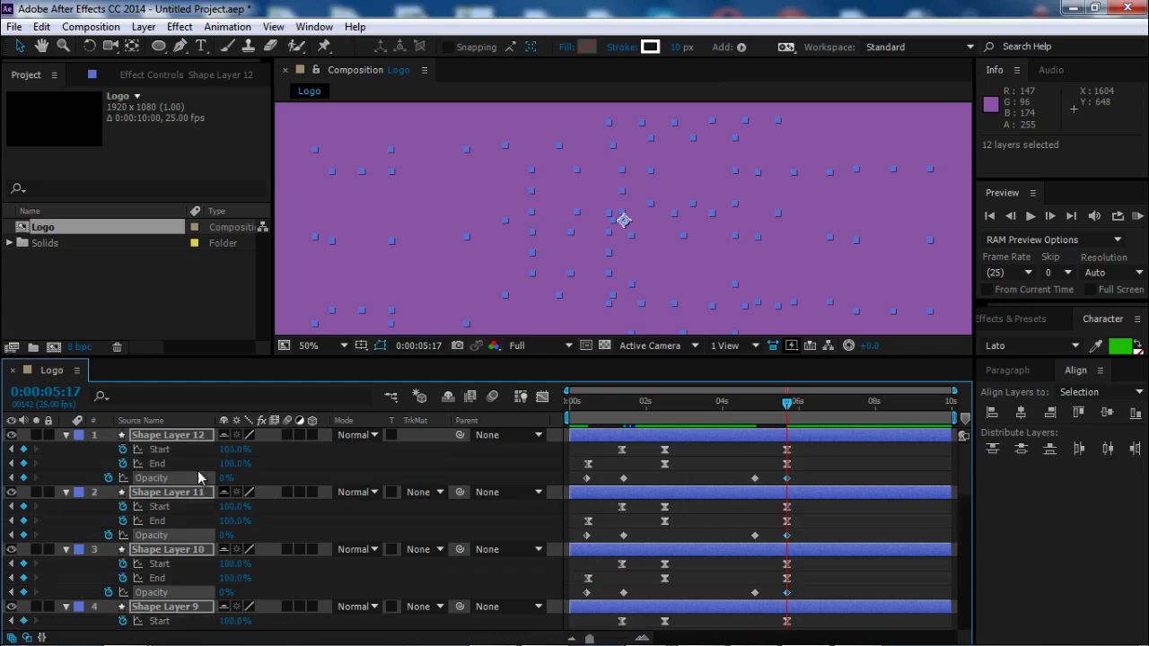
Enable motion blur on all twelve stroke layers and for the Logo composition.
key("u")
key("u")
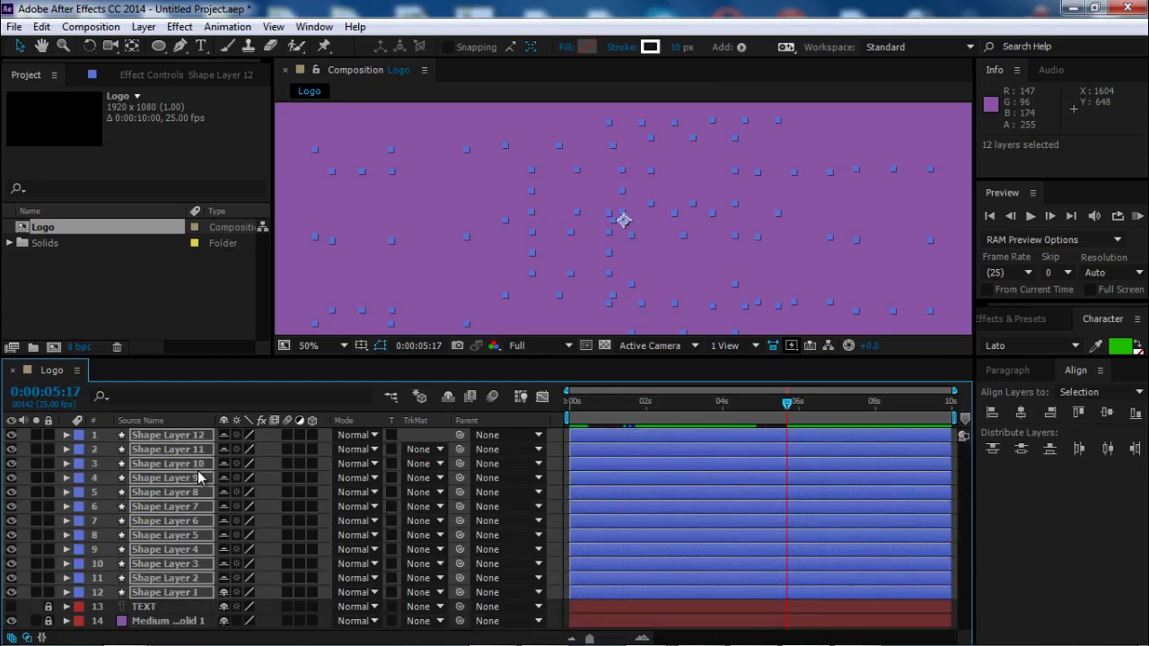
left_click(289, 437)
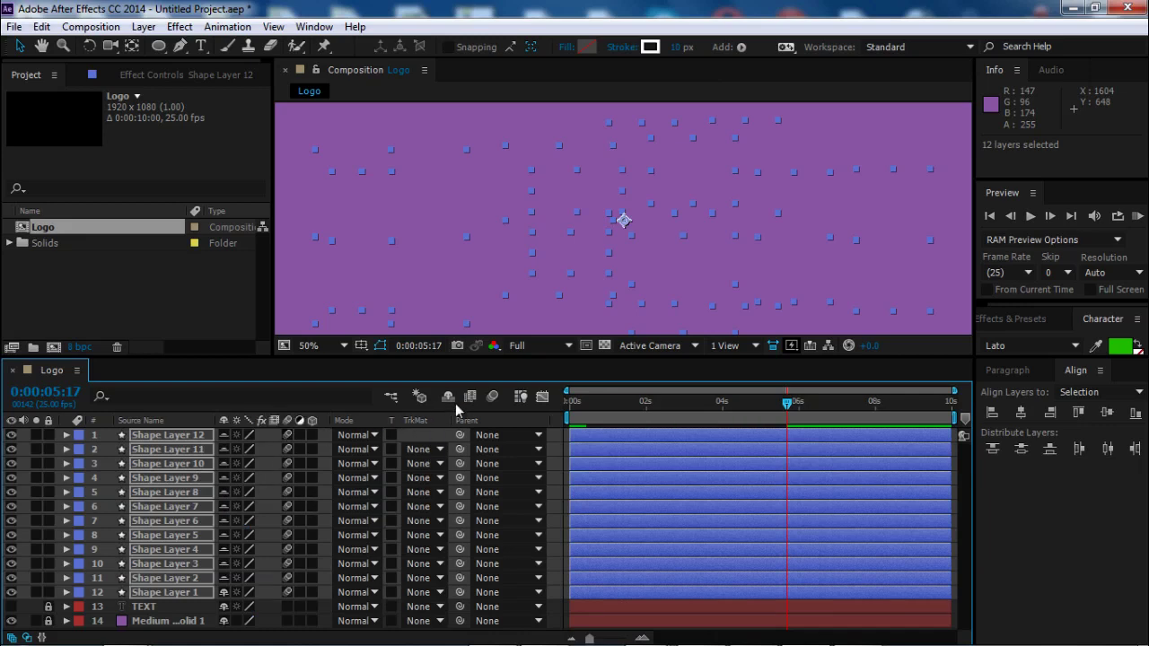
left_click(492, 396)
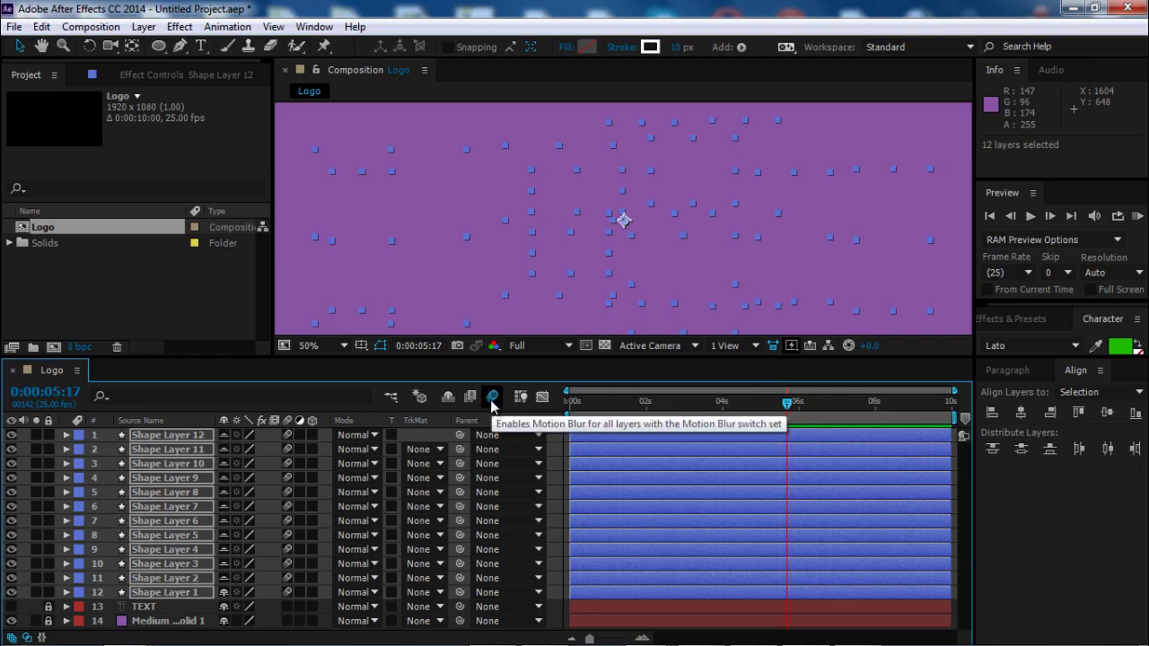
Set the viewer magnification to Fit and select all twelve shape layers.
key("KP_0")
left_click(311, 346)
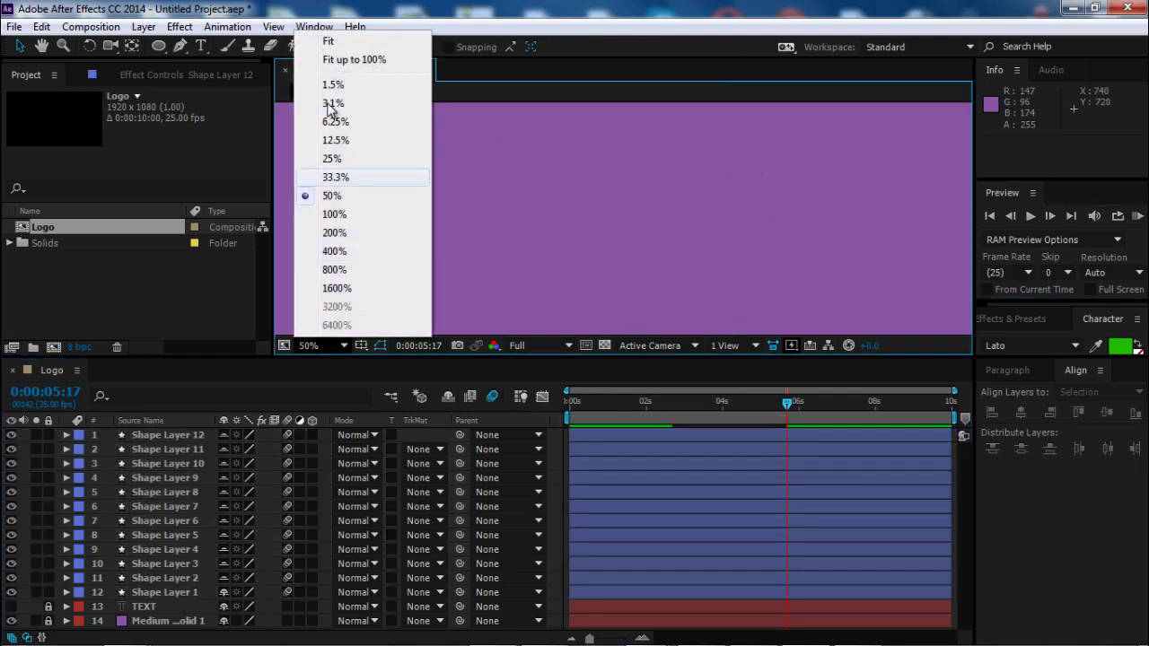
left_click(330, 37)
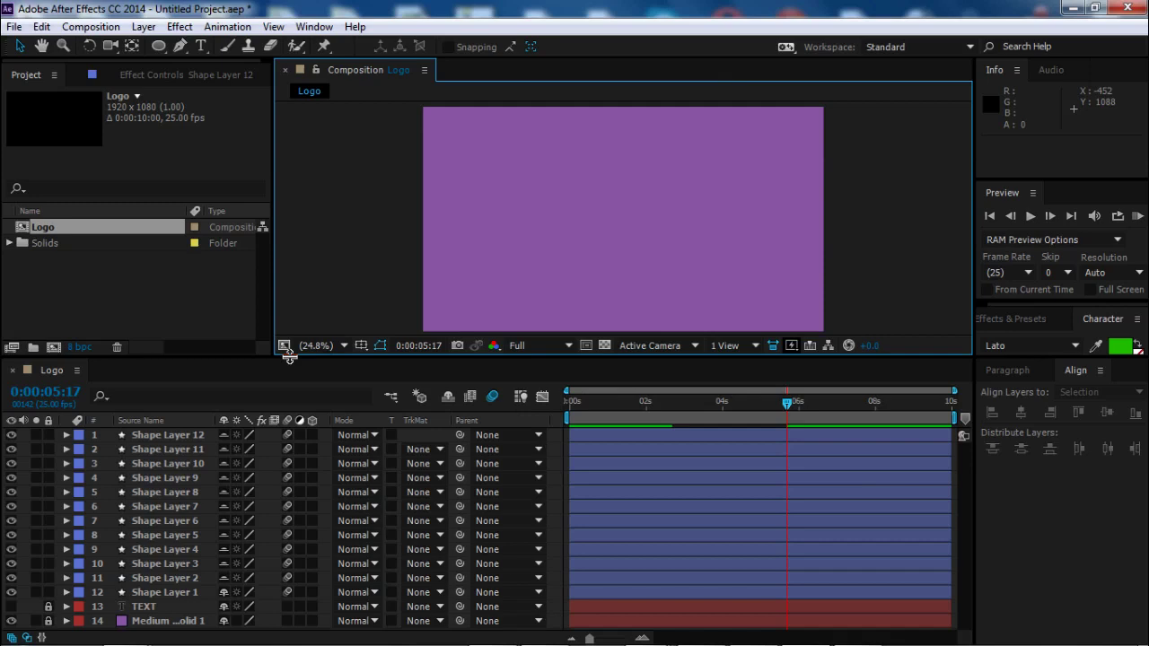
left_click_drag(290, 359, 294, 386)
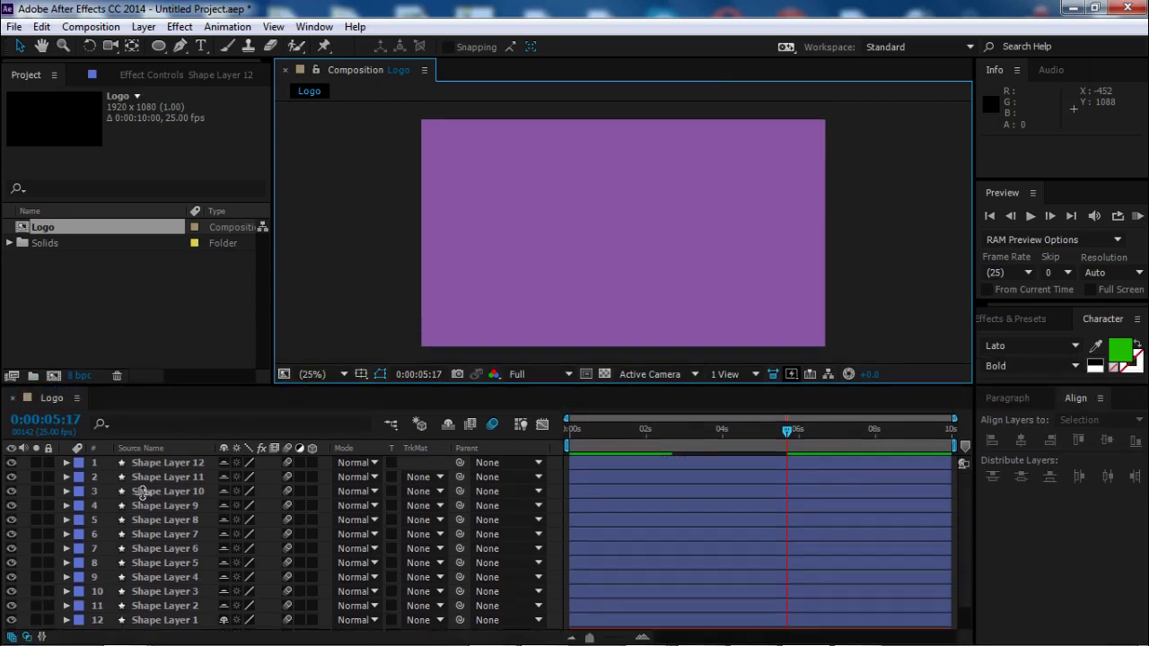
left_click(162, 624)
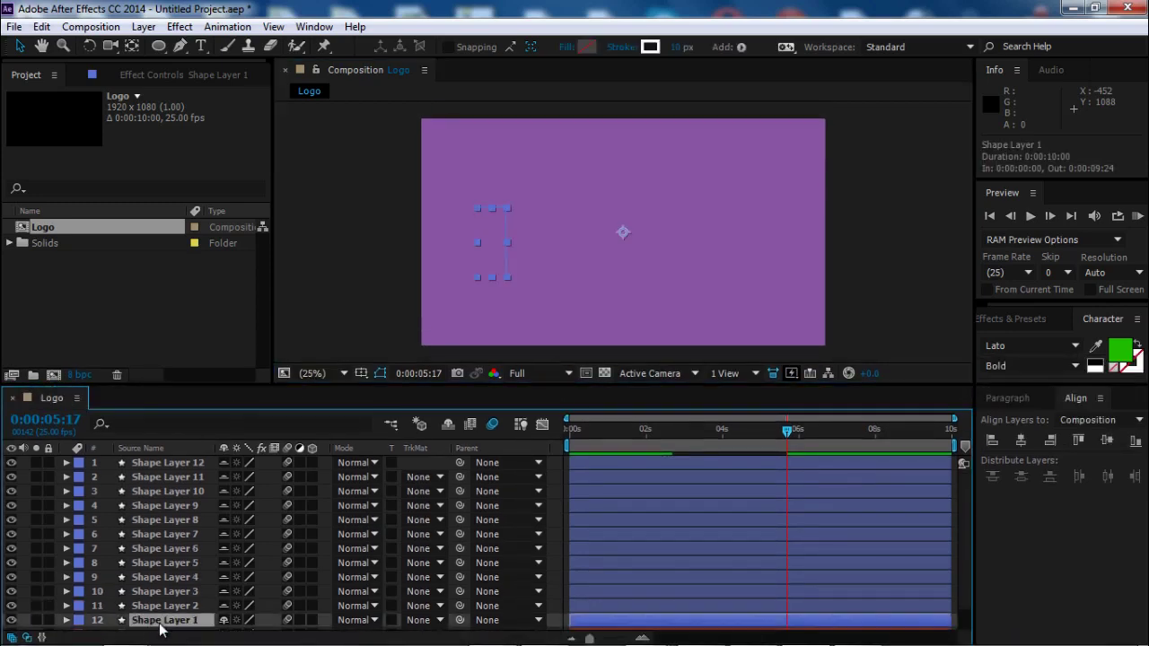
left_click(187, 465, "shift")
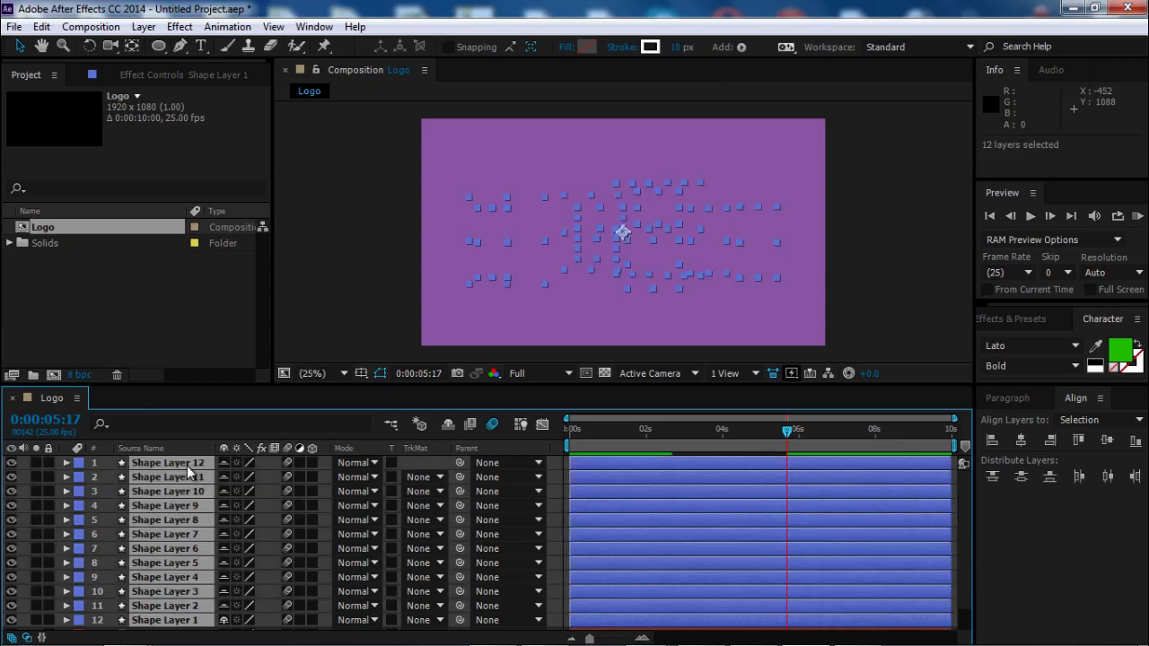
Pre-compose the selected stroke layers as 'Text lines', moving all attributes.
right_click(187, 466)
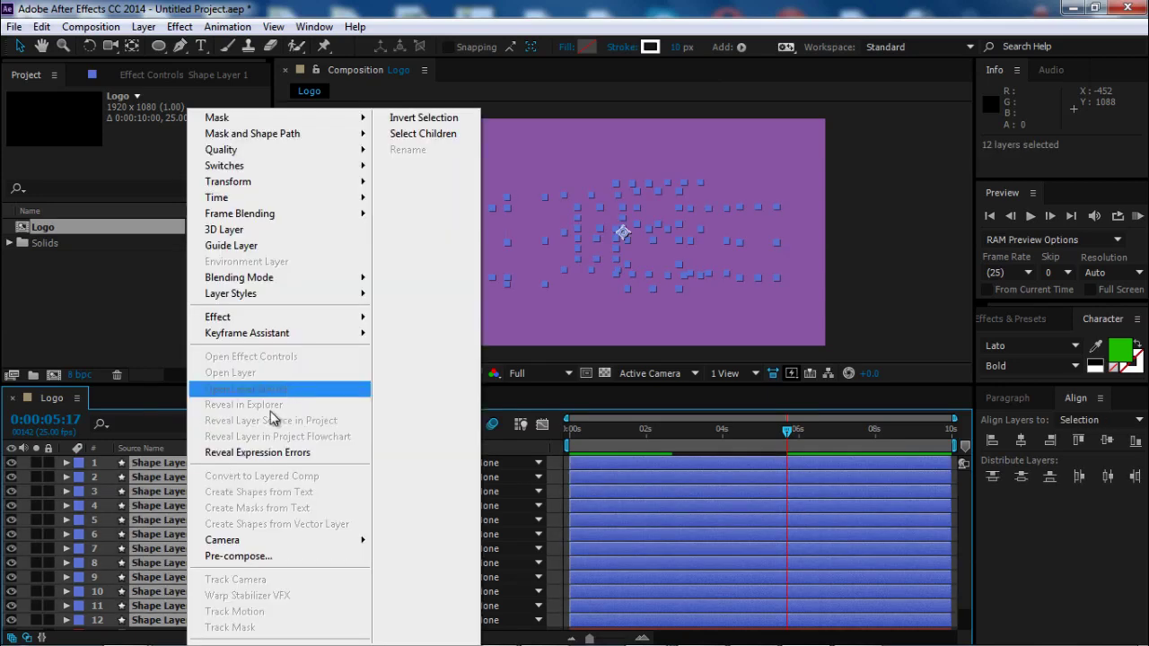
left_click(232, 556)
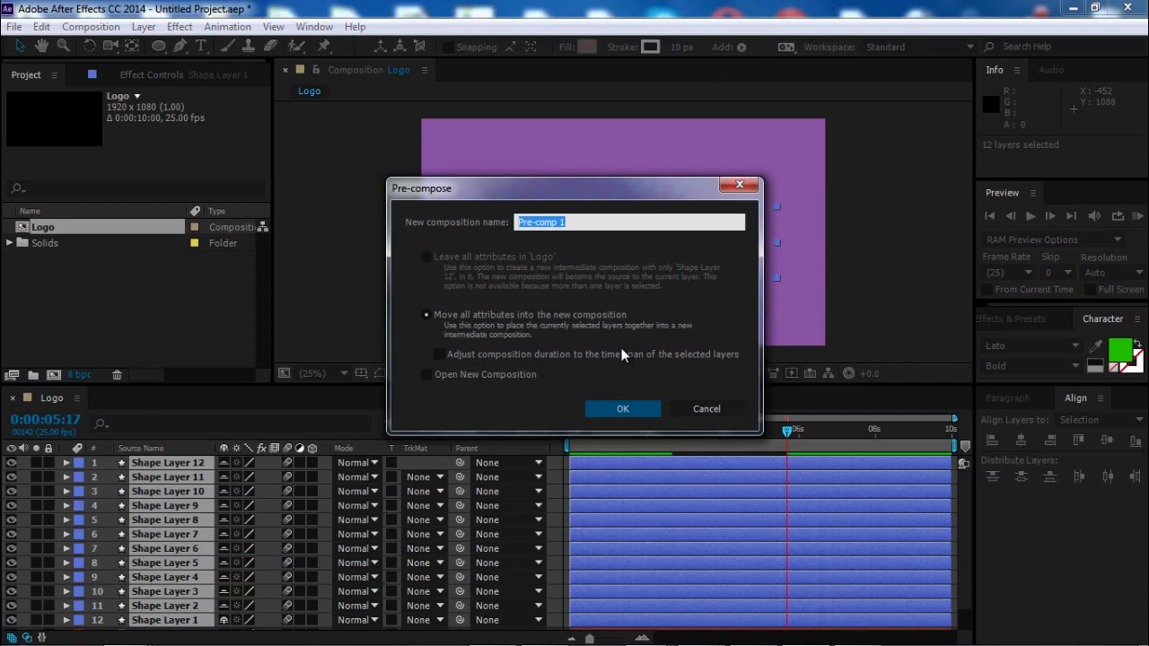
type("Text lines")
left_click(630, 407)
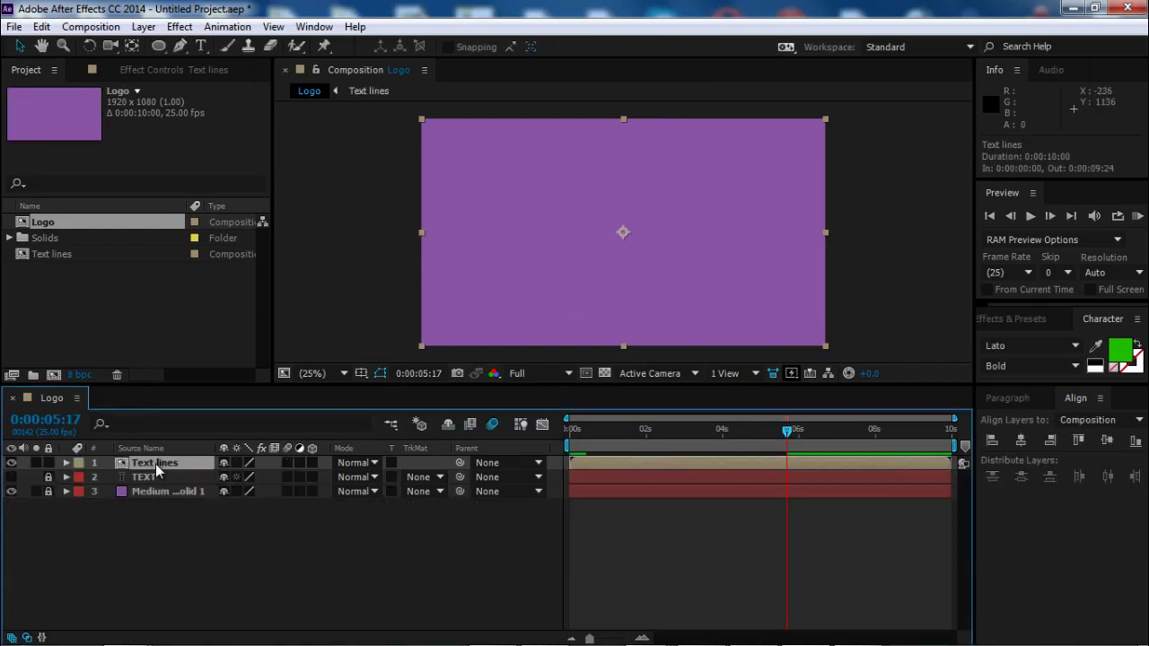
Duplicate Text lines as 'Text lines 2' and offset it to start at 0:00:00:09.
key("ctrl+d")
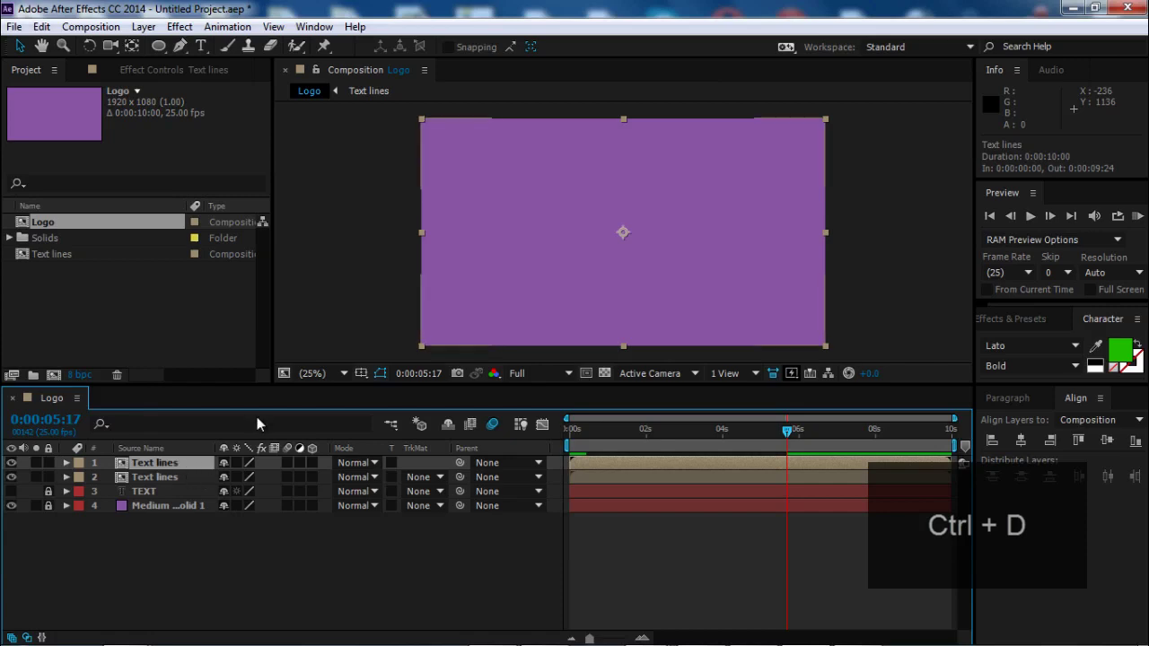
key("Return")
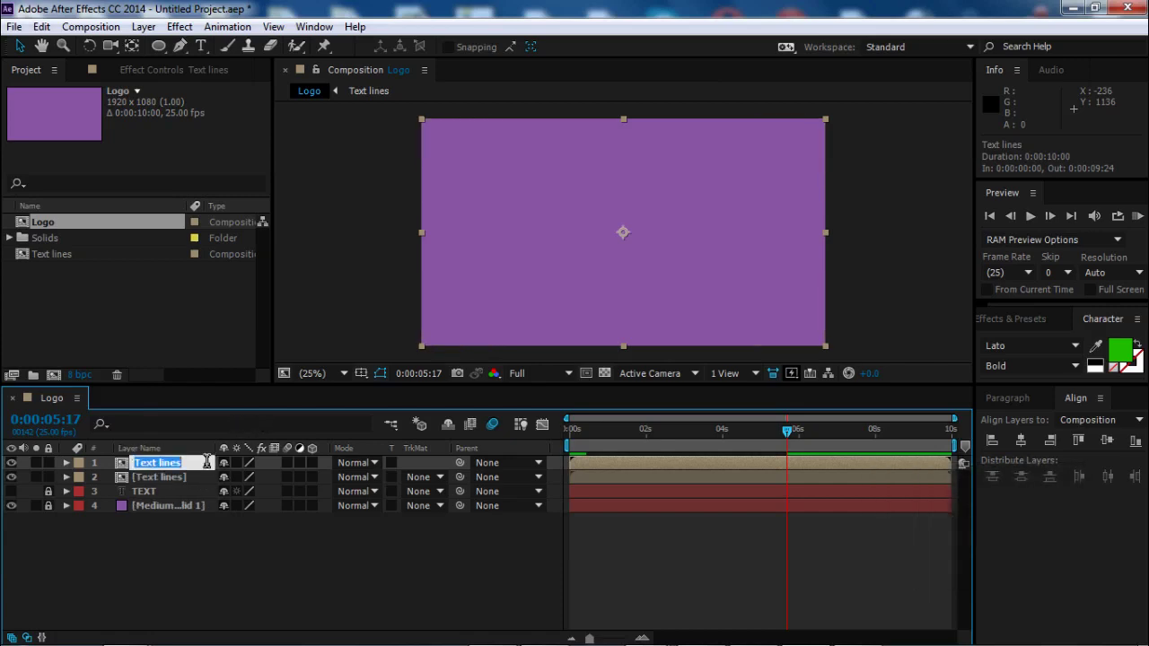
key("Return")
key("Return")
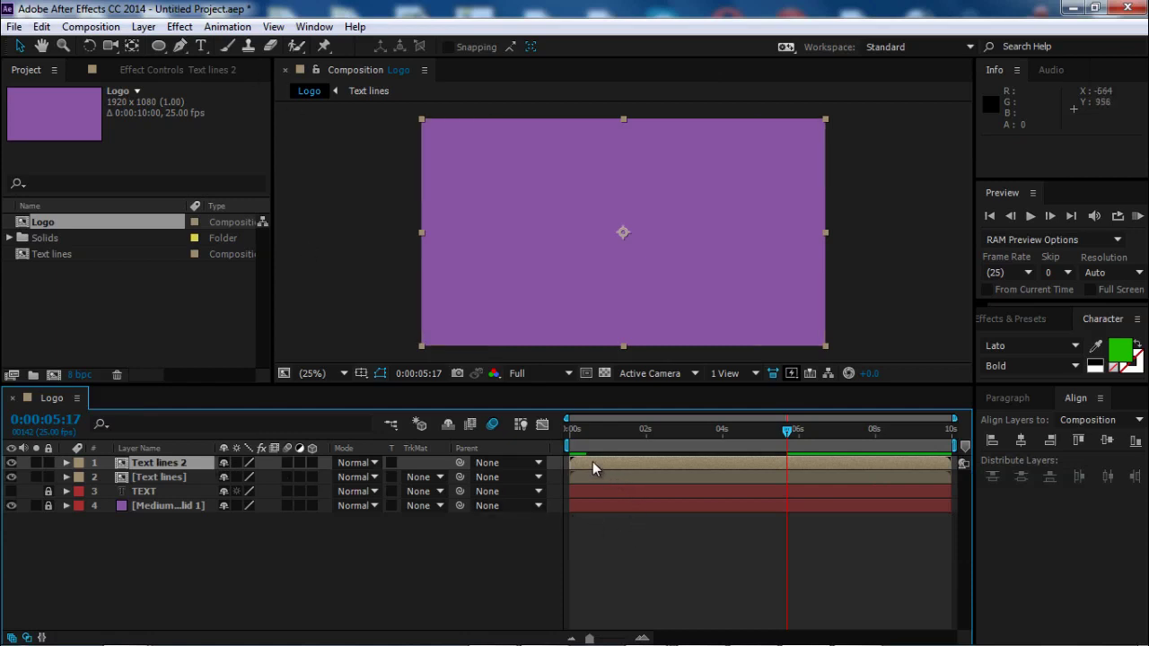
left_click_drag(592, 462, 606, 465)
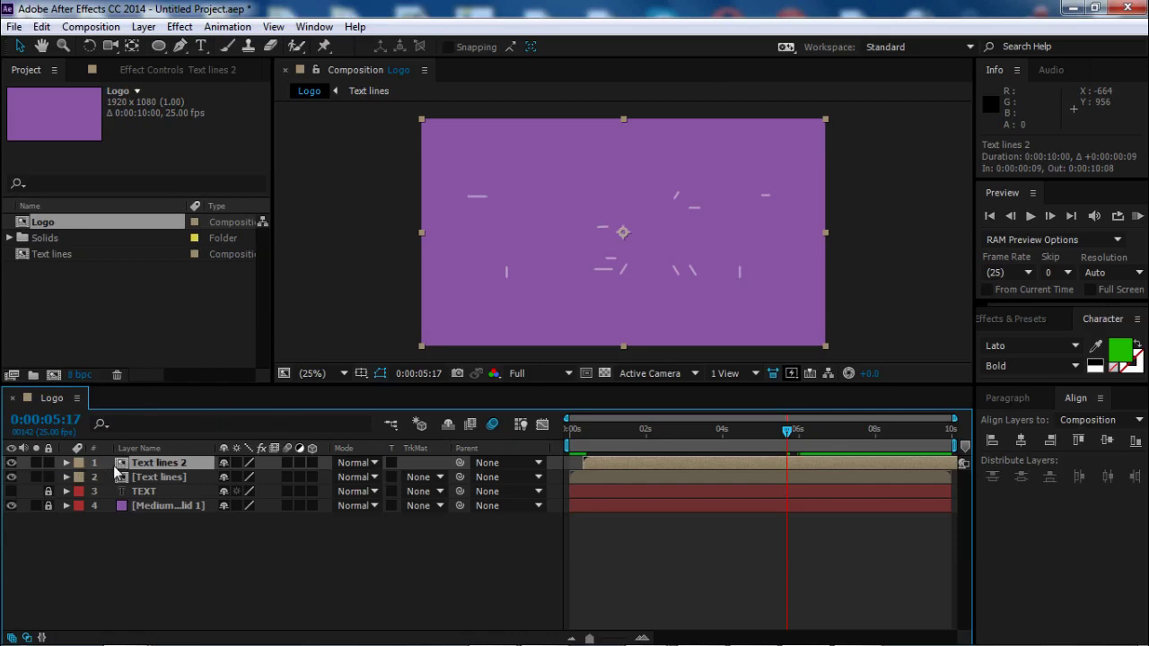
Apply a Fill effect coloured green 2BC900 to Text lines 2, then return to frame 0.
left_click(180, 26)
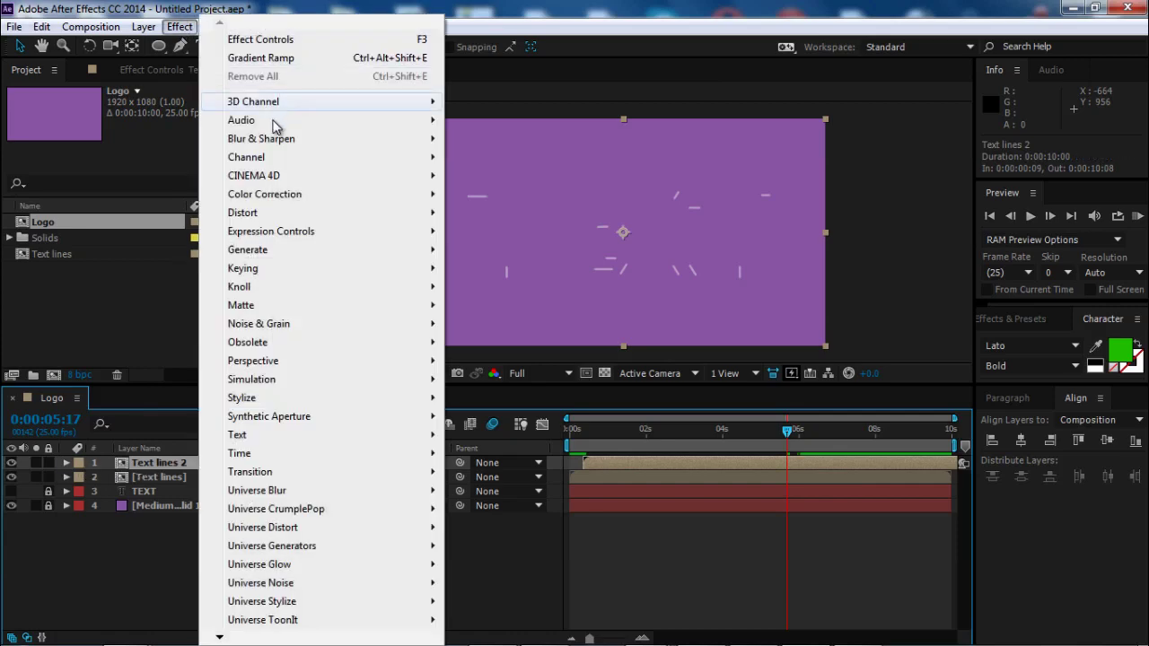
mouse_move(261, 250)
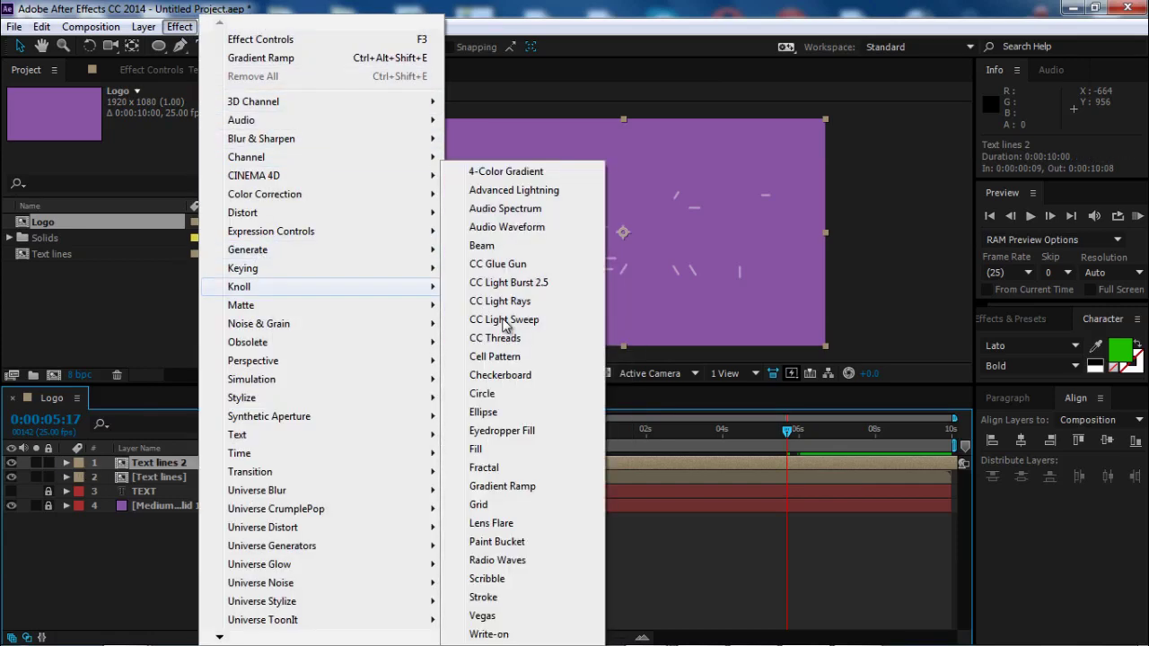
left_click(503, 449)
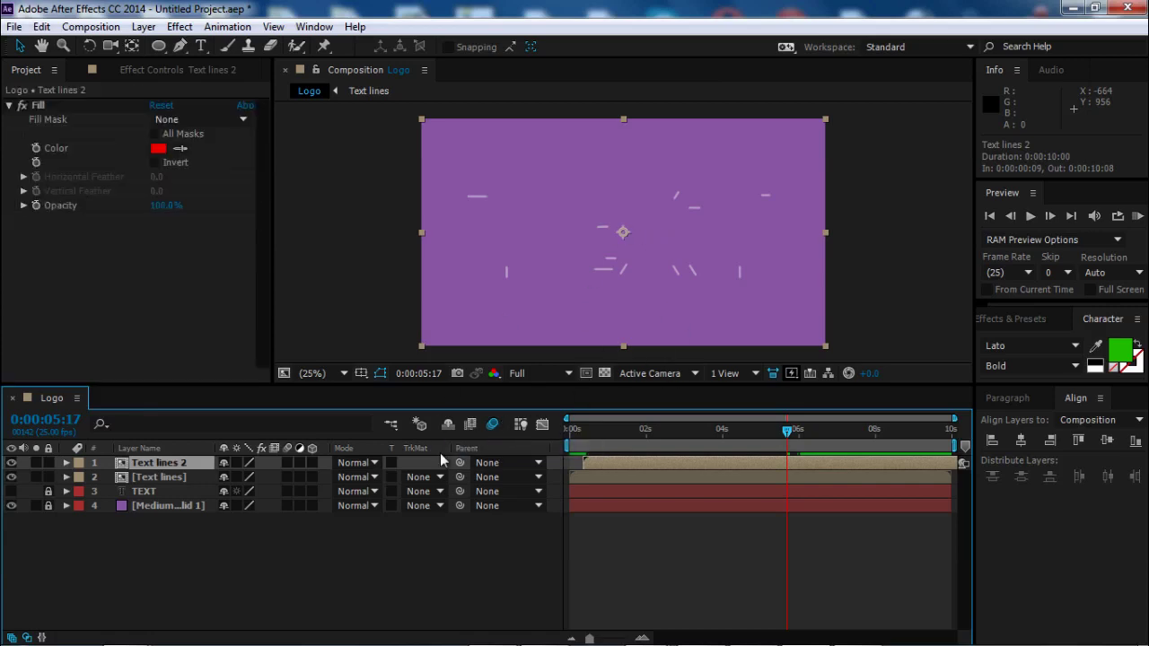
left_click(159, 149)
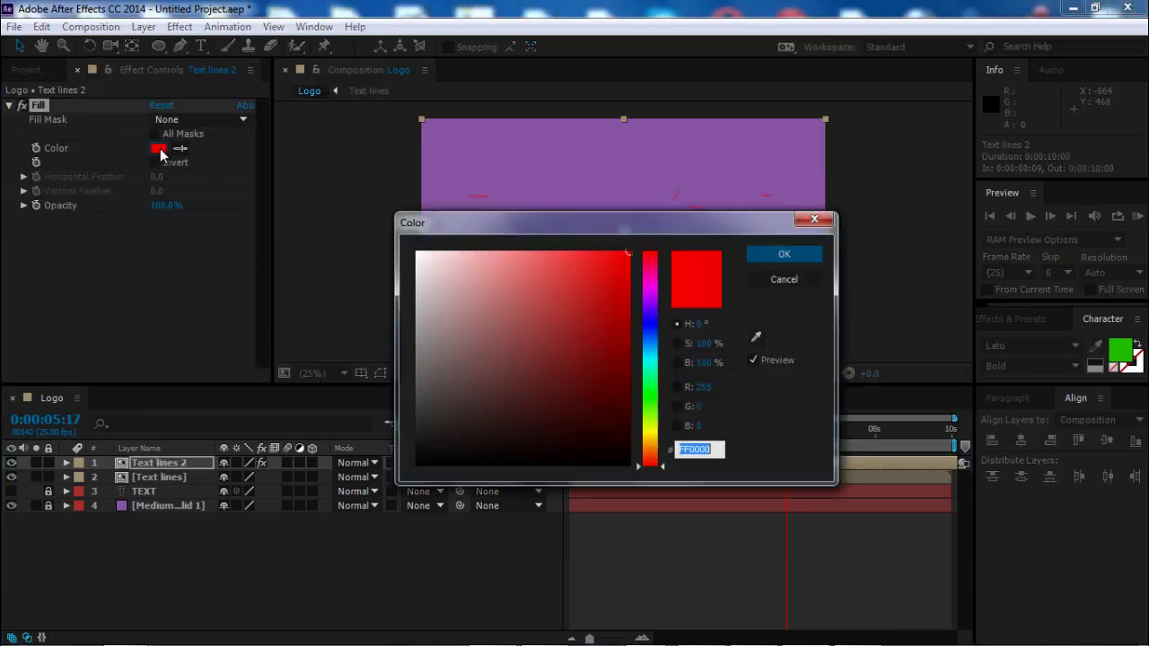
left_click(656, 396)
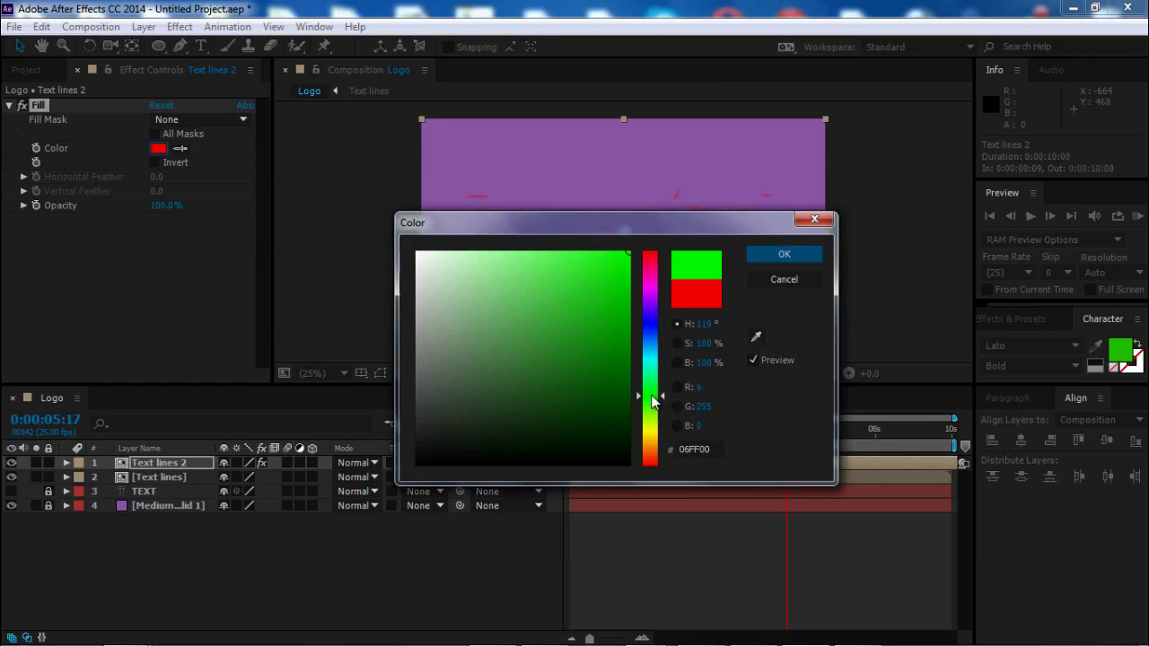
left_click(757, 337)
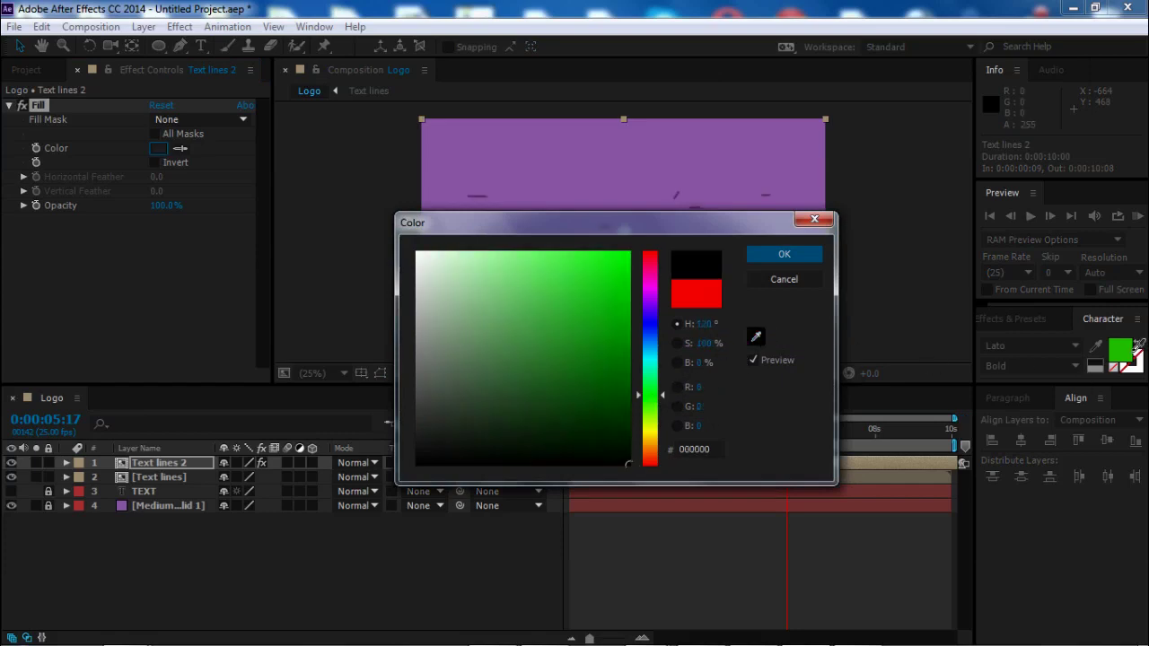
left_click(1121, 351)
left_click(813, 255)
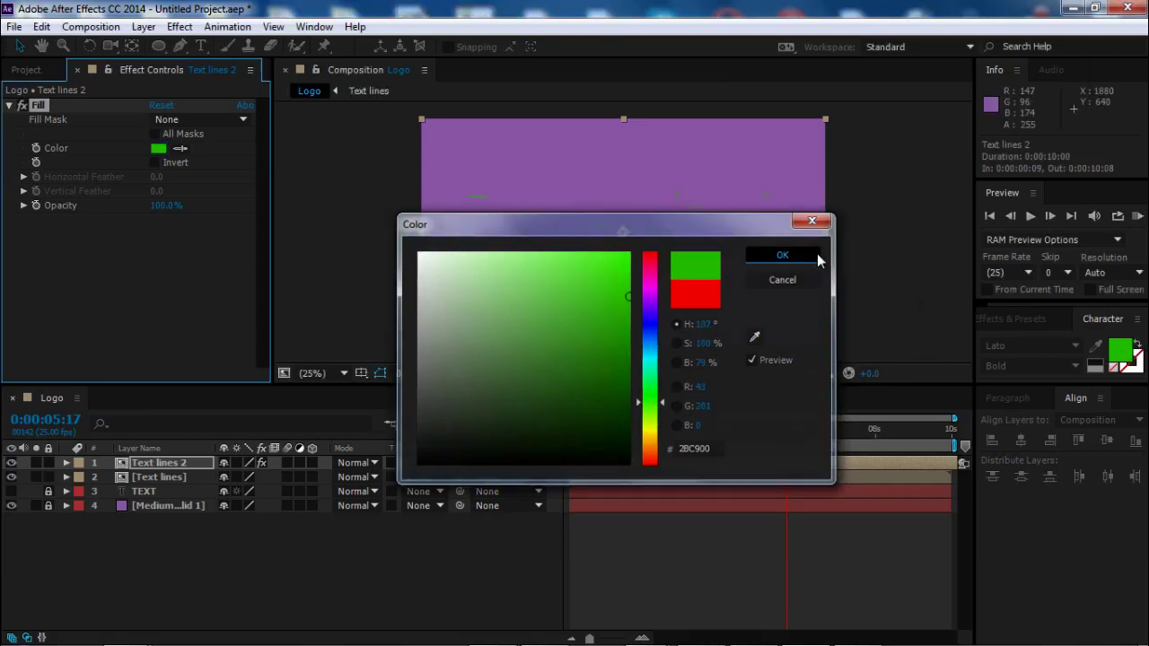
left_click_drag(793, 434, 537, 430)
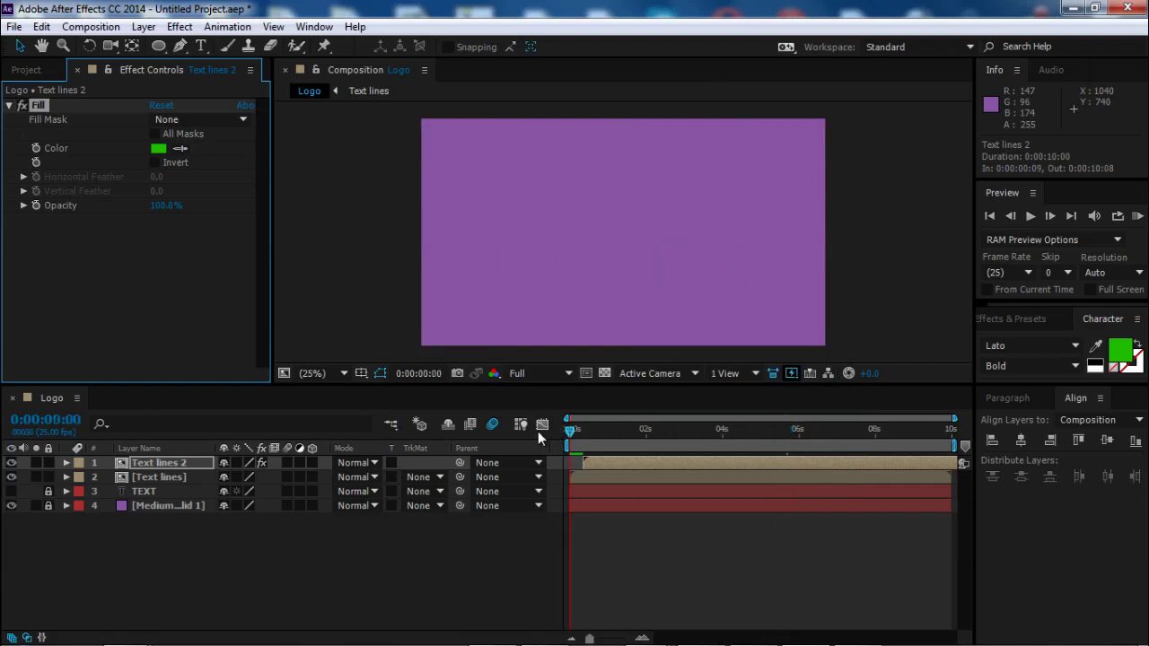
Run a RAM preview of the Logo composition to watch the white and green strokes draw TEXT.
left_click(1137, 217)
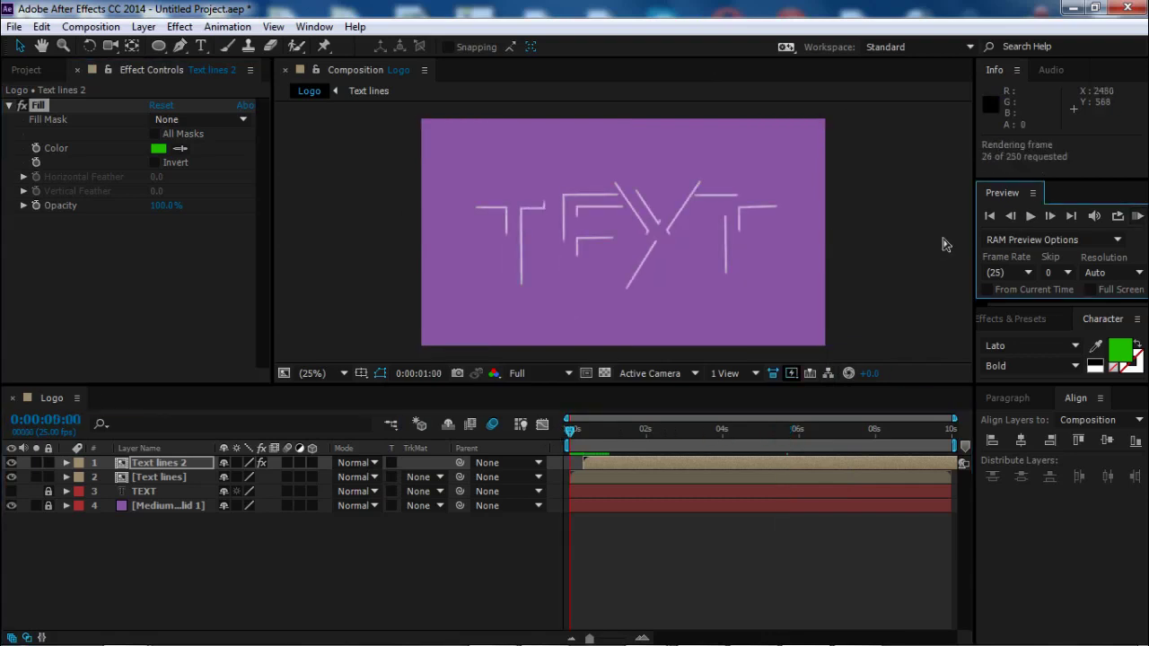